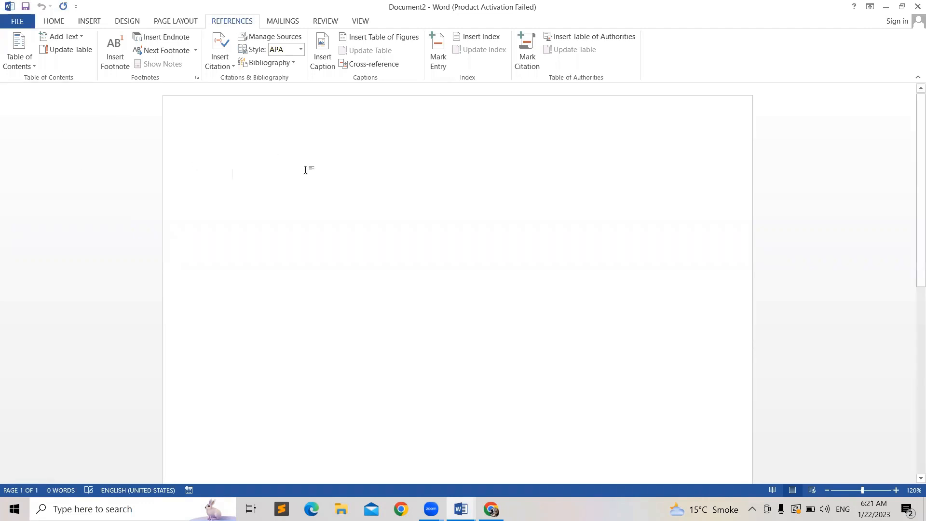
{"action": "key", "text": "F1"}
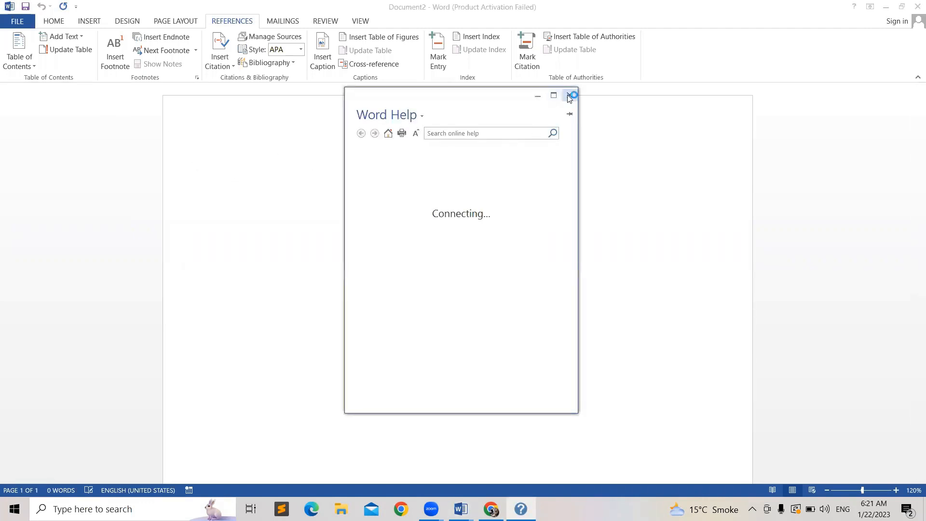
{"action": "left_click", "coordinate": [570, 97]}
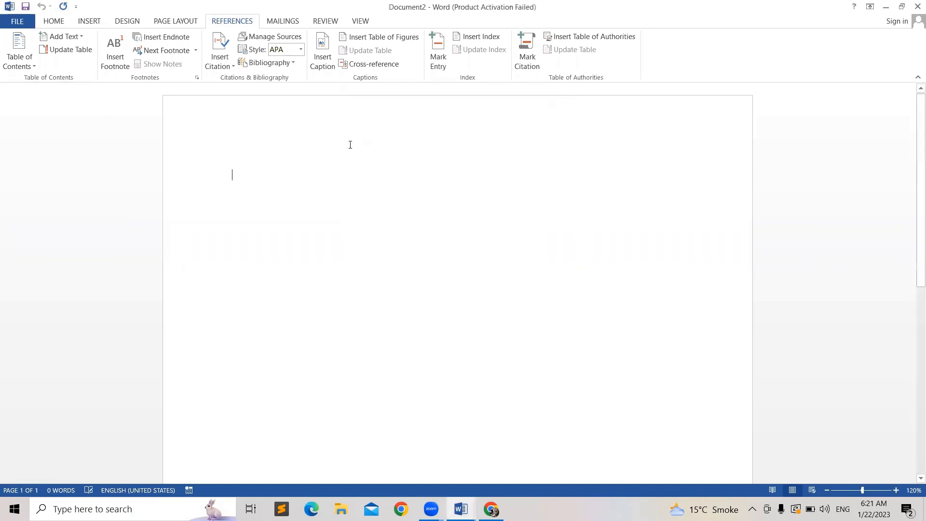
Insert the built-in Automatic Table 1 table of contents at the start of the blank document.
{"action": "left_click", "coordinate": [29, 56]}
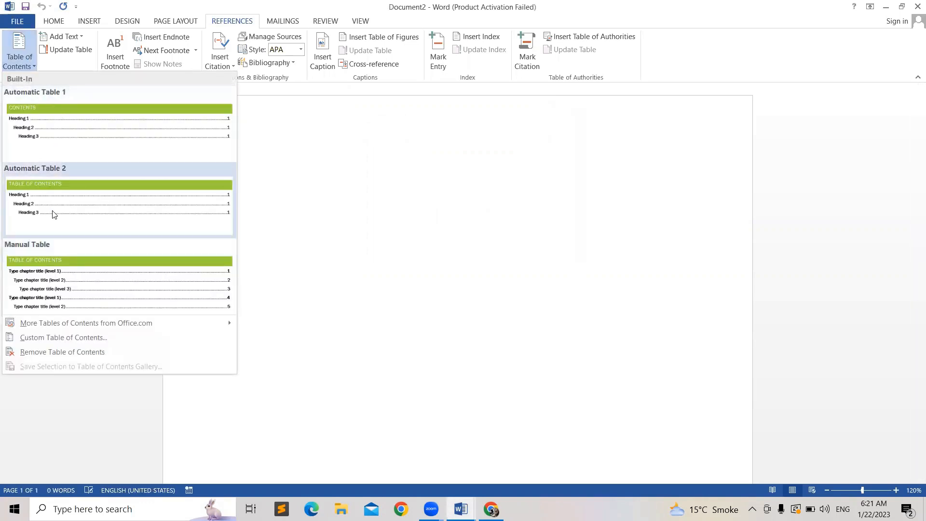
{"action": "left_click", "coordinate": [79, 131]}
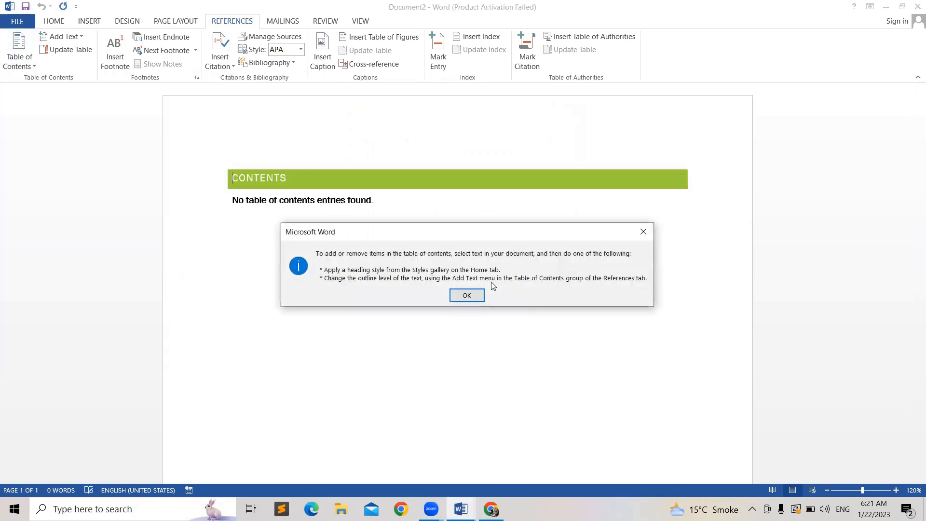
{"action": "left_click", "coordinate": [466, 295]}
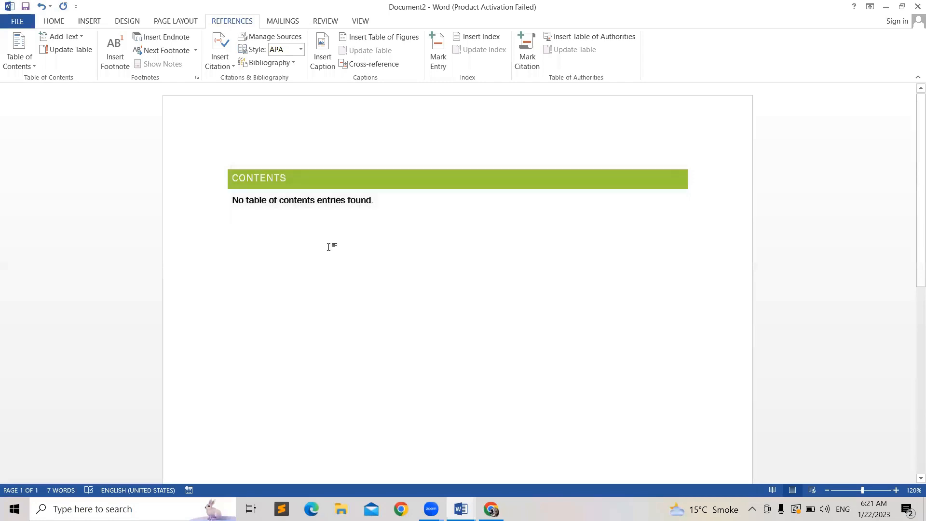
Add a blank page after the table of contents and generate sample text on it with =rand().
{"action": "left_click_drag", "start_coordinate": [912, 192], "coordinate": [911, 280]}
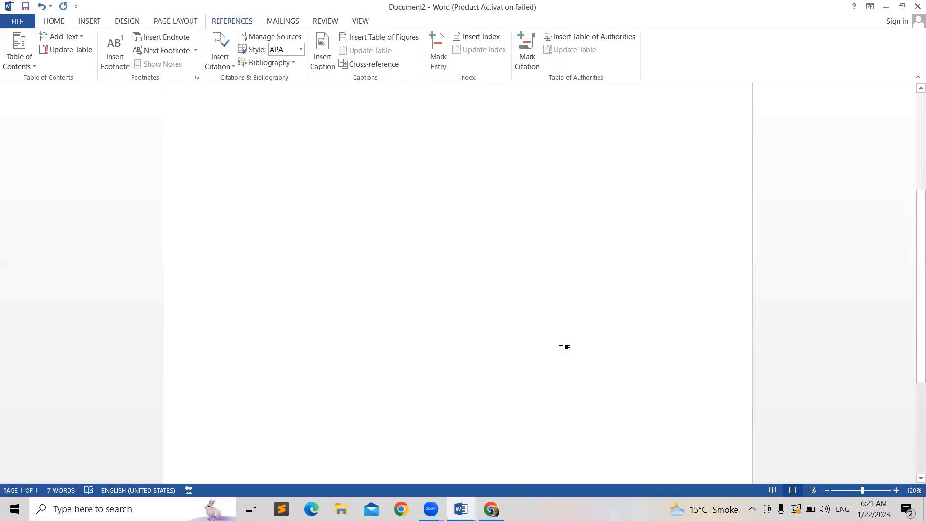
{"action": "left_click", "coordinate": [93, 23]}
{"action": "left_click", "coordinate": [38, 68]}
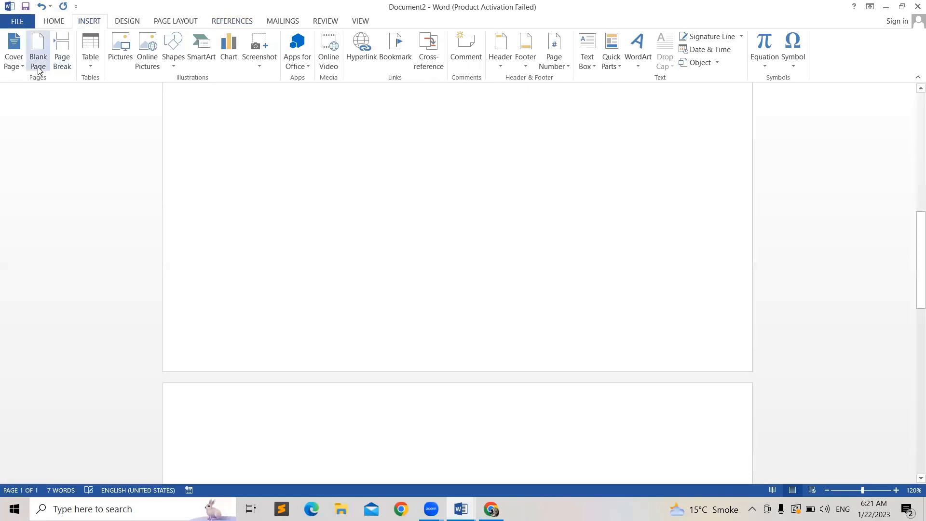
{"action": "type", "text": "=rand()"}
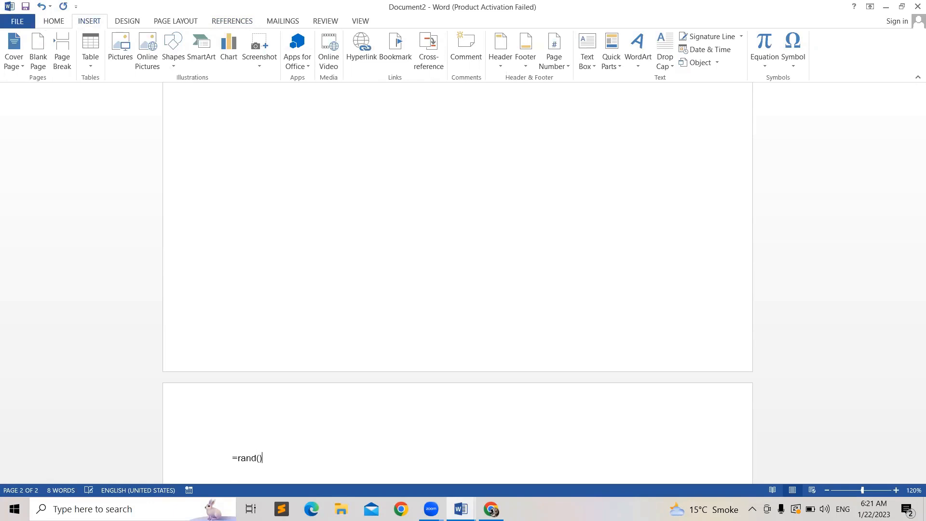
{"action": "key", "text": "Return"}
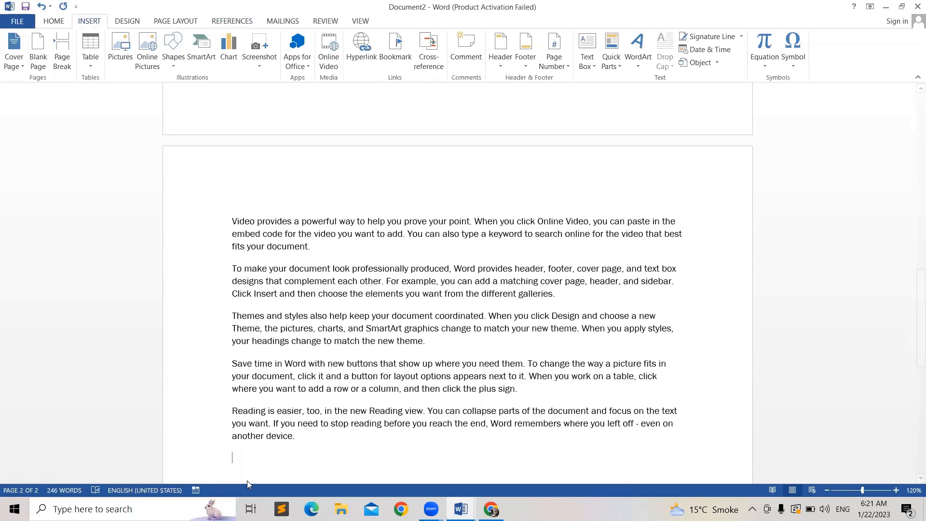
Copy all the generated sample paragraphs and paste them repeatedly below to lengthen the document.
{"action": "left_click_drag", "start_coordinate": [249, 483], "coordinate": [229, 220]}
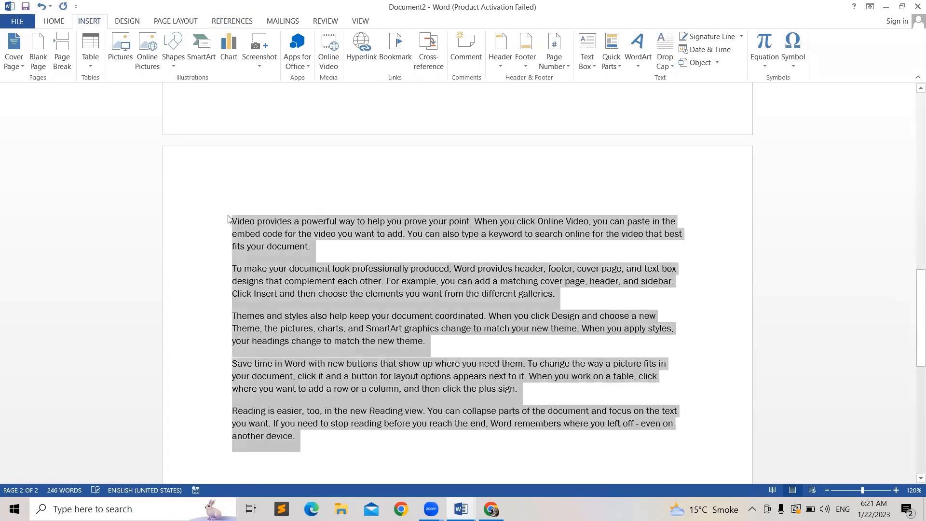
{"action": "key", "text": "ctrl+c"}
{"action": "left_click", "coordinate": [379, 480]}
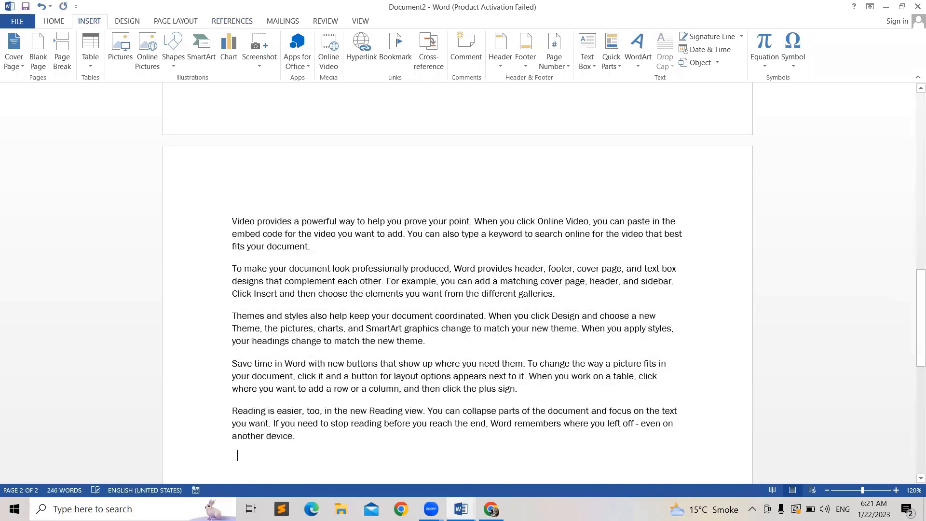
{"action": "key", "text": "ctrl+v"}
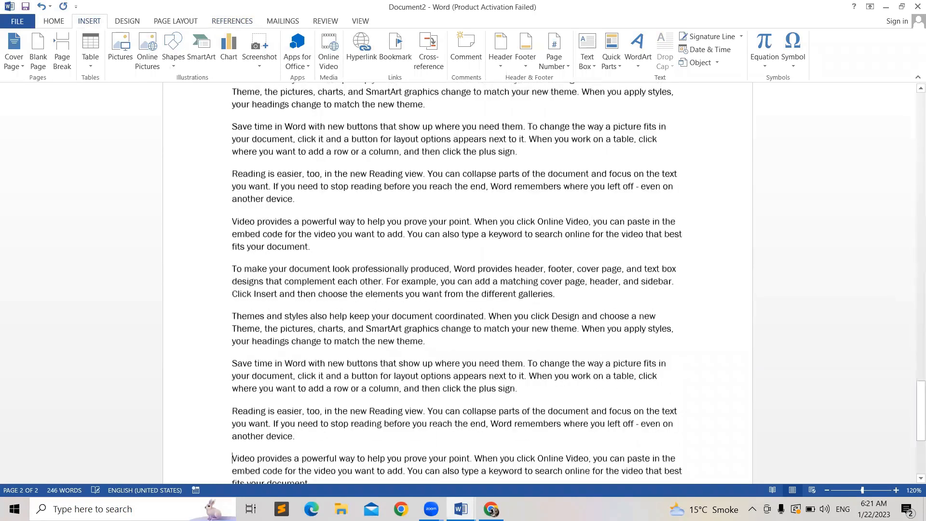
Split the word "Video" from the first sample paragraph onto its own line.
{"action": "left_click_drag", "start_coordinate": [914, 384], "coordinate": [913, 197]}
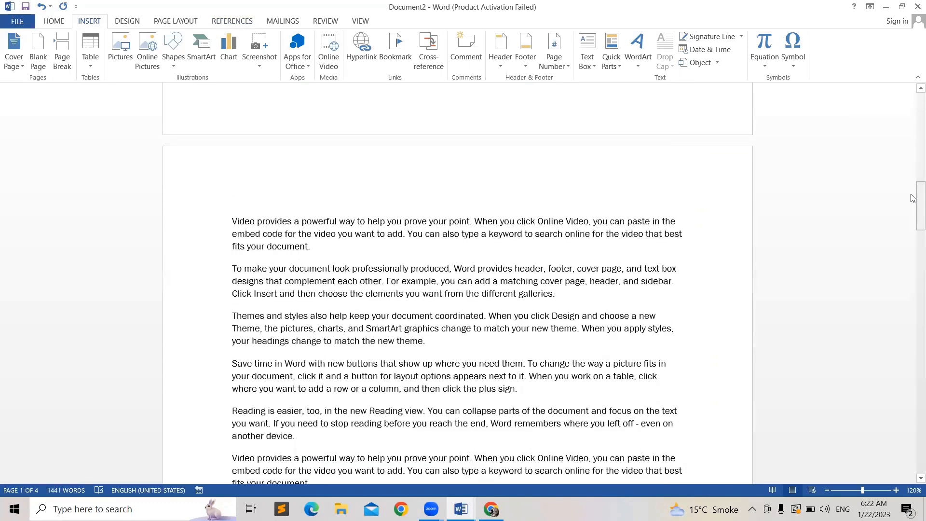
{"action": "left_click", "coordinate": [257, 221]}
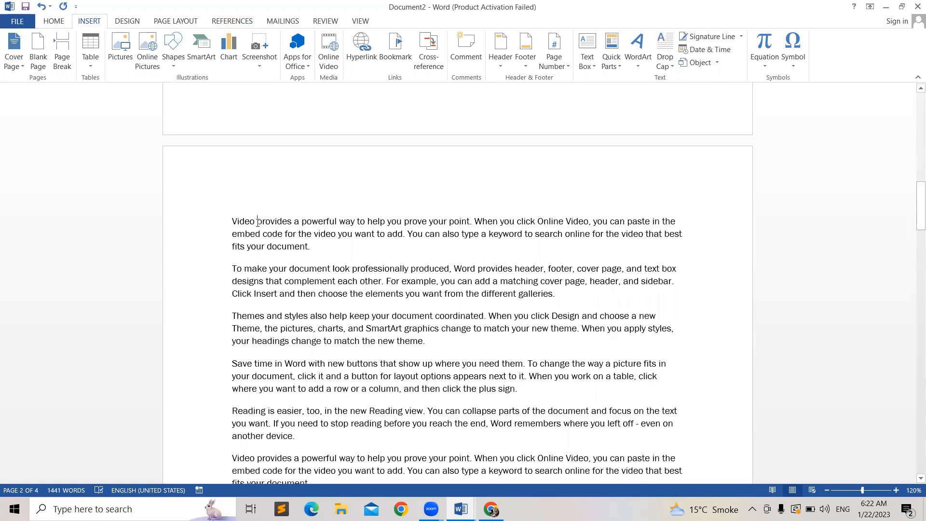
{"action": "key", "text": "Return"}
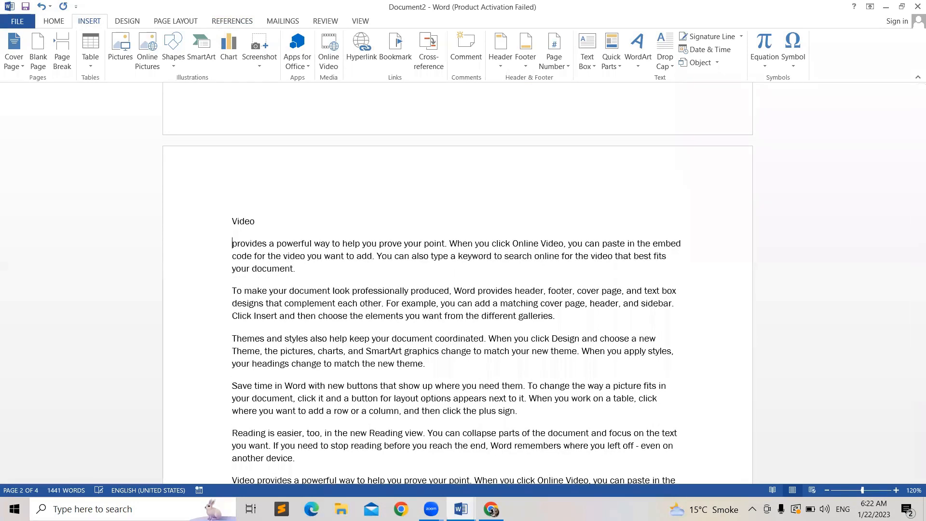
{"action": "left_click_drag", "start_coordinate": [260, 218], "coordinate": [228, 218]}
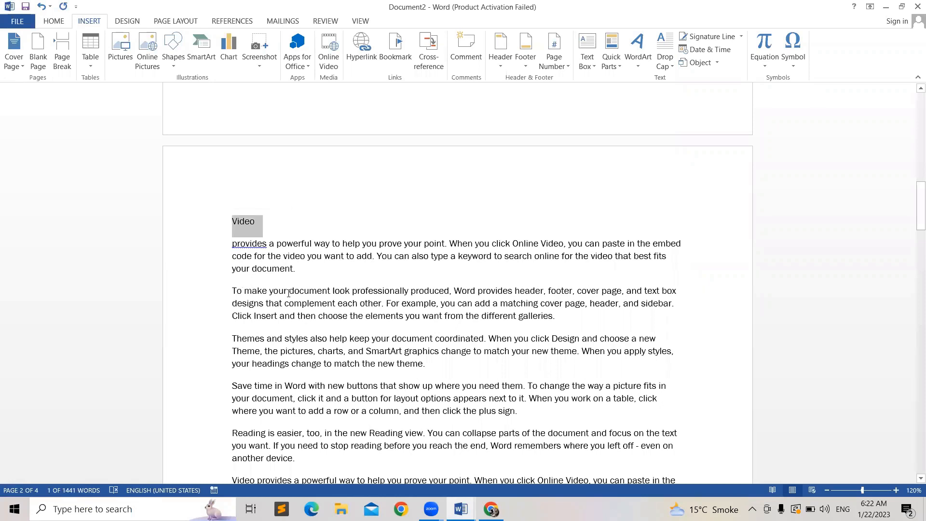
Delete "To make your" from the second paragraph and capitalize its opening word as "Document".
{"action": "left_click_drag", "start_coordinate": [288, 293], "coordinate": [232, 292]}
{"action": "key", "text": "BackSpace"}
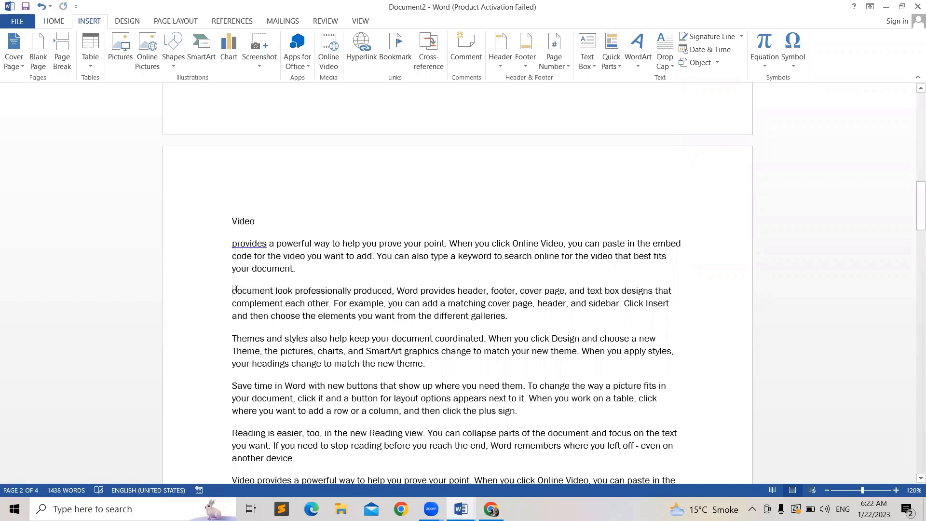
{"action": "type", "text": "D"}
{"action": "key", "text": "Delete"}
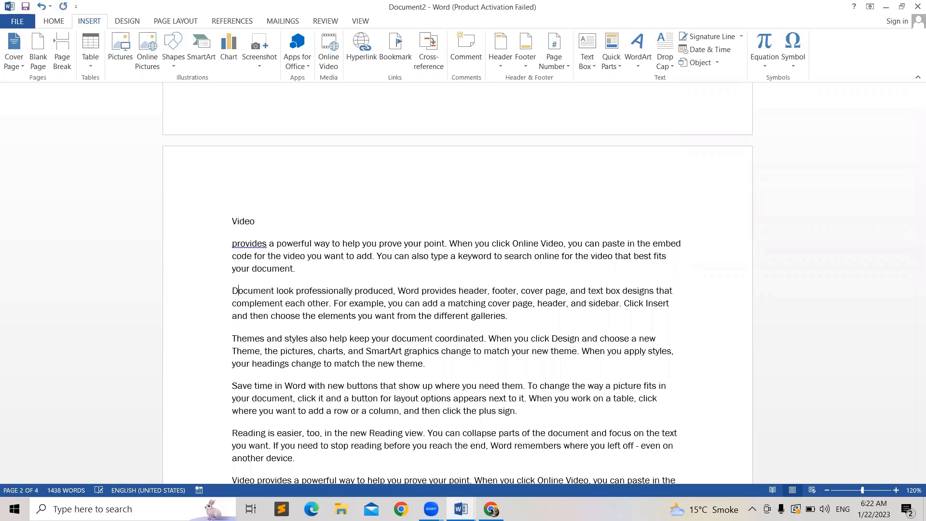
Put the opening words "Document" and "Save" on their own lines above the rest of their paragraphs.
{"action": "left_click", "coordinate": [278, 292]}
{"action": "key", "text": "Return"}
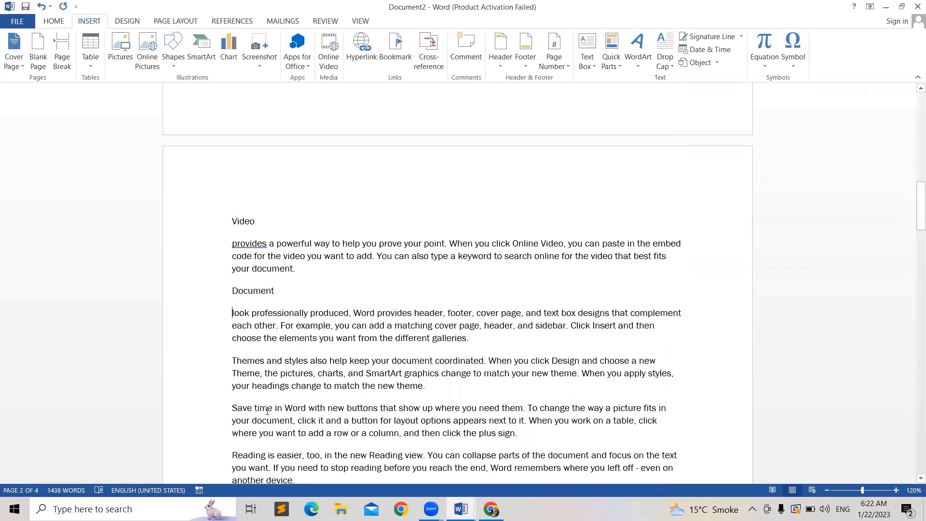
{"action": "left_click", "coordinate": [252, 409]}
{"action": "key", "text": "Return"}
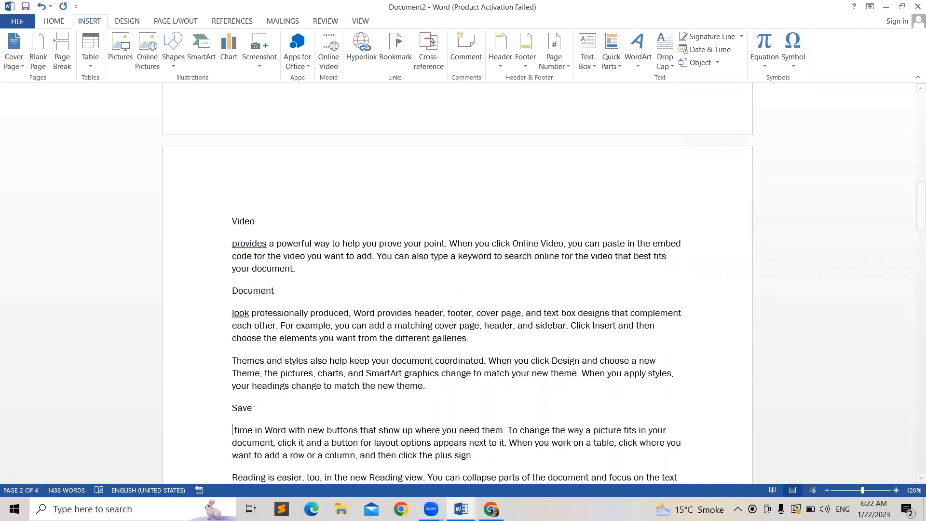
Mark the "Video" line as a Level 1 entry for the table of contents using Add Text.
{"action": "mouse_move", "coordinate": [913, 228]}
{"action": "left_mouse_down"}
{"action": "mouse_move", "coordinate": [913, 260]}
{"action": "mouse_move", "coordinate": [912, 145]}
{"action": "mouse_move", "coordinate": [913, 228]}
{"action": "left_mouse_up"}
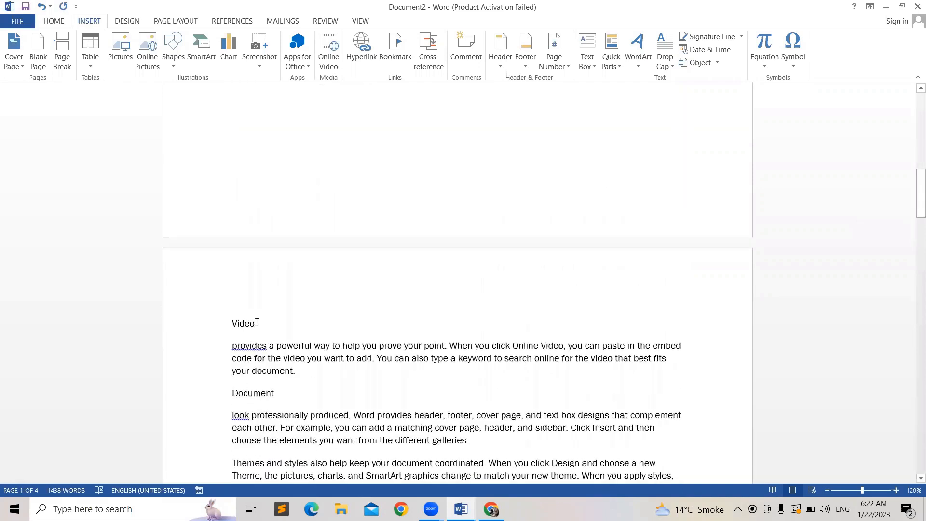
{"action": "left_click_drag", "start_coordinate": [257, 322], "coordinate": [231, 323]}
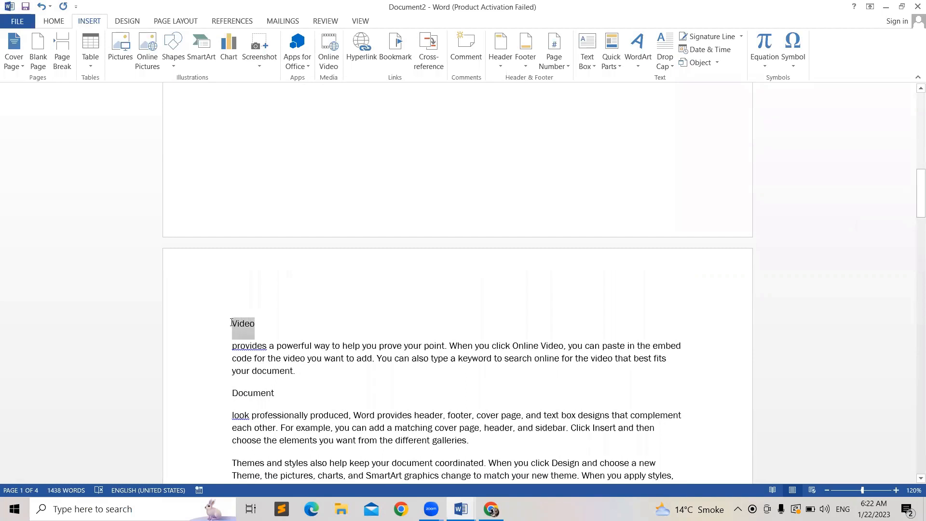
{"action": "left_click", "coordinate": [55, 21]}
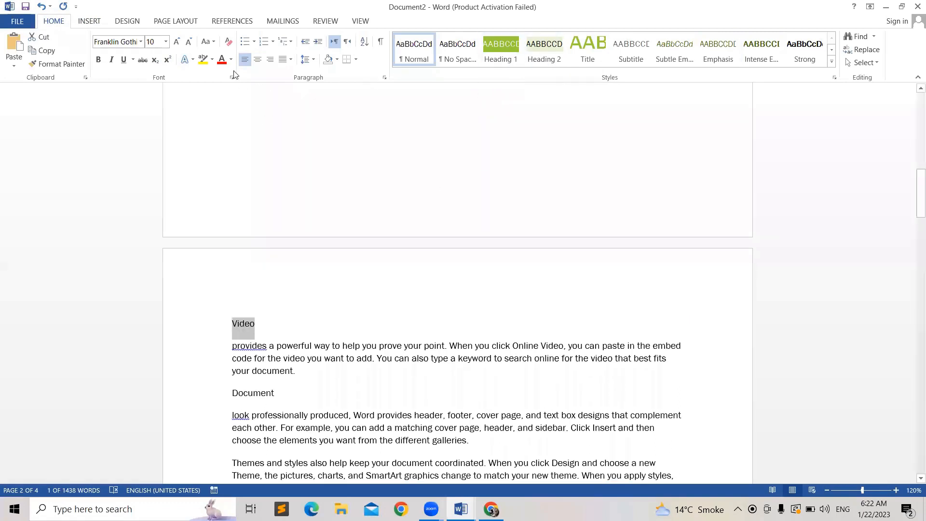
{"action": "left_click", "coordinate": [229, 23]}
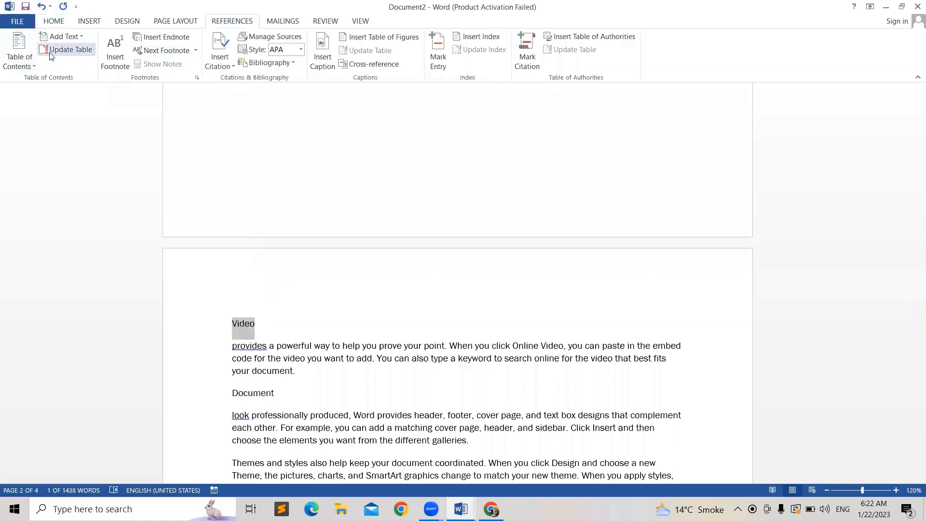
{"action": "left_click", "coordinate": [80, 38]}
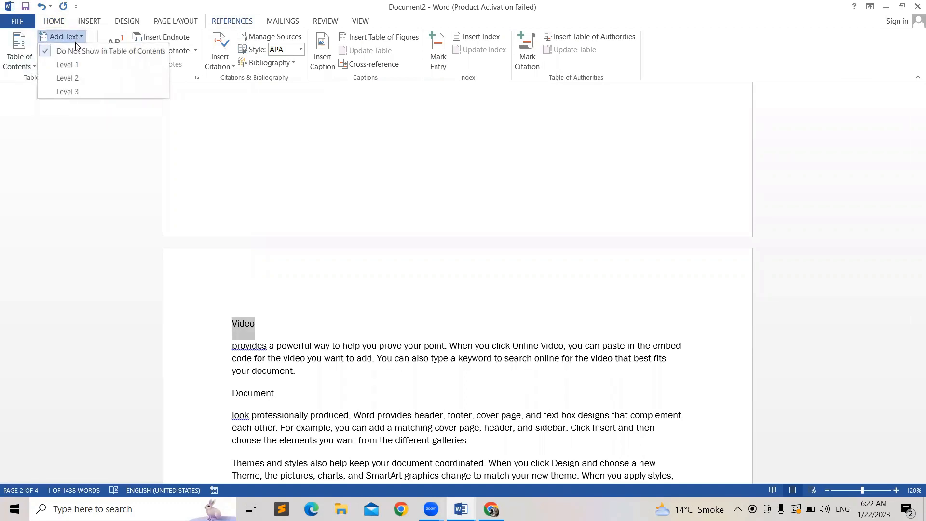
{"action": "left_click", "coordinate": [72, 64]}
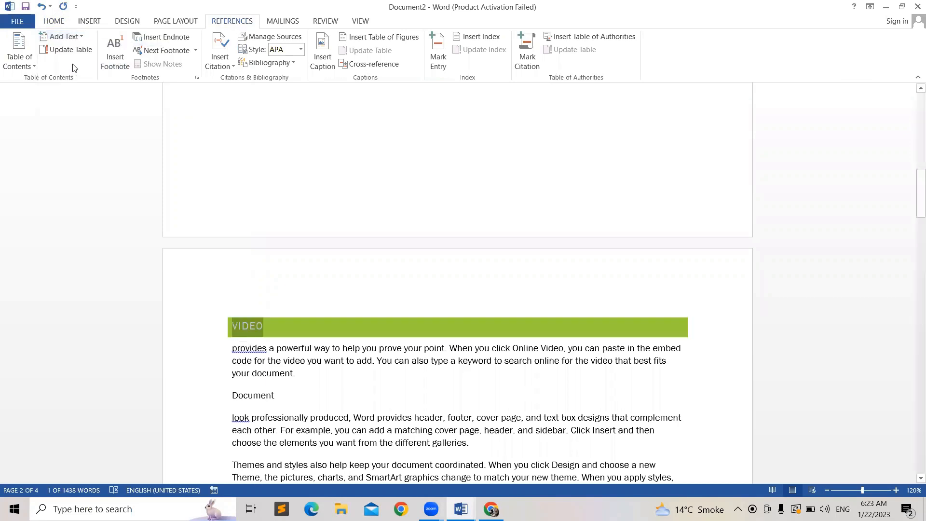
Apply the Heading 1 style to the "Document" line on the second page.
{"action": "left_click", "coordinate": [60, 22]}
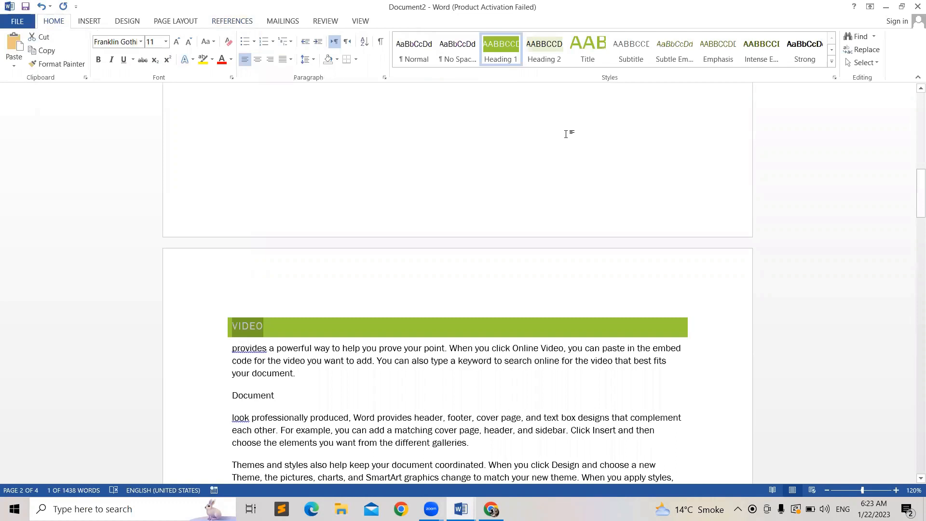
{"action": "left_click", "coordinate": [464, 133]}
{"action": "left_click_drag", "start_coordinate": [910, 149], "coordinate": [912, 202]}
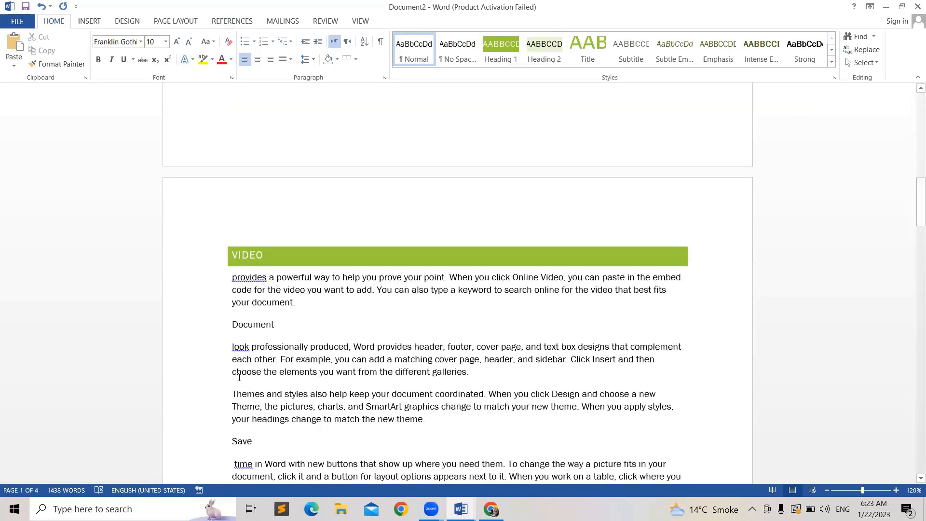
{"action": "left_click_drag", "start_coordinate": [283, 326], "coordinate": [233, 330]}
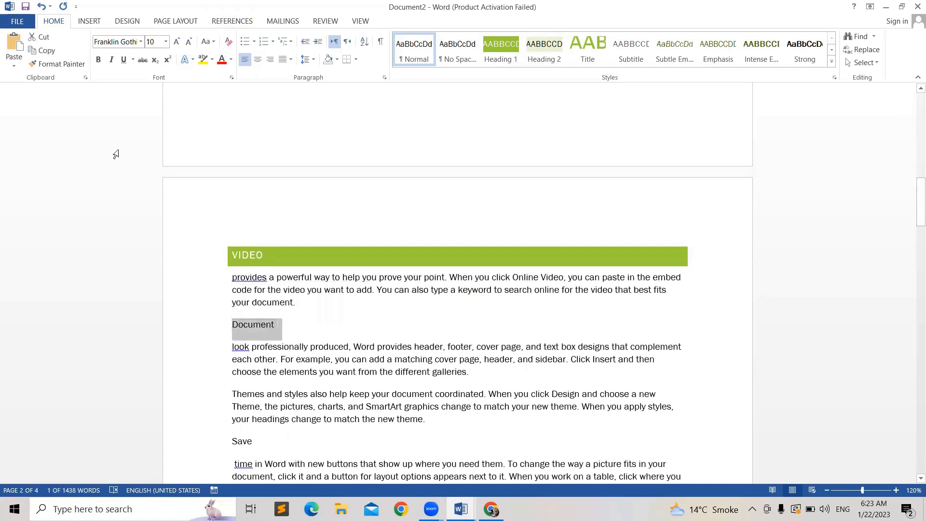
{"action": "left_click", "coordinate": [499, 62]}
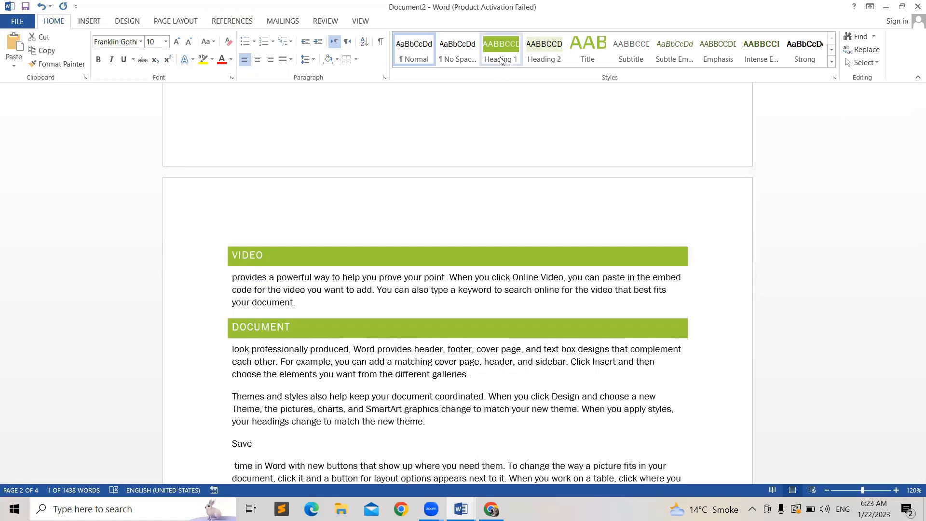
{"action": "left_click", "coordinate": [389, 206]}
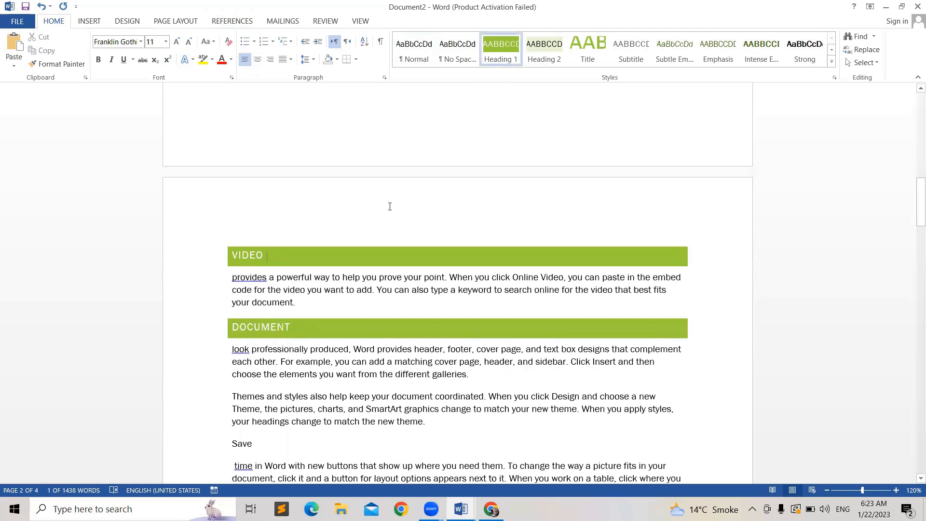
Mark the "Save" line as a Level 1 entry for the table of contents using Add Text.
{"action": "triple_click", "coordinate": [266, 444]}
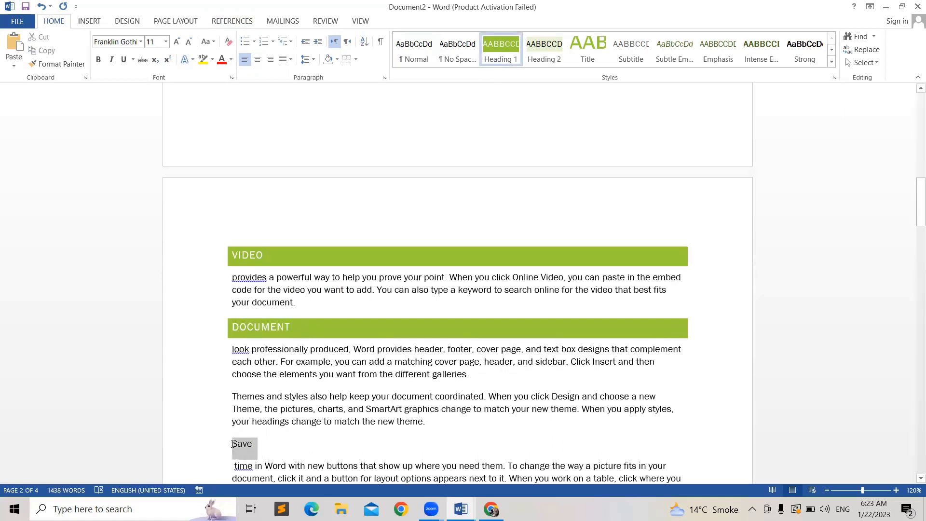
{"action": "left_click", "coordinate": [225, 23]}
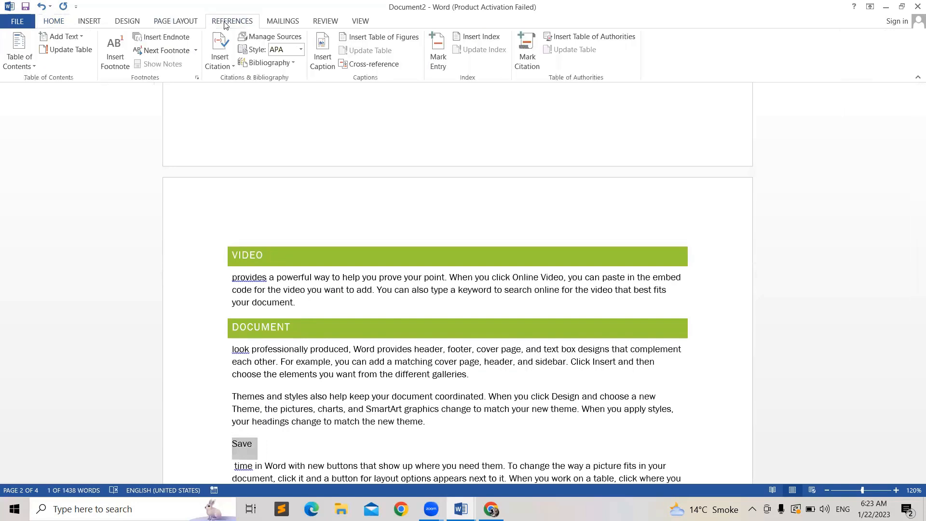
{"action": "left_click", "coordinate": [81, 38]}
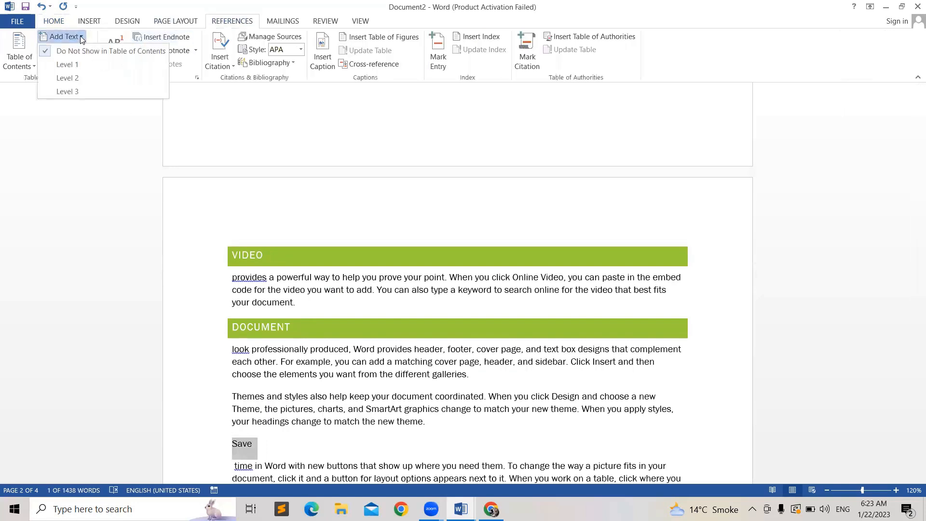
{"action": "left_click", "coordinate": [67, 65]}
{"action": "left_click", "coordinate": [328, 299]}
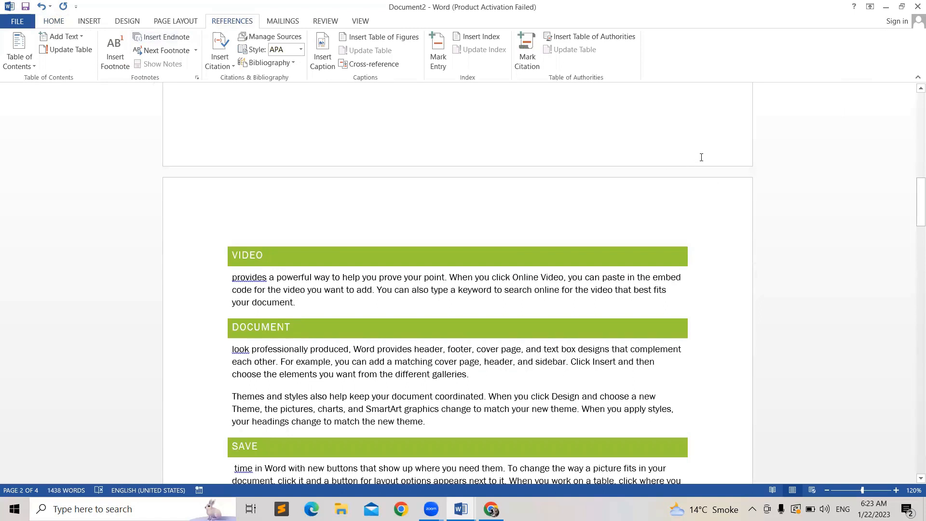
Update the table of contents on the first page to pick up the marked headings.
{"action": "scroll", "coordinate": [700, 157], "scroll_direction": "up", "scroll_amount": 10}
{"action": "left_click_drag", "start_coordinate": [917, 124], "coordinate": [913, 92]}
{"action": "left_click", "coordinate": [291, 150]}
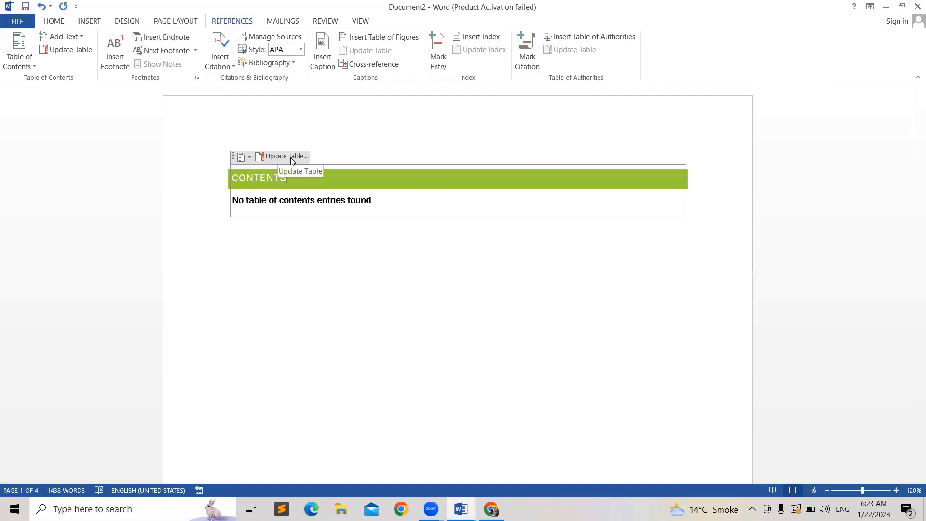
{"action": "left_click", "coordinate": [291, 158]}
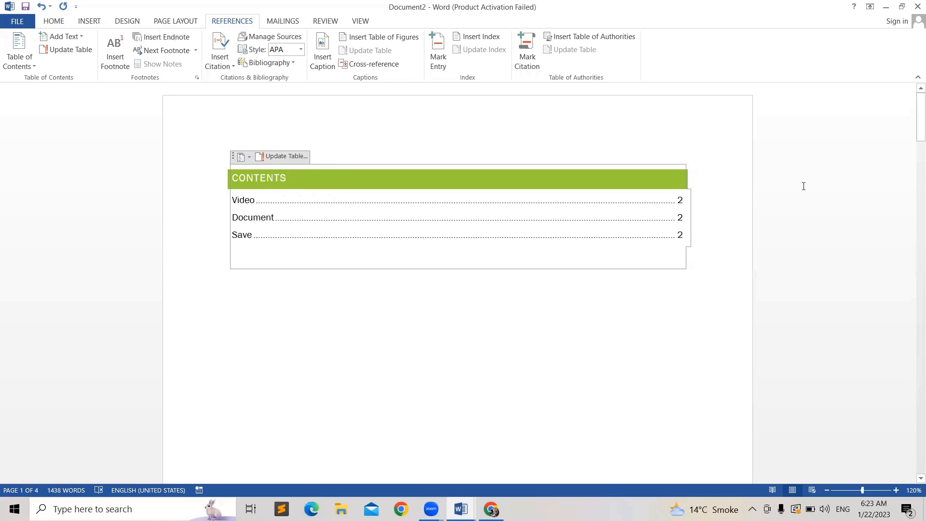
{"action": "mouse_move", "coordinate": [911, 118]}
{"action": "left_mouse_down"}
{"action": "mouse_move", "coordinate": [913, 237]}
{"action": "mouse_move", "coordinate": [913, 103]}
{"action": "left_mouse_up"}
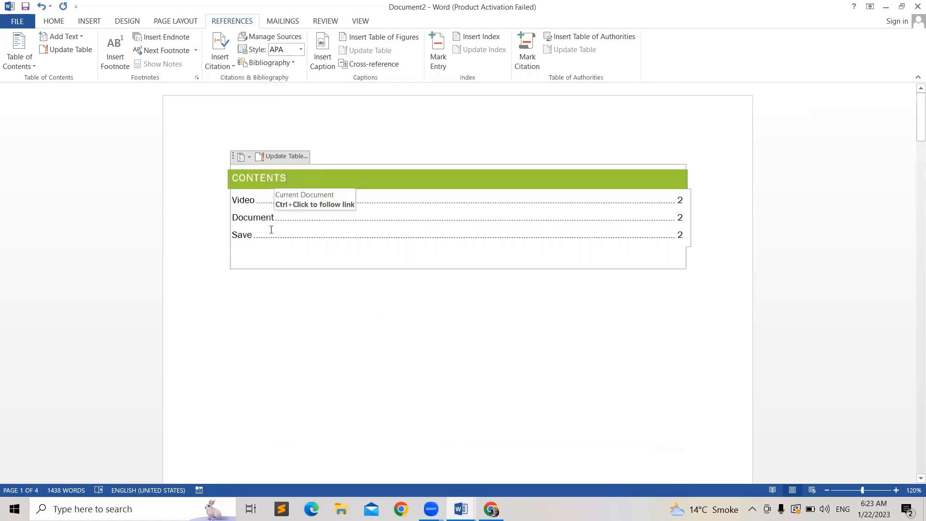
{"action": "left_click", "coordinate": [252, 235]}
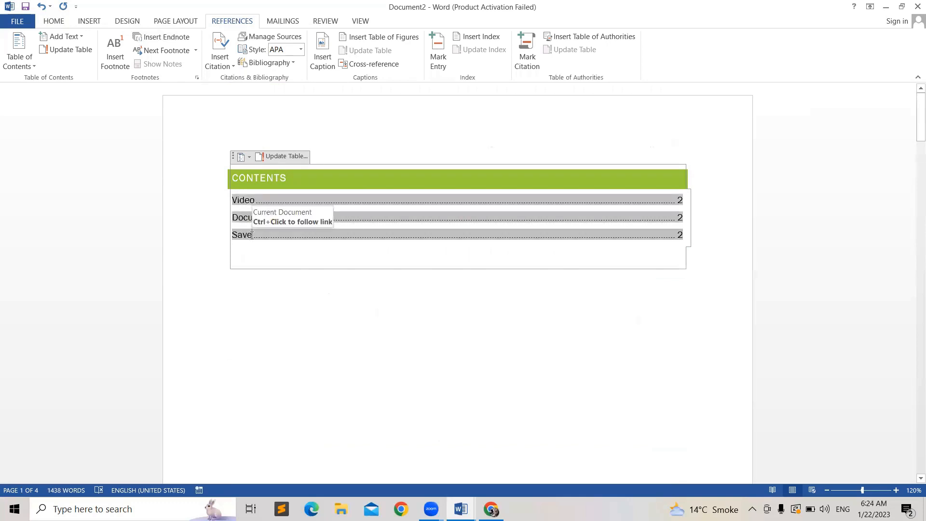
{"action": "left_click", "coordinate": [258, 312]}
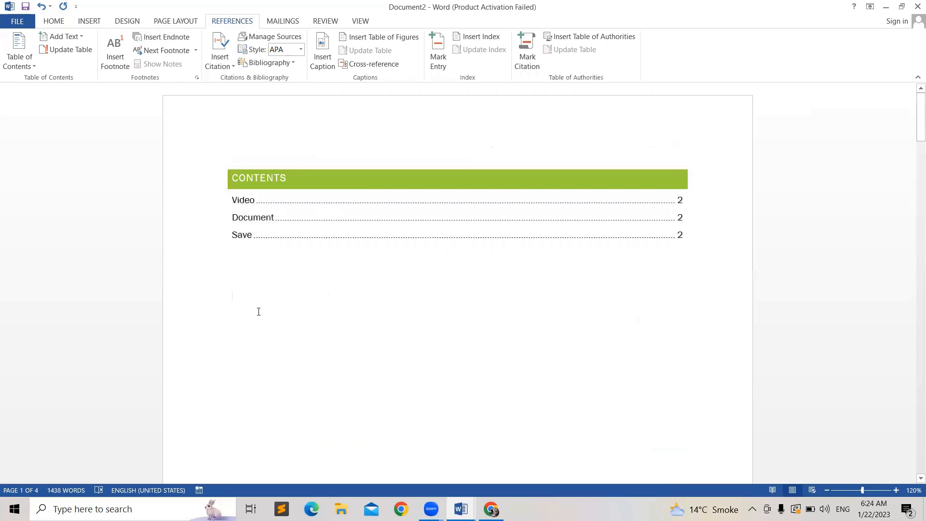
{"action": "left_click", "coordinate": [253, 235]}
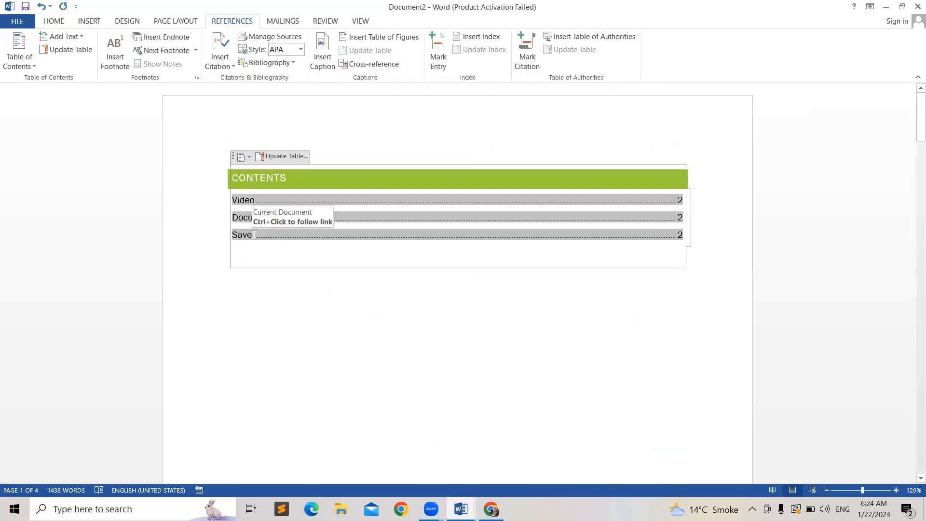
Number the headings on the second page by adding "1." before Video, "2." before Document and "3." before Save.
{"action": "left_click_drag", "start_coordinate": [913, 121], "coordinate": [913, 209]}
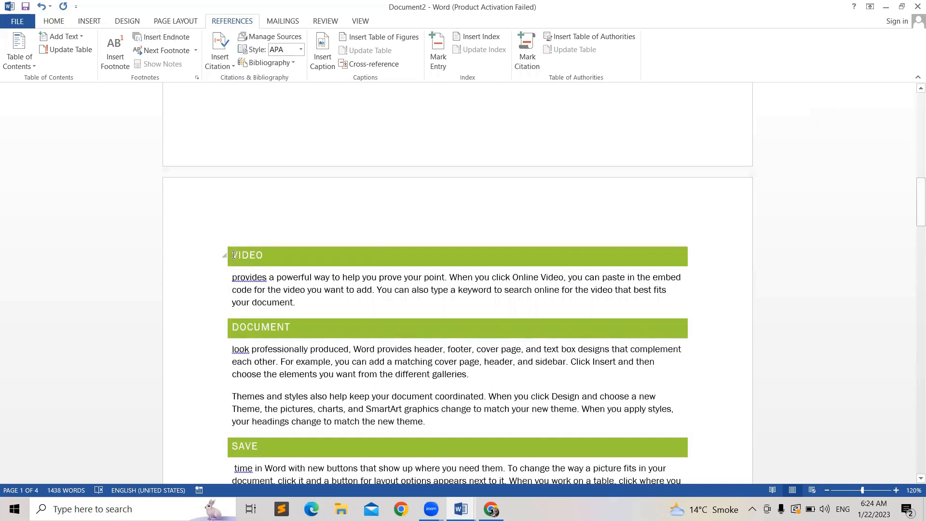
{"action": "left_click", "coordinate": [233, 255]}
{"action": "type", "text": "1."}
{"action": "left_click", "coordinate": [233, 328]}
{"action": "type", "text": "2."}
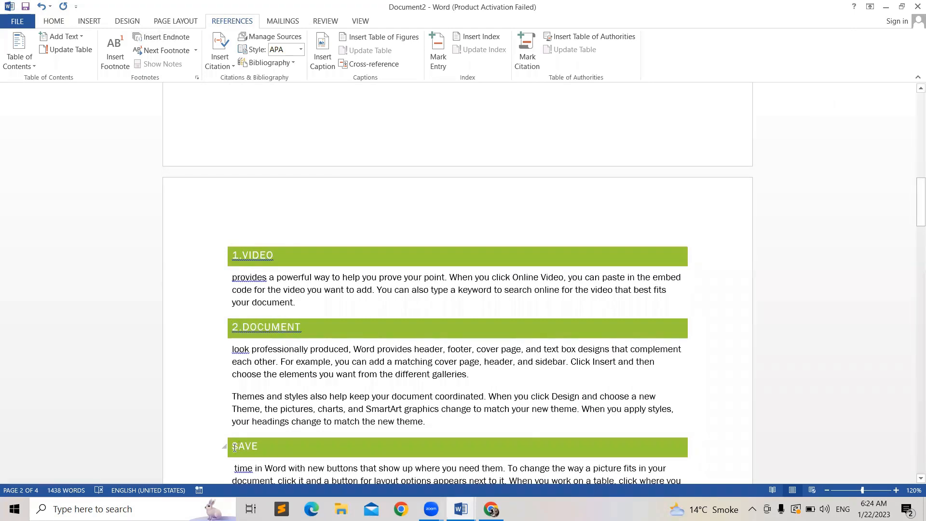
{"action": "type", "text": "3."}
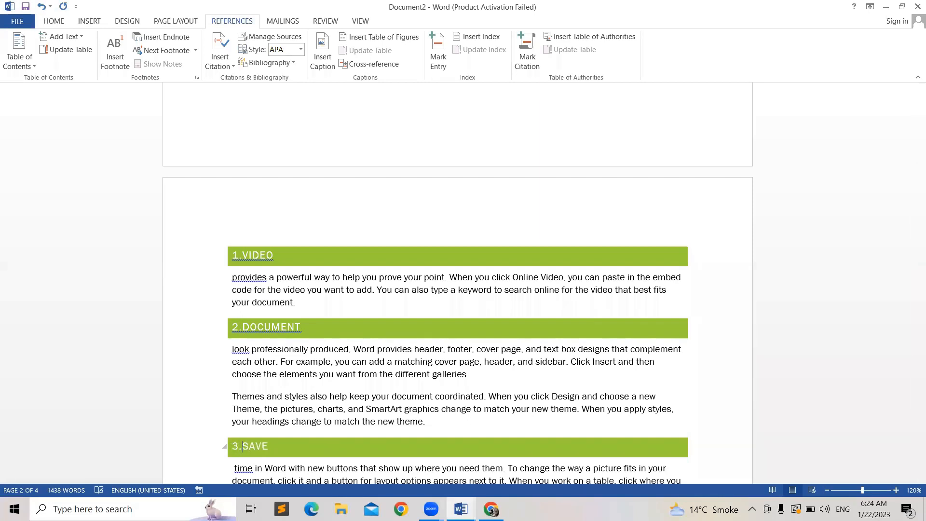
Update the entire table of contents with the numbered headings.
{"action": "left_click_drag", "start_coordinate": [919, 200], "coordinate": [816, 99]}
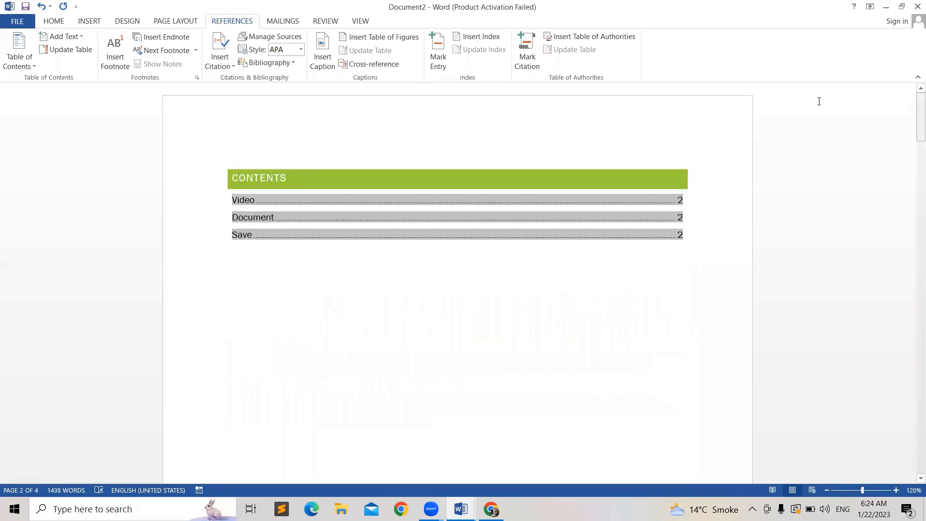
{"action": "left_click", "coordinate": [346, 252]}
{"action": "left_click", "coordinate": [285, 157]}
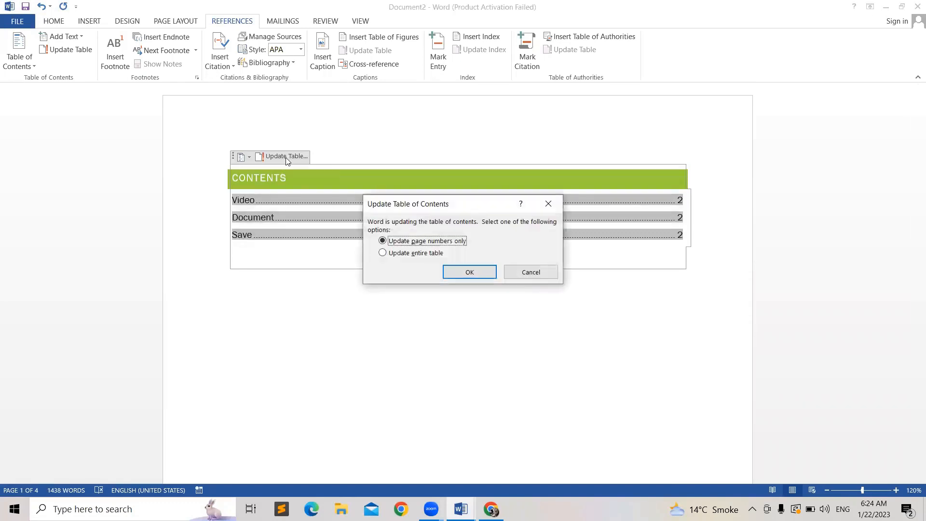
{"action": "left_click", "coordinate": [405, 255]}
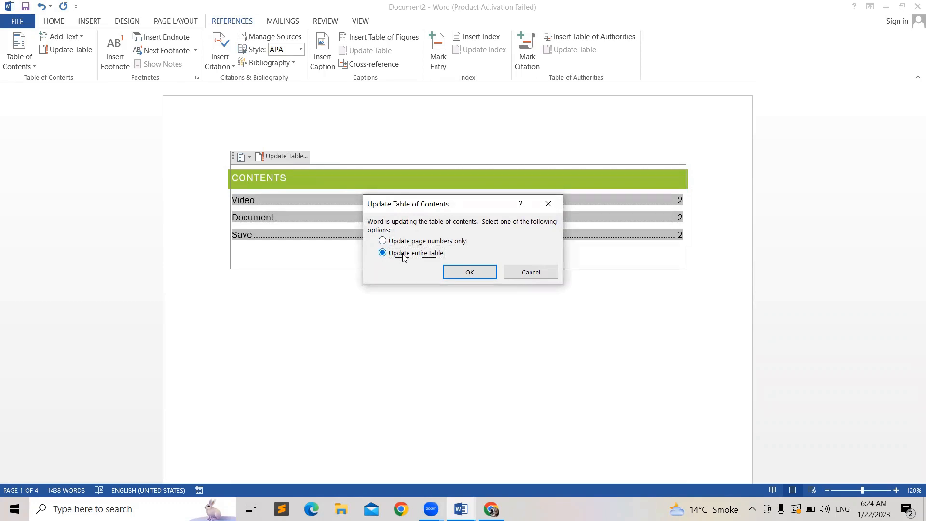
{"action": "left_click", "coordinate": [470, 273]}
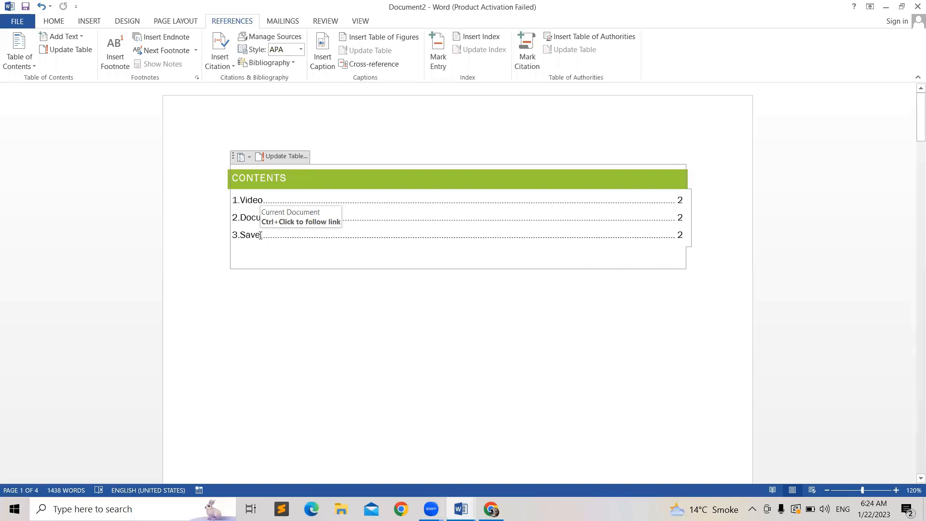
Put the opening word "Reading" on its own line above the rest of its paragraph in the Save section.
{"action": "left_click_drag", "start_coordinate": [912, 129], "coordinate": [913, 233]}
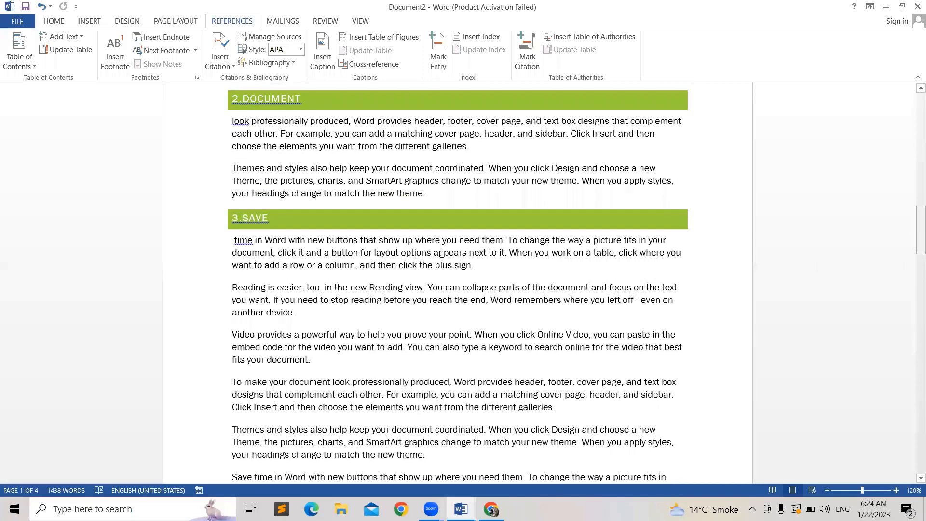
{"action": "left_click", "coordinate": [269, 289]}
{"action": "key", "text": "Return"}
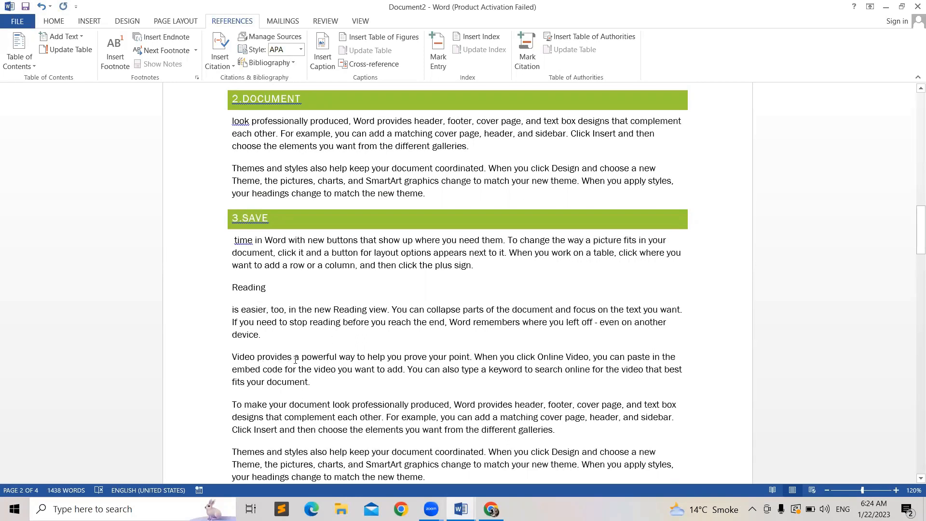
Delete "Video provides a" from the start of the paragraph below the Reading text and capitalize its new first word as "Powerful".
{"action": "left_click_drag", "start_coordinate": [302, 357], "coordinate": [232, 357]}
{"action": "key", "text": "BackSpace"}
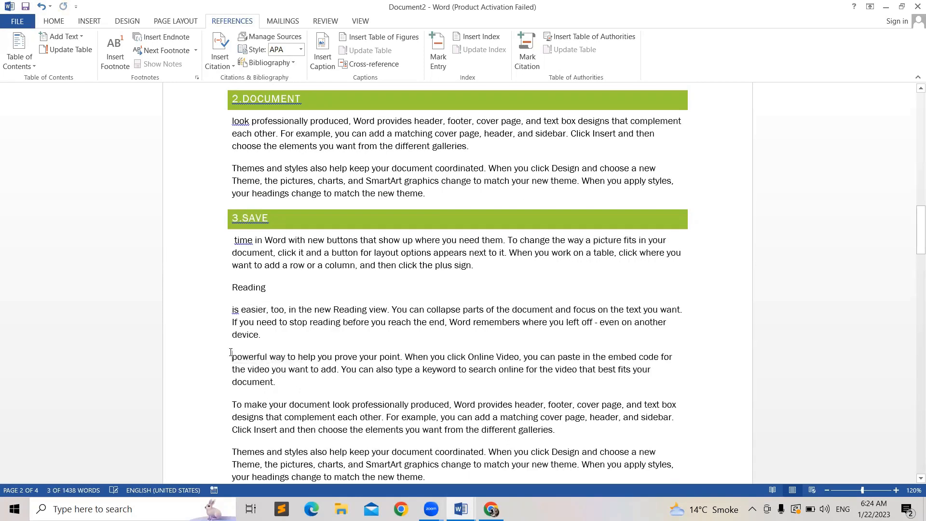
{"action": "key", "text": "BackSpace"}
{"action": "type", "text": "P"}
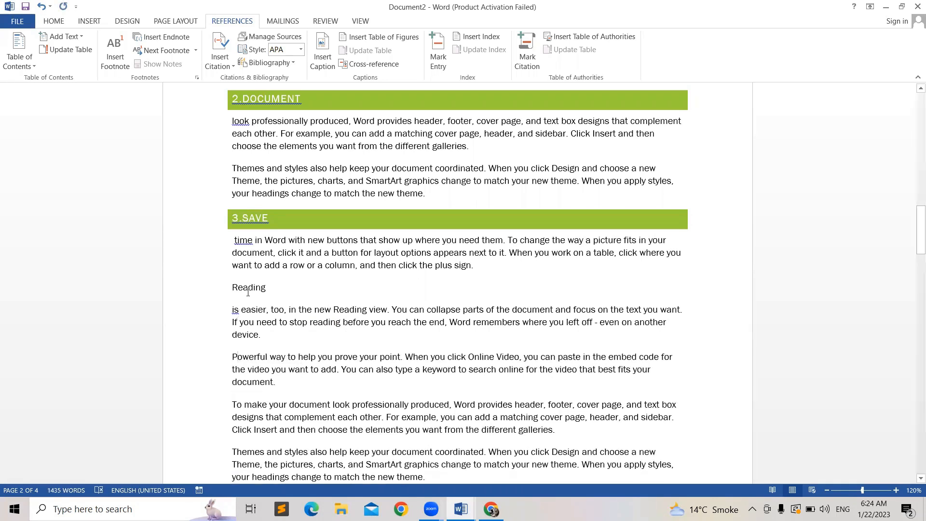
Apply the Heading 2 style to the "Reading" line and set it as a Level 2 table of contents entry with Add Text.
{"action": "left_click_drag", "start_coordinate": [256, 287], "coordinate": [230, 292]}
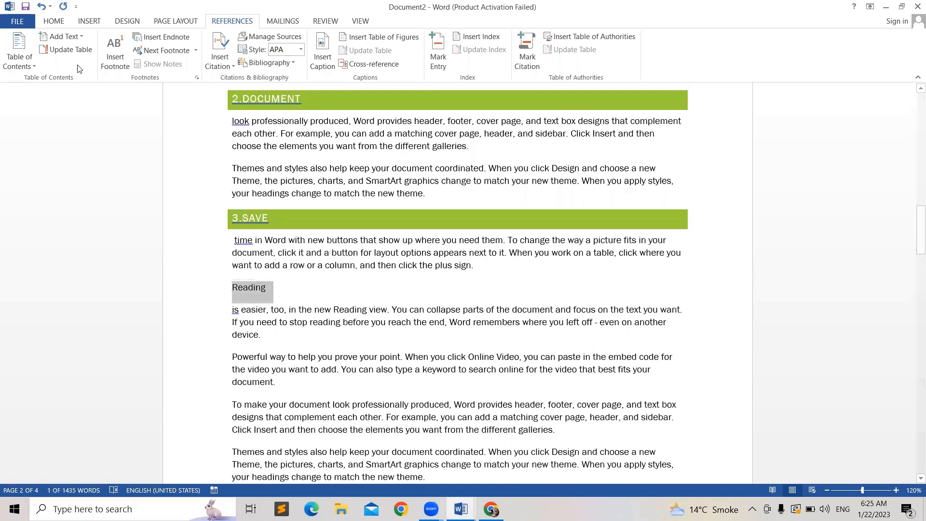
{"action": "left_click", "coordinate": [54, 21]}
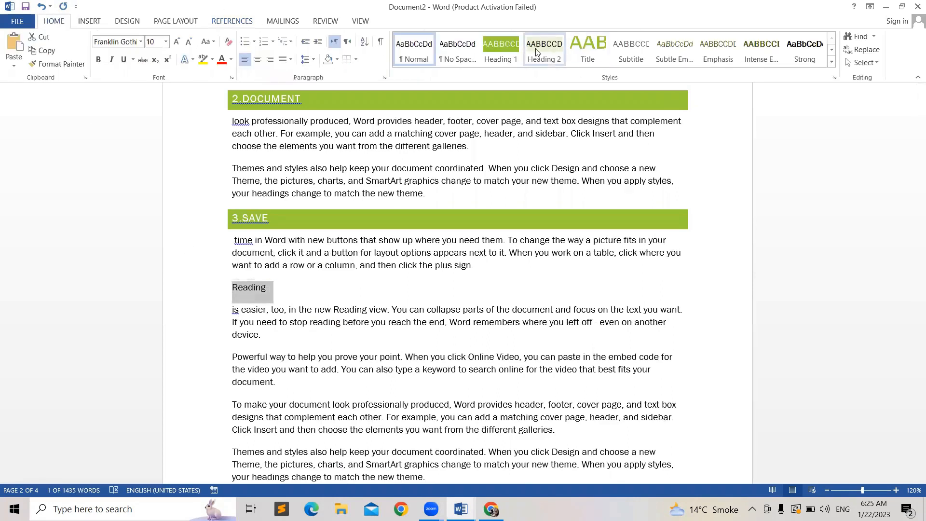
{"action": "left_click", "coordinate": [536, 51]}
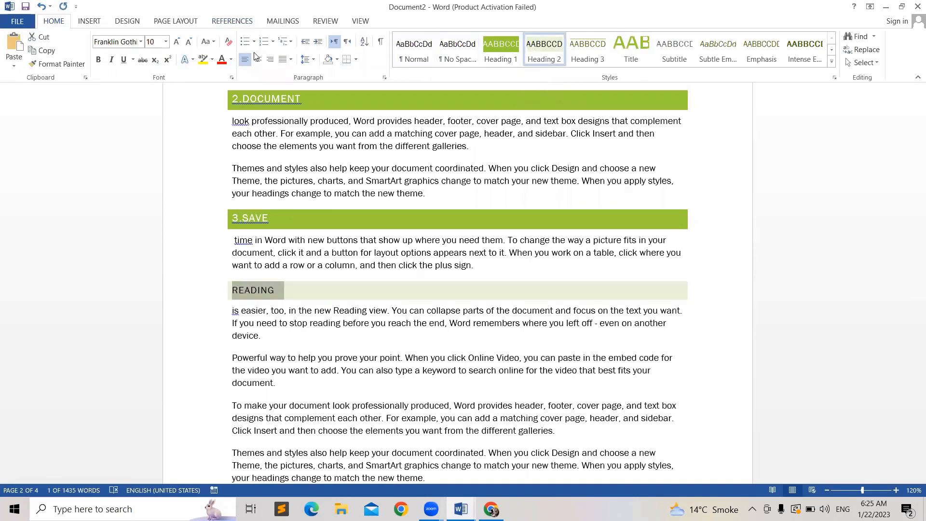
{"action": "left_click", "coordinate": [230, 23]}
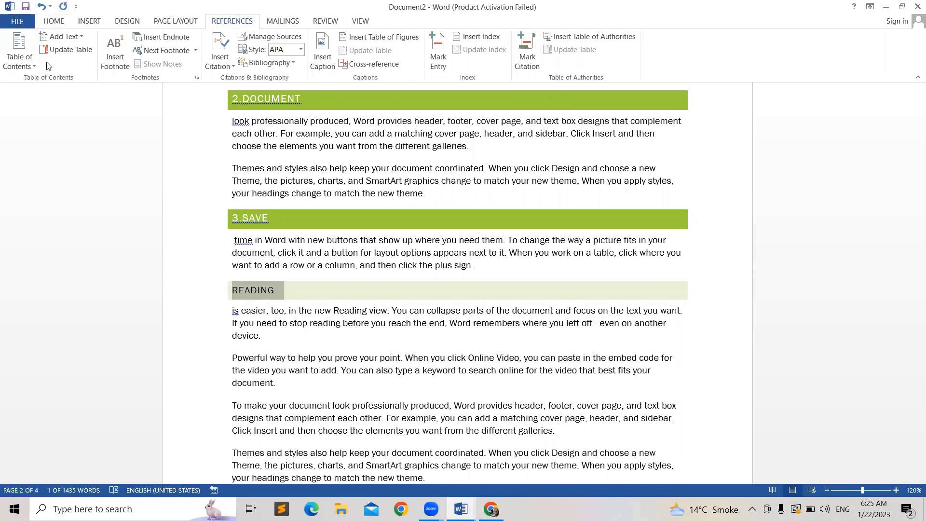
{"action": "left_click", "coordinate": [83, 35]}
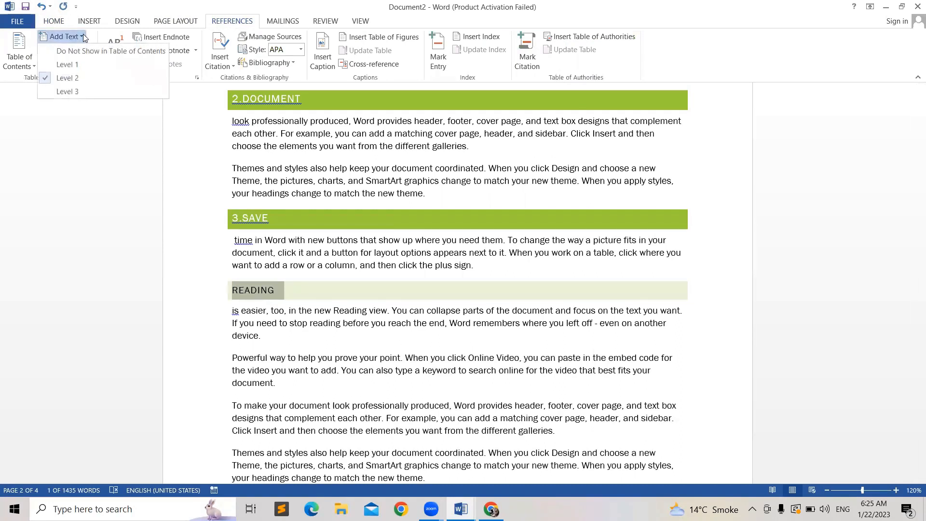
{"action": "left_click", "coordinate": [74, 79]}
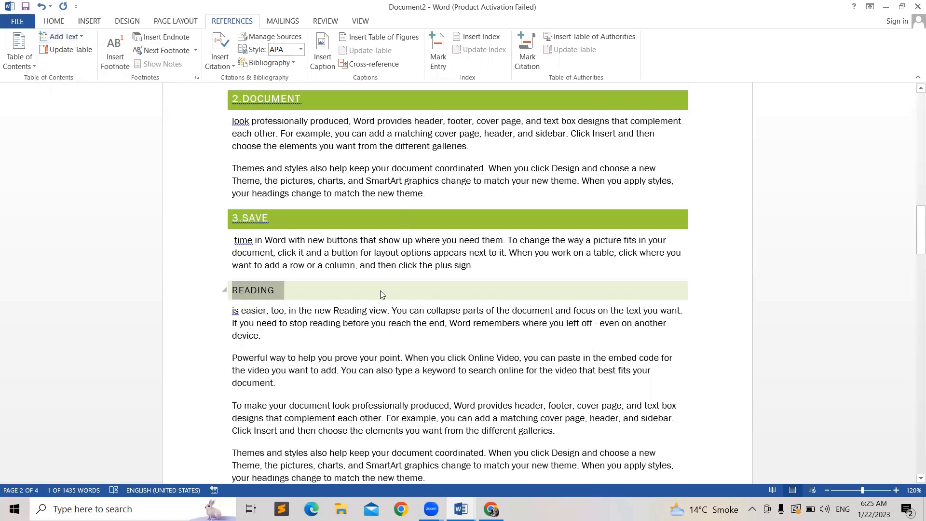
{"action": "left_click", "coordinate": [366, 305]}
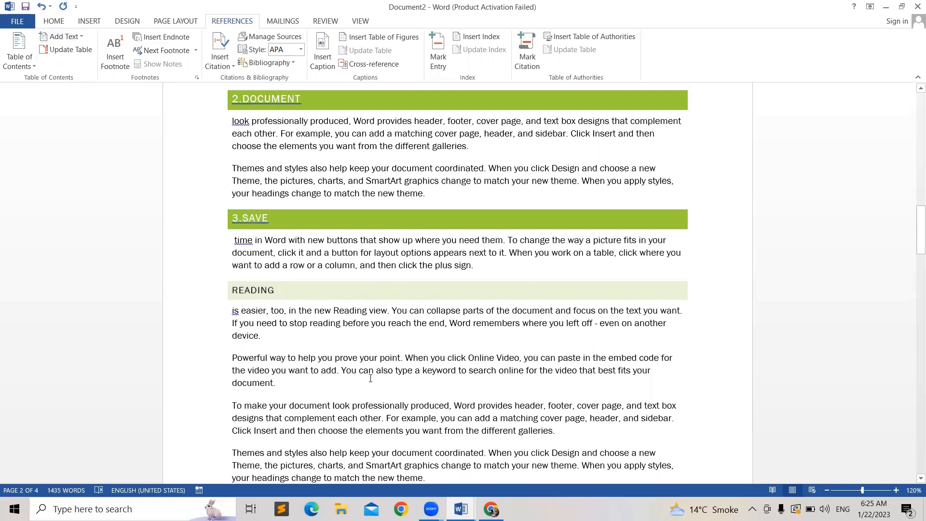
Put "Powerful" on its own line and mark it as a Level 2 table of contents entry using Add Text.
{"action": "left_click", "coordinate": [267, 357]}
{"action": "key", "text": "Return"}
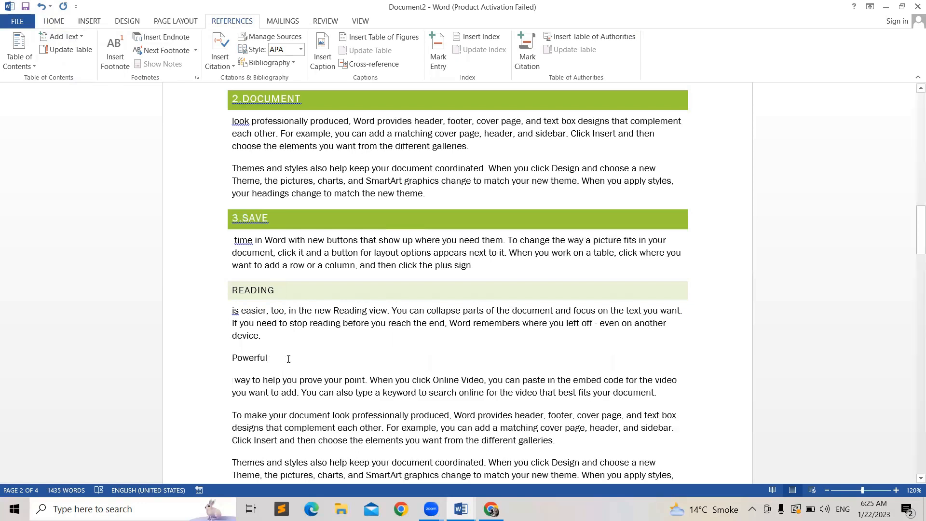
{"action": "left_click_drag", "start_coordinate": [284, 358], "coordinate": [224, 356]}
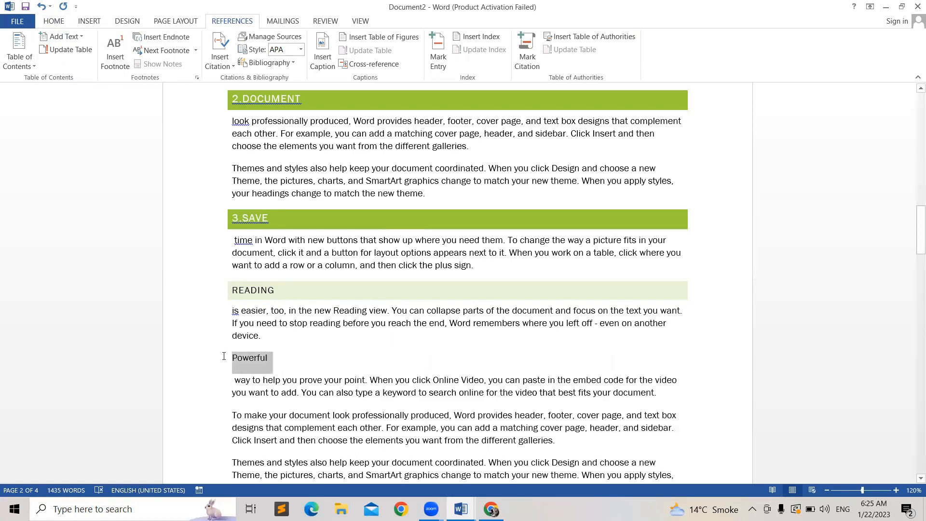
{"action": "left_click", "coordinate": [80, 37]}
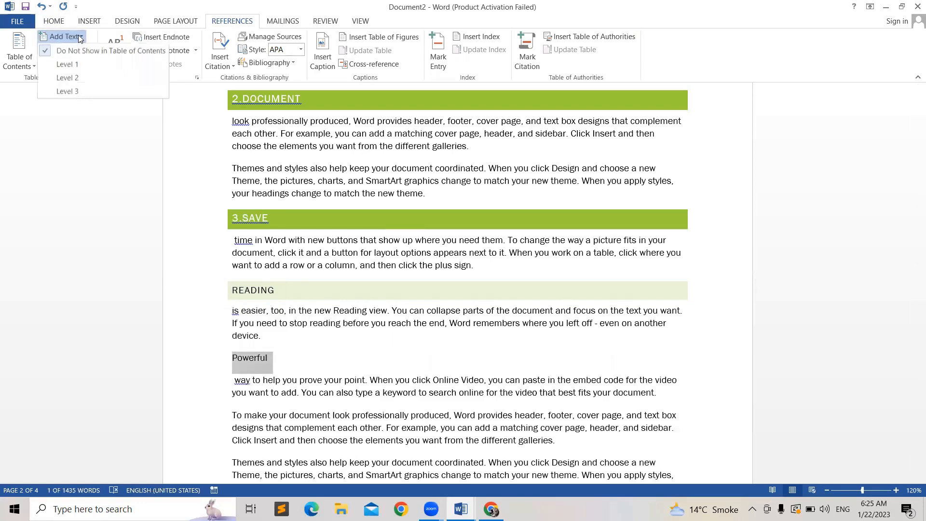
{"action": "left_click", "coordinate": [92, 78]}
{"action": "left_click", "coordinate": [261, 336]}
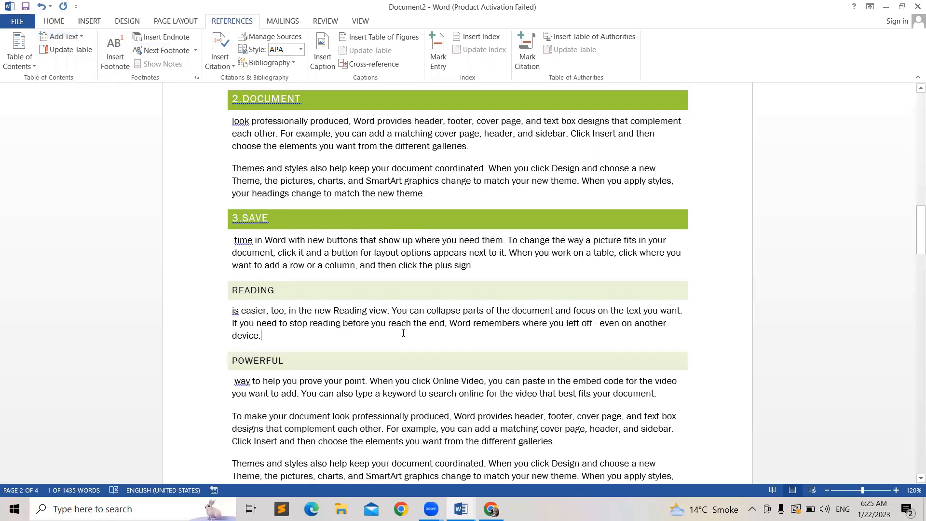
Number the subheadings under Save by adding "3.1" before Reading and "3.2" before Powerful.
{"action": "mouse_move", "coordinate": [913, 231]}
{"action": "left_mouse_down"}
{"action": "mouse_move", "coordinate": [913, 143]}
{"action": "mouse_move", "coordinate": [919, 249]}
{"action": "mouse_move", "coordinate": [919, 231]}
{"action": "left_mouse_up"}
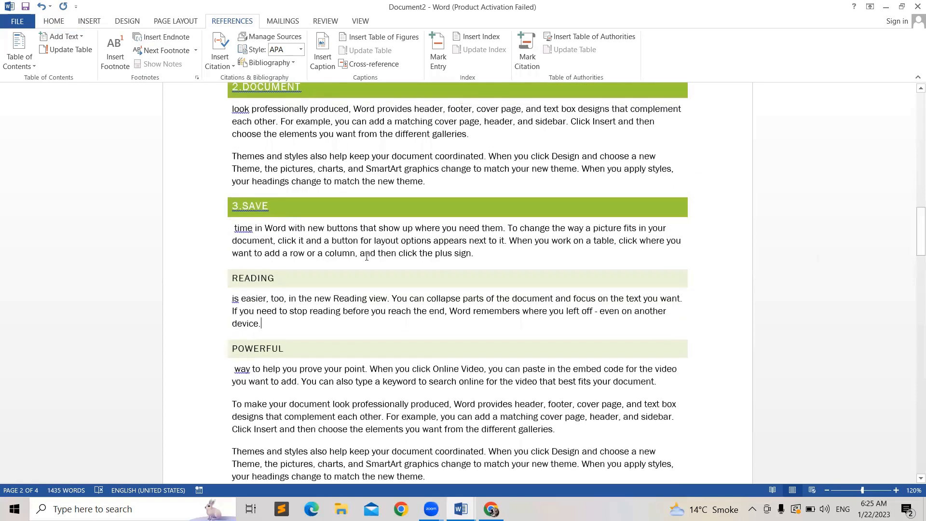
{"action": "left_click", "coordinate": [233, 279]}
{"action": "type", "text": "3.1"}
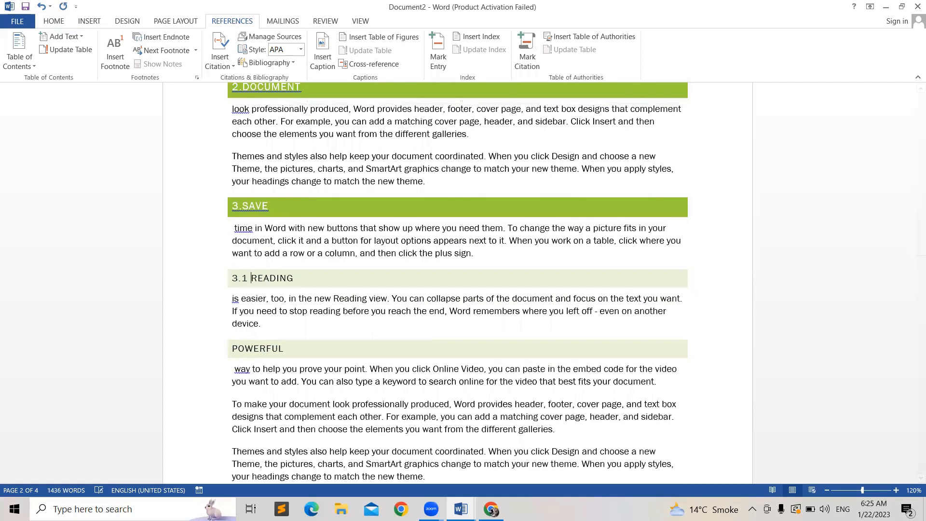
{"action": "left_click", "coordinate": [232, 347]}
{"action": "type", "text": "3.2"}
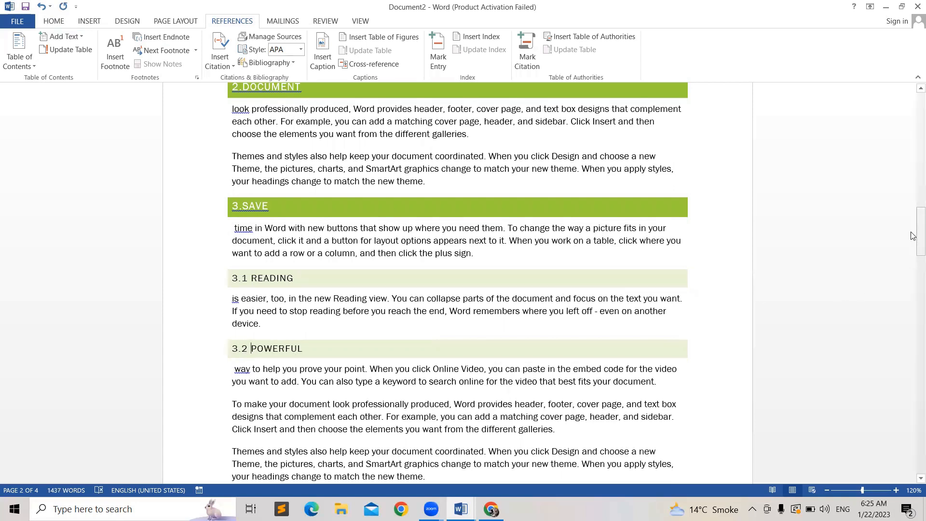
Update the entire table of contents so it includes the numbered subheadings under Save.
{"action": "left_click_drag", "start_coordinate": [914, 236], "coordinate": [911, 109]}
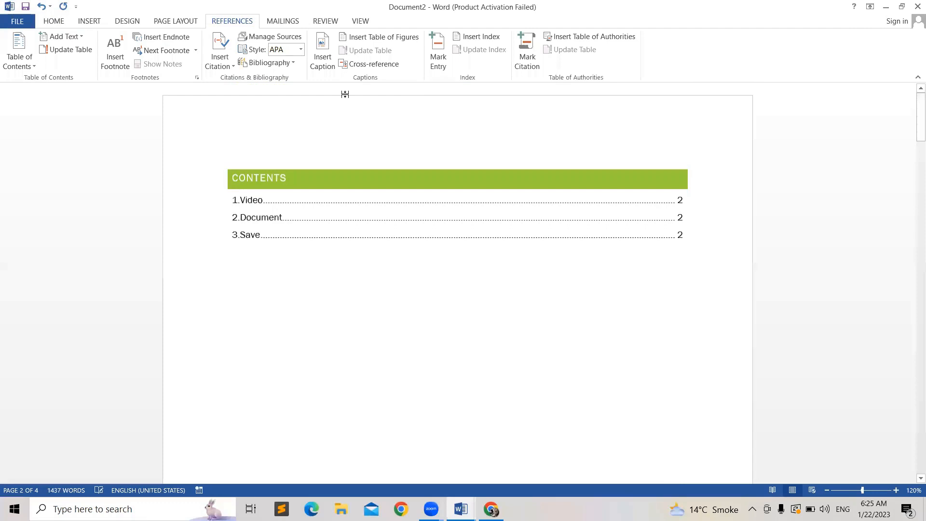
{"action": "left_click", "coordinate": [269, 176]}
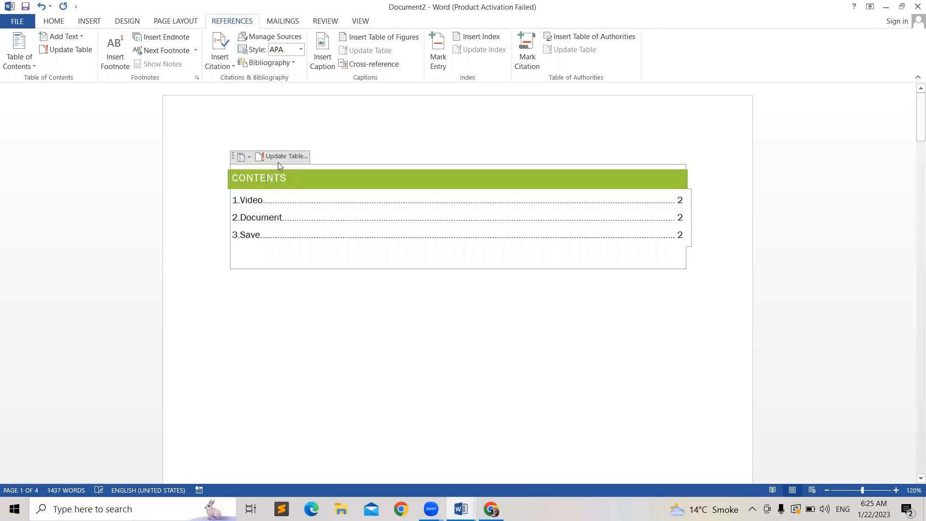
{"action": "left_click", "coordinate": [282, 156]}
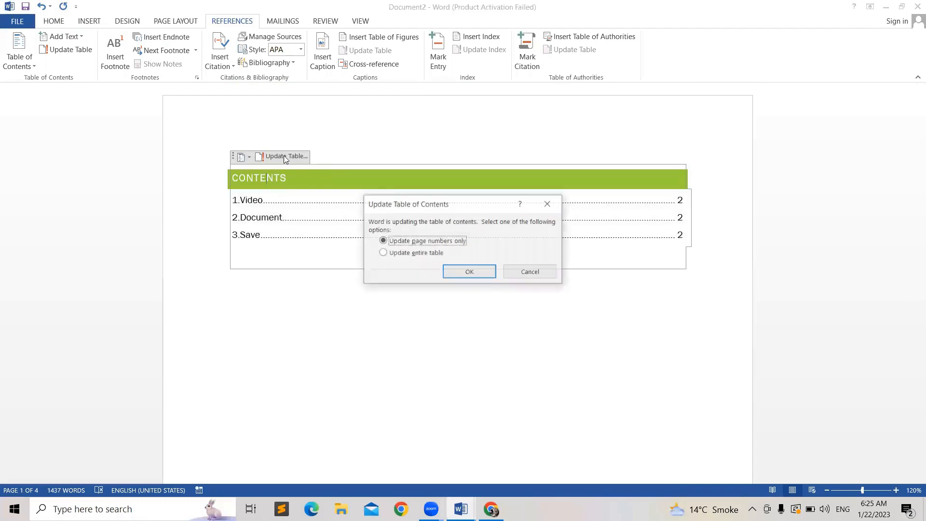
{"action": "left_click", "coordinate": [389, 254]}
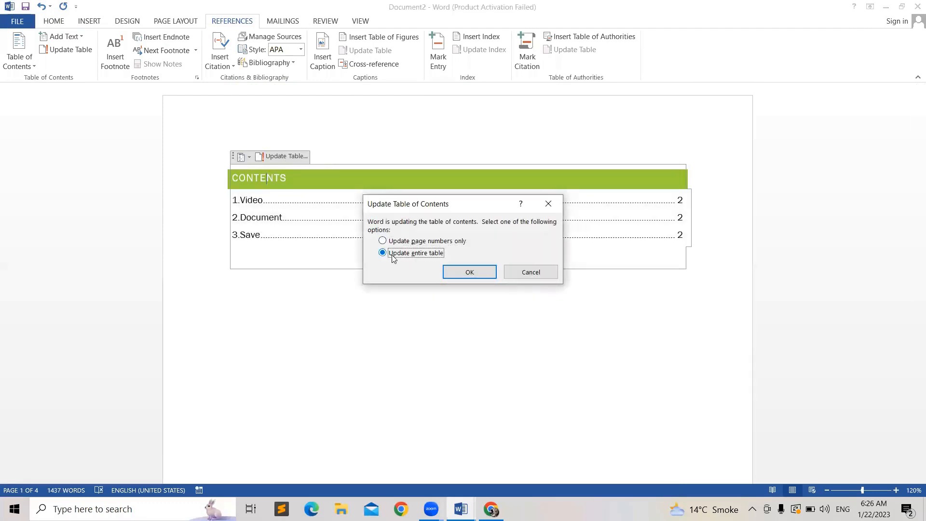
{"action": "left_click", "coordinate": [467, 273]}
{"action": "left_click", "coordinate": [415, 332]}
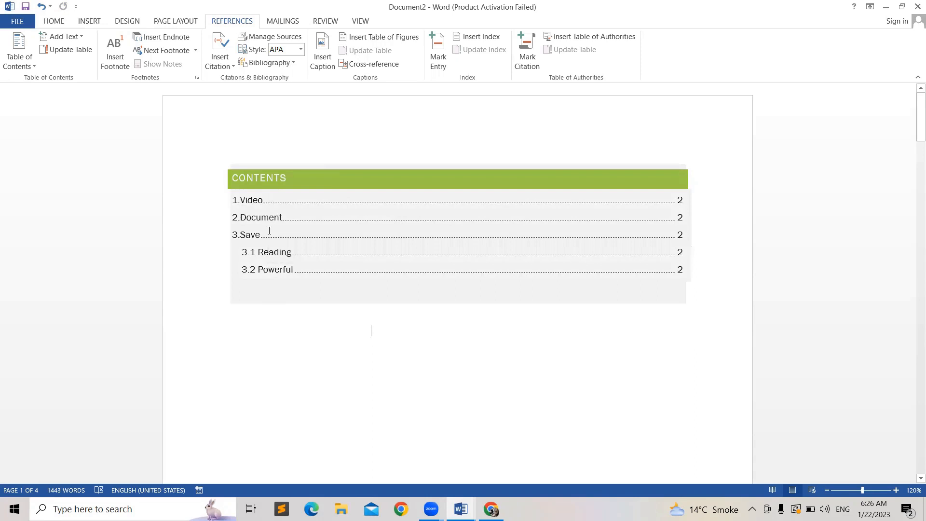
Switch to Chrome and search Google Images for "table of contents" in a new browser tab.
{"action": "mouse_move", "coordinate": [491, 506]}
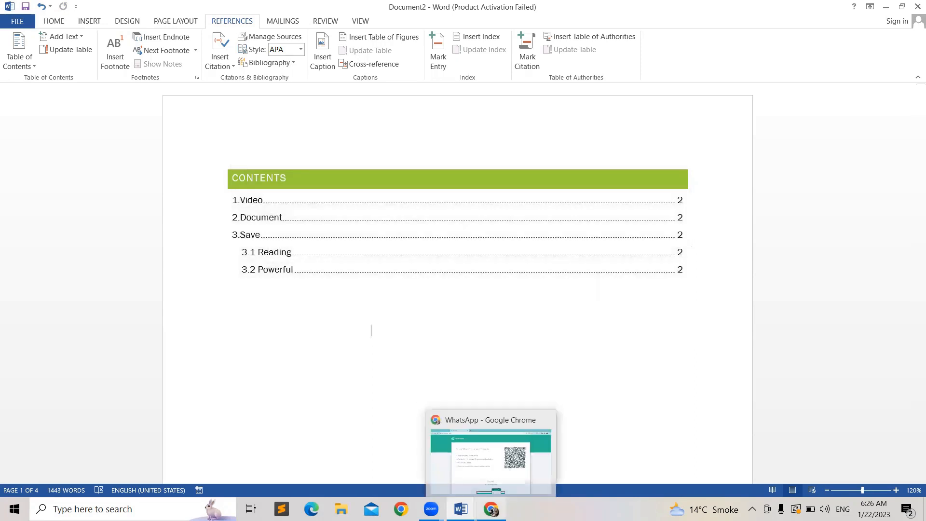
{"action": "left_click", "coordinate": [490, 487]}
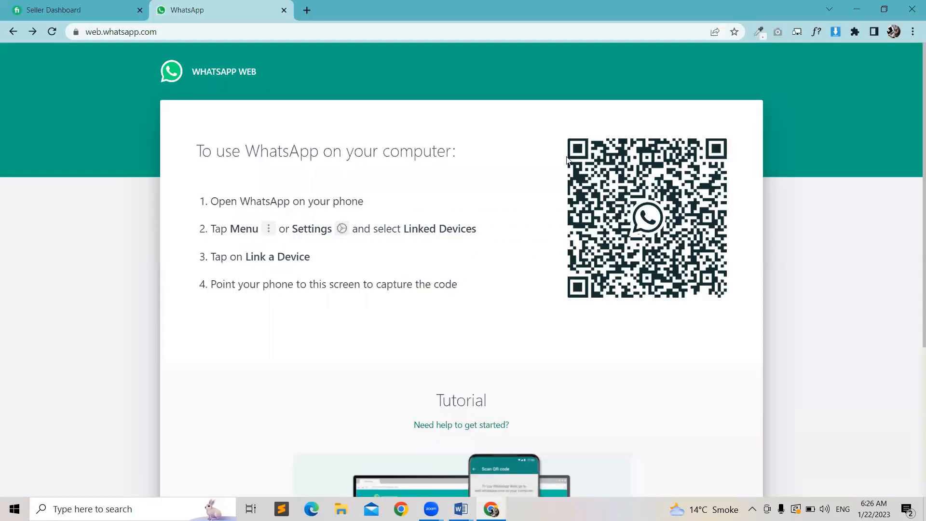
{"action": "left_click", "coordinate": [306, 11]}
{"action": "type", "text": "tab"}
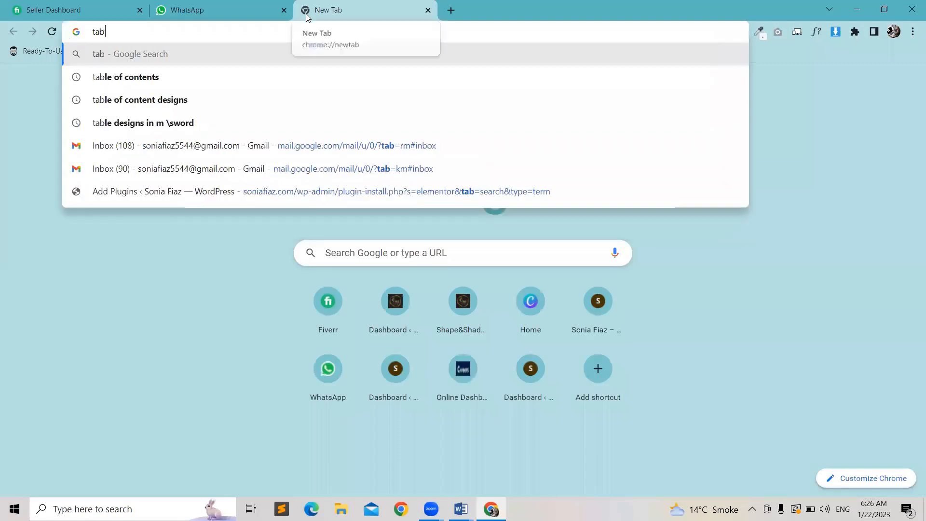
{"action": "type", "text": "le of c"}
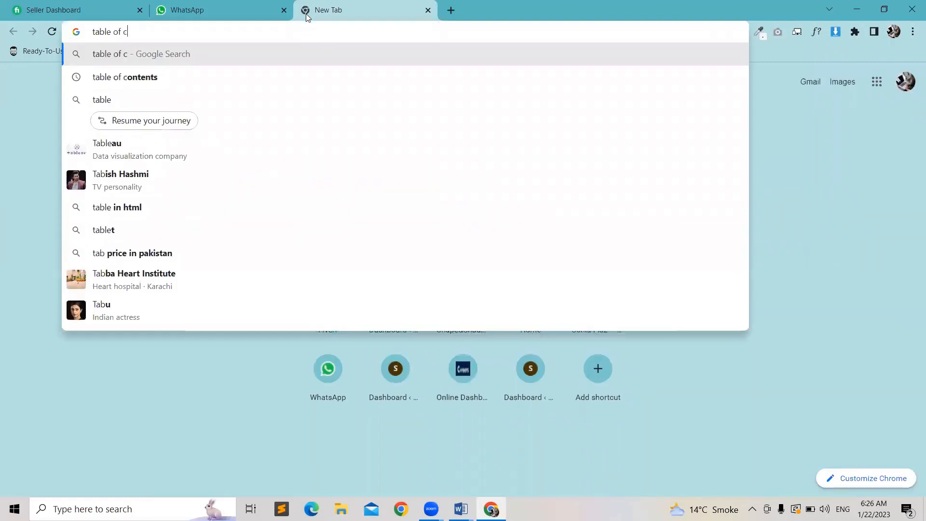
{"action": "type", "text": "ontents"}
{"action": "key", "text": "Return"}
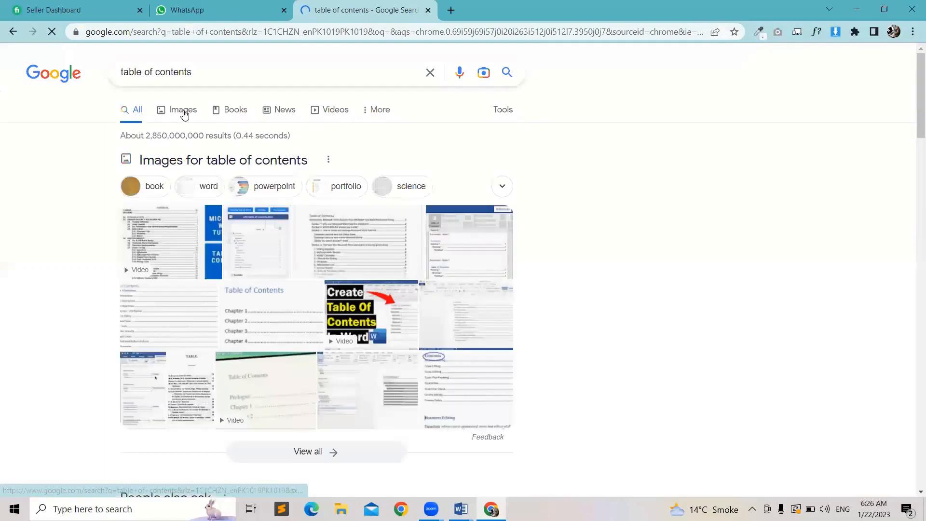
{"action": "left_click", "coordinate": [183, 114]}
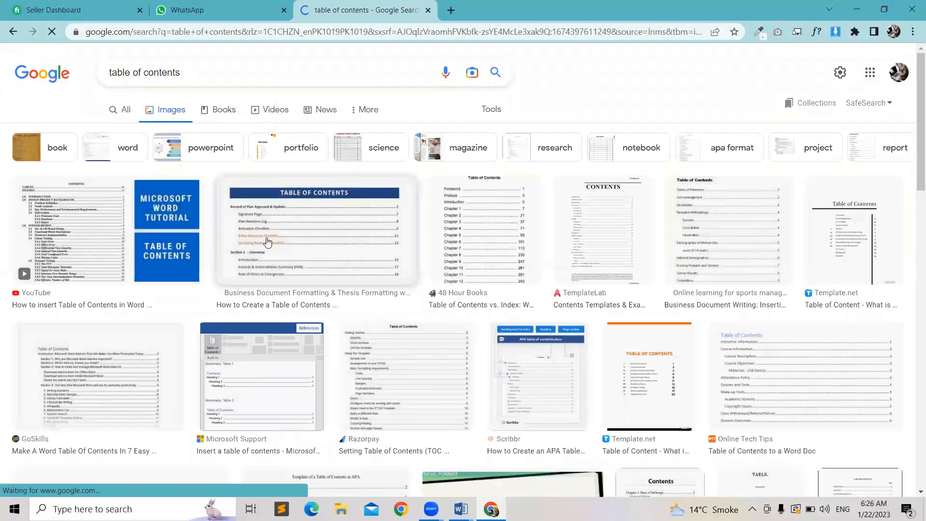
Preview the Business Document Formatting, YouTube, TemplateLab and Razorpay table of contents examples, and return to Document2 in Word.
{"action": "left_click", "coordinate": [269, 241]}
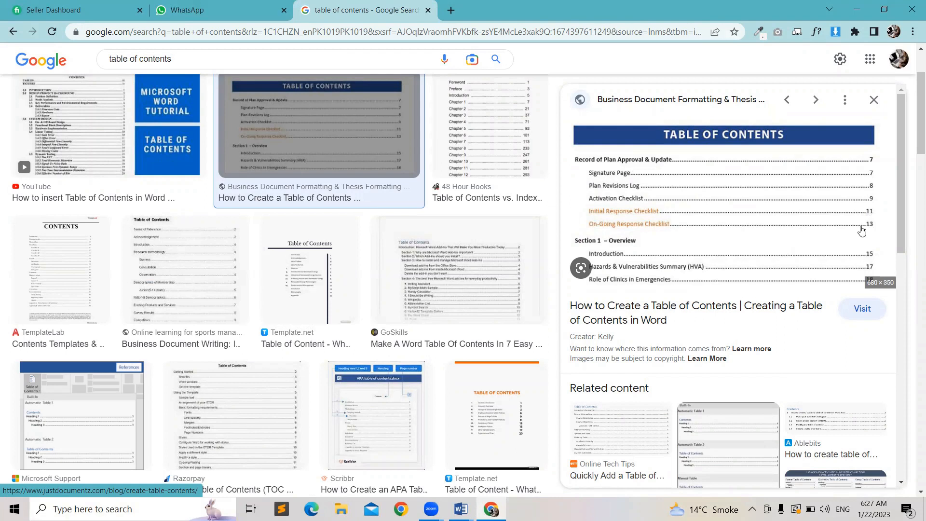
{"action": "left_click", "coordinate": [45, 126]}
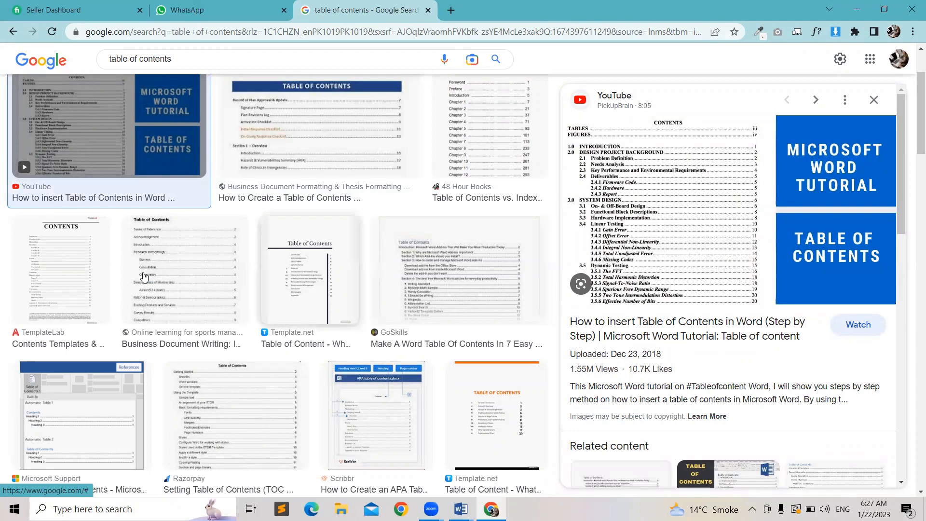
{"action": "left_click", "coordinate": [57, 282]}
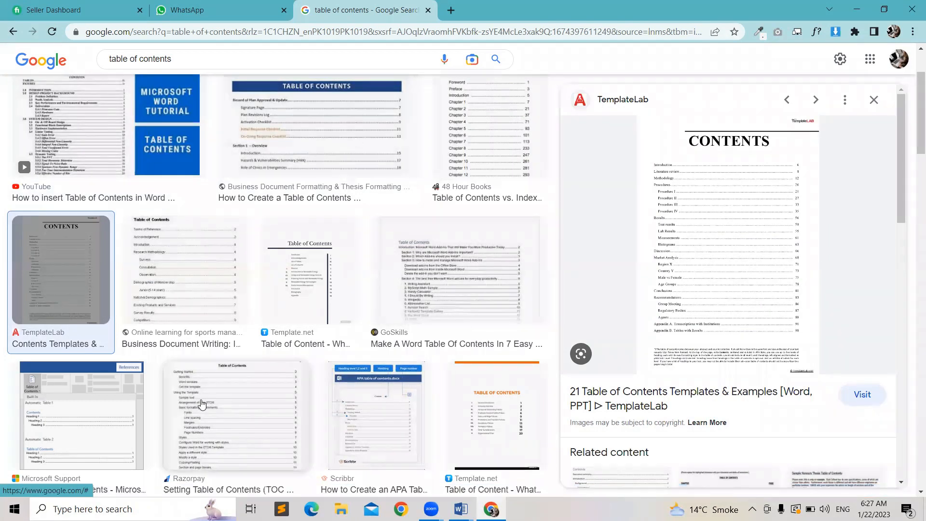
{"action": "left_click", "coordinate": [202, 404]}
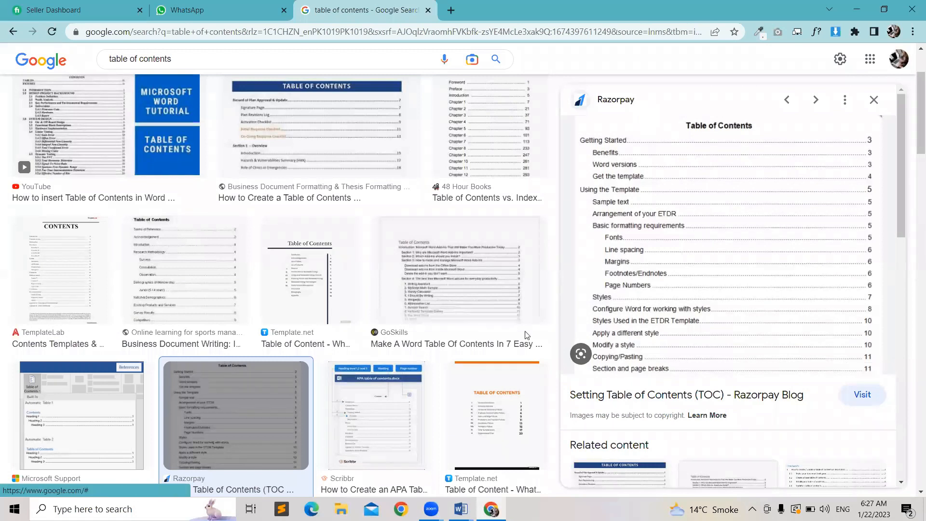
{"action": "mouse_move", "coordinate": [460, 509]}
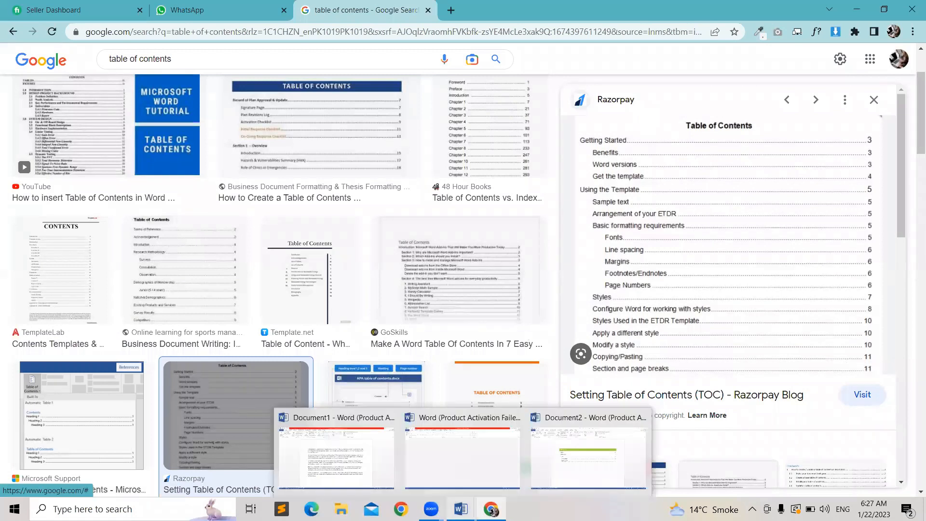
{"action": "left_click", "coordinate": [557, 479]}
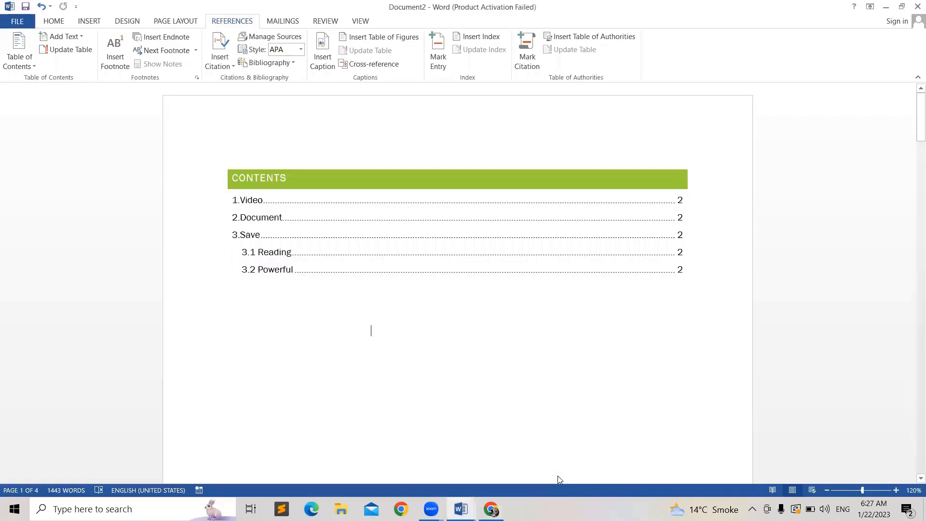
{"action": "left_click", "coordinate": [374, 313]}
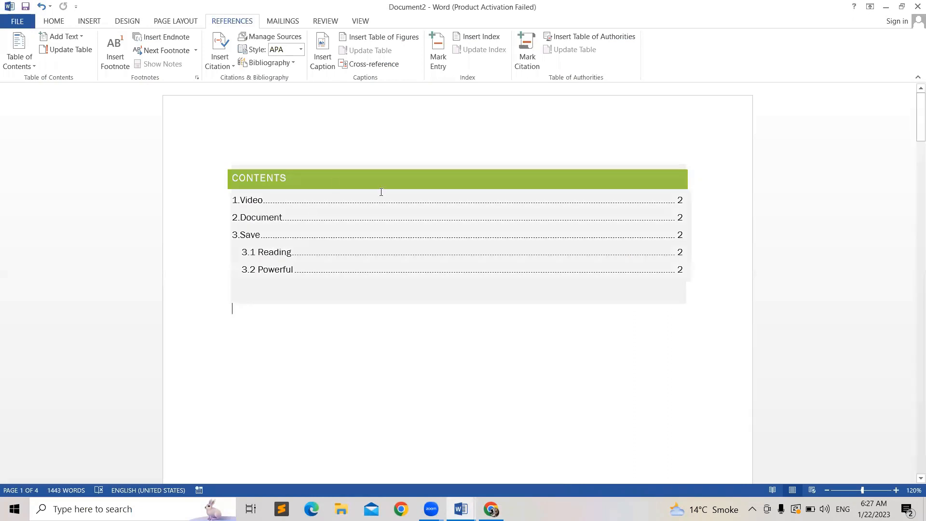
{"action": "left_click", "coordinate": [348, 211]}
{"action": "left_click", "coordinate": [278, 421]}
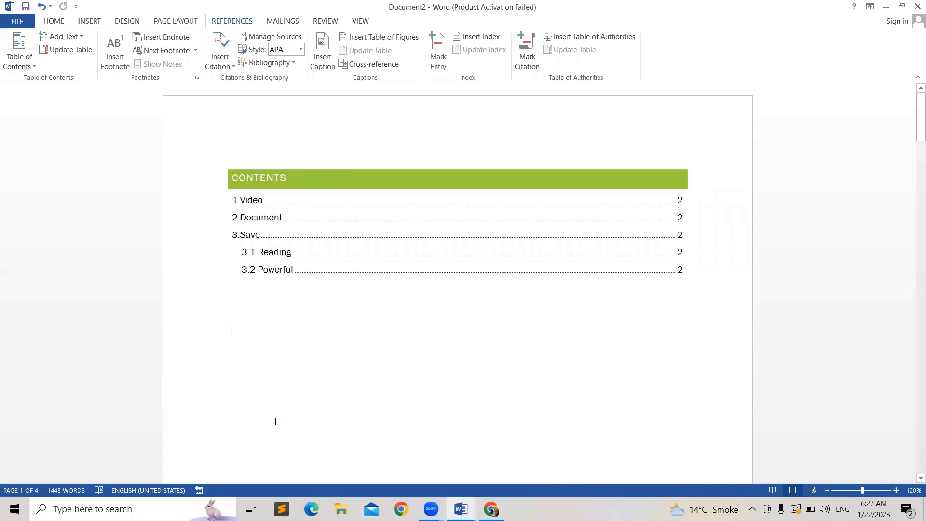
{"action": "left_click", "coordinate": [297, 269]}
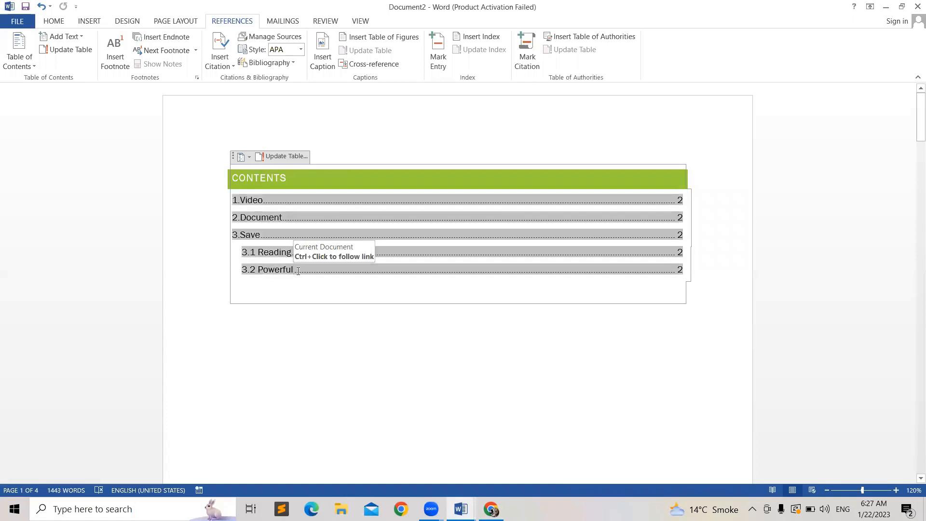
{"action": "left_click", "coordinate": [279, 354]}
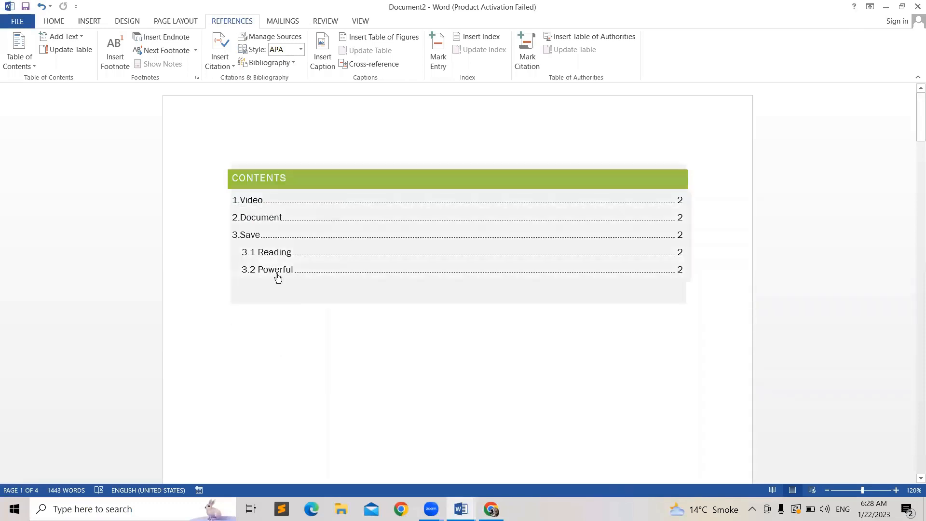
Put "Themes" on its own line in section 3.2, set it as a Level 1 entry with Add Text, and number it "4.".
{"action": "left_click", "coordinate": [277, 272], "text": "ctrl"}
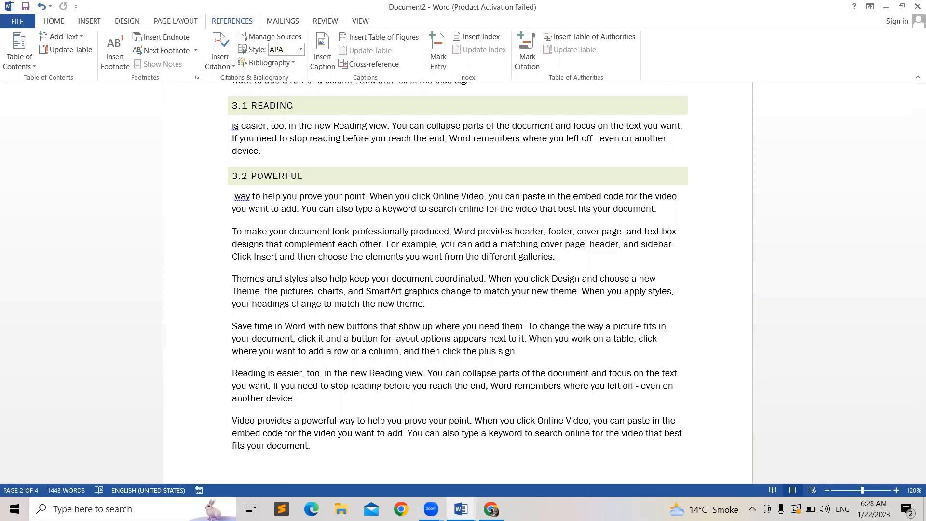
{"action": "left_click", "coordinate": [265, 281]}
{"action": "key", "text": "Return"}
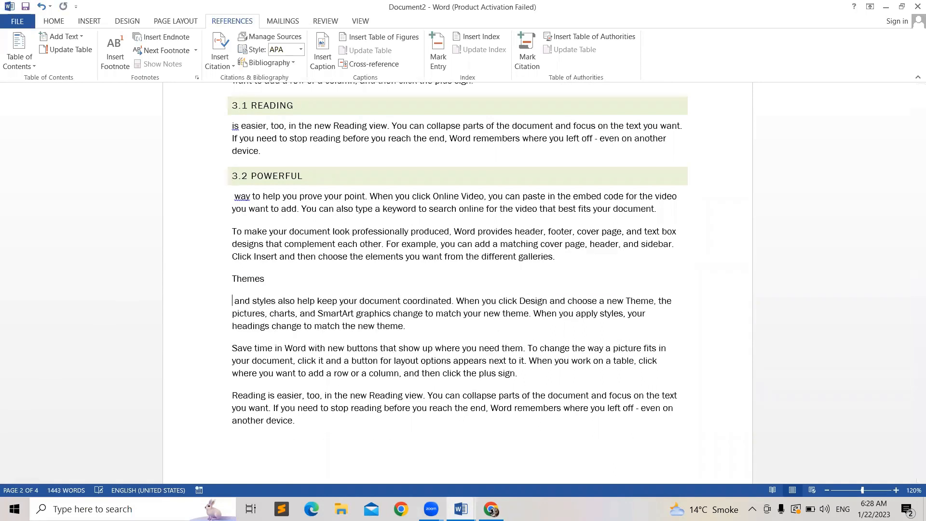
{"action": "left_click_drag", "start_coordinate": [275, 277], "coordinate": [232, 287]}
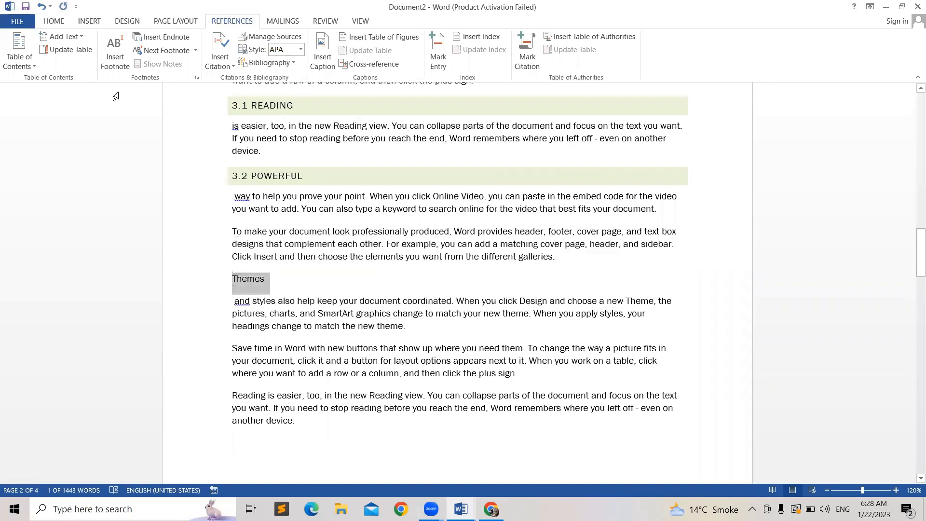
{"action": "left_click", "coordinate": [83, 36]}
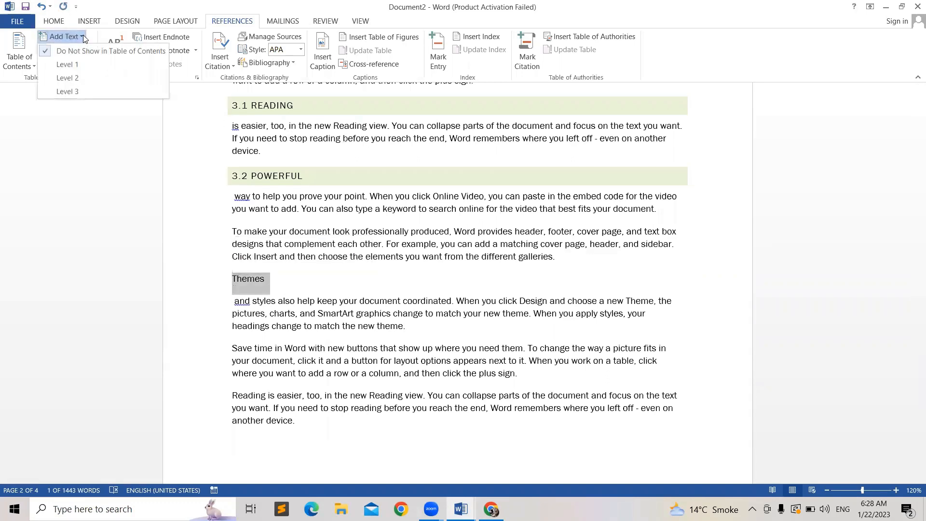
{"action": "left_click", "coordinate": [77, 65]}
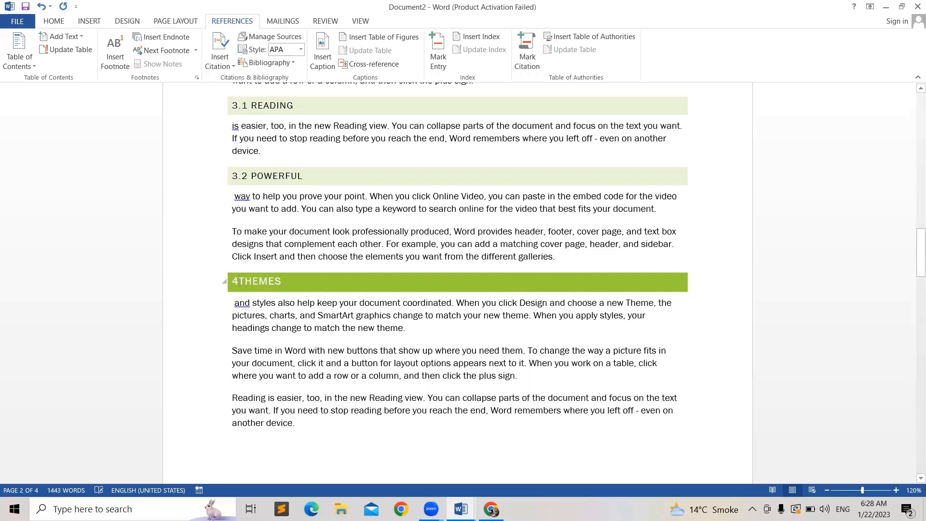
Update the entire table of contents to add the Themes heading.
{"action": "left_click_drag", "start_coordinate": [919, 242], "coordinate": [911, 83]}
{"action": "left_click", "coordinate": [282, 162]}
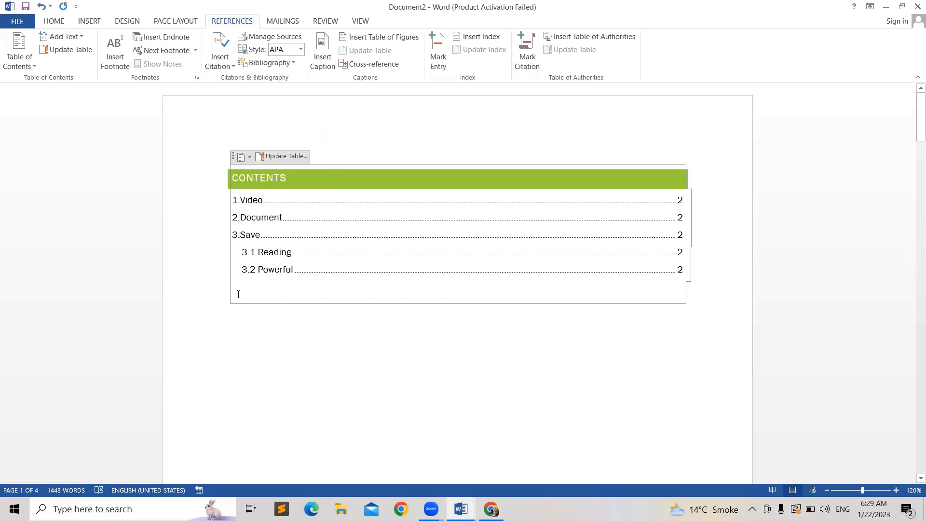
{"action": "left_click", "coordinate": [278, 155]}
{"action": "left_click", "coordinate": [402, 254]}
{"action": "left_click", "coordinate": [473, 270]}
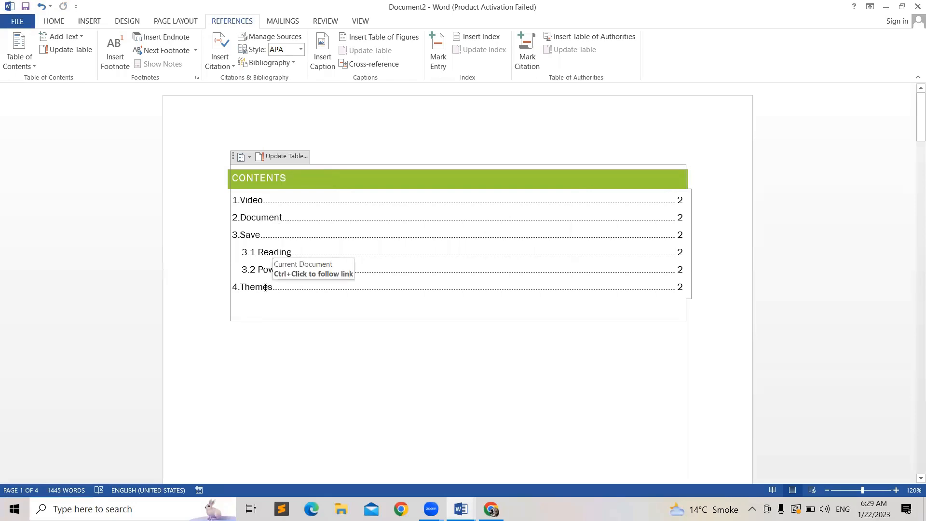
{"action": "left_click", "coordinate": [286, 361]}
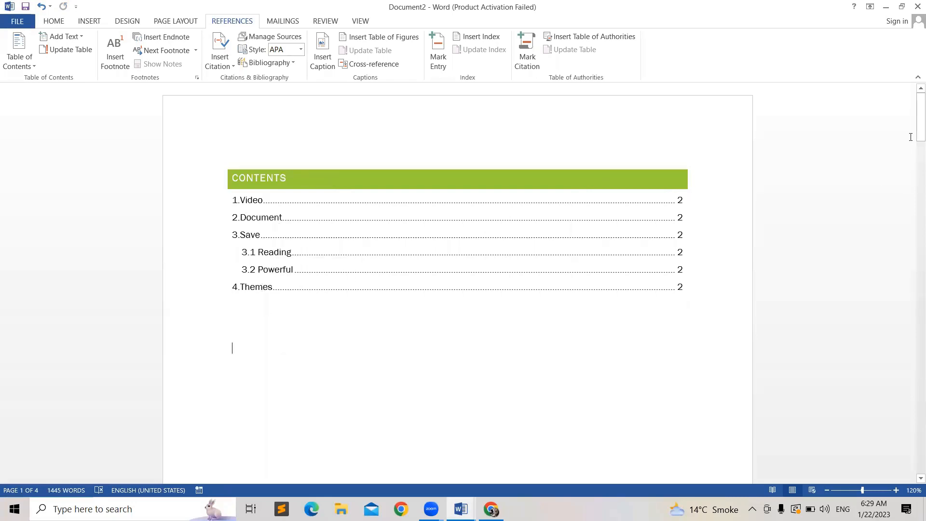
Follow the Themes entry to its section, break the paragraph after "pictures" and capitalize that word as "Pictures".
{"action": "left_click", "coordinate": [254, 289], "text": "ctrl"}
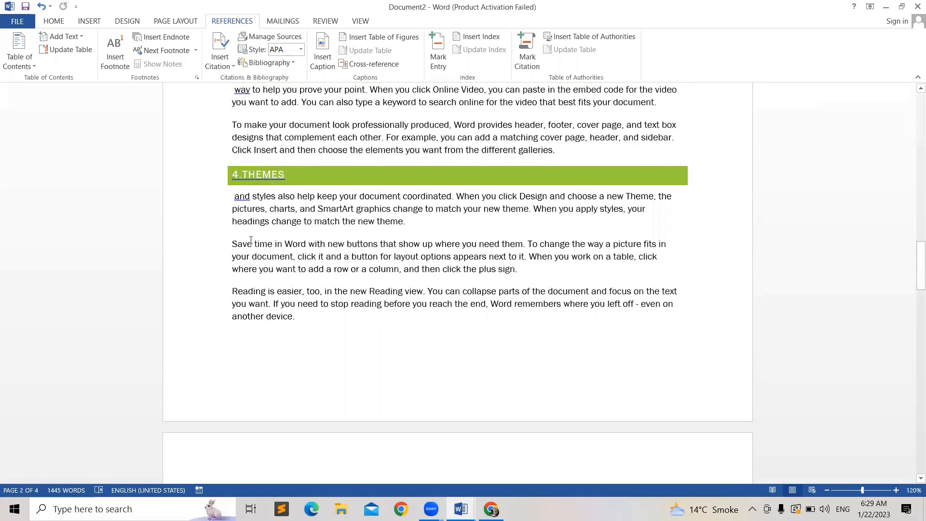
{"action": "left_click", "coordinate": [263, 209]}
{"action": "key", "text": "Return"}
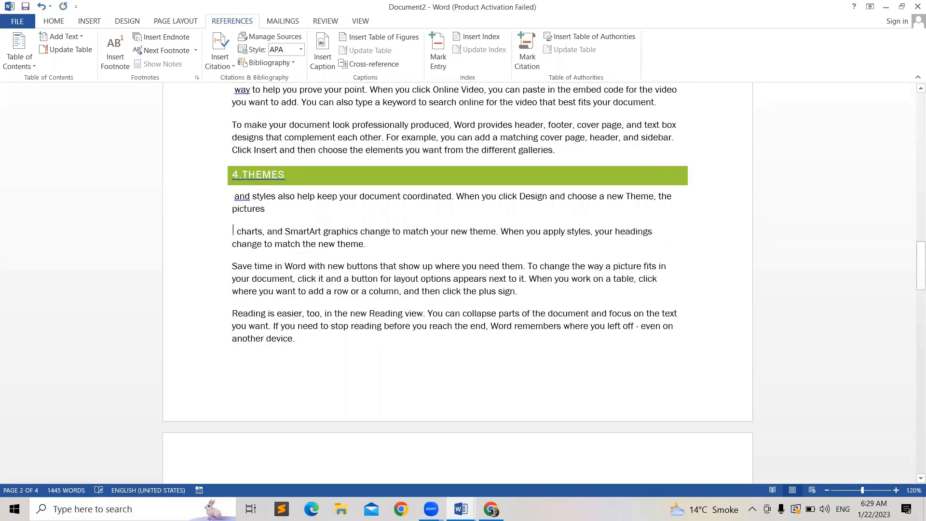
{"action": "left_click", "coordinate": [237, 210]}
{"action": "key", "text": "BackSpace"}
{"action": "type", "text": "P"}
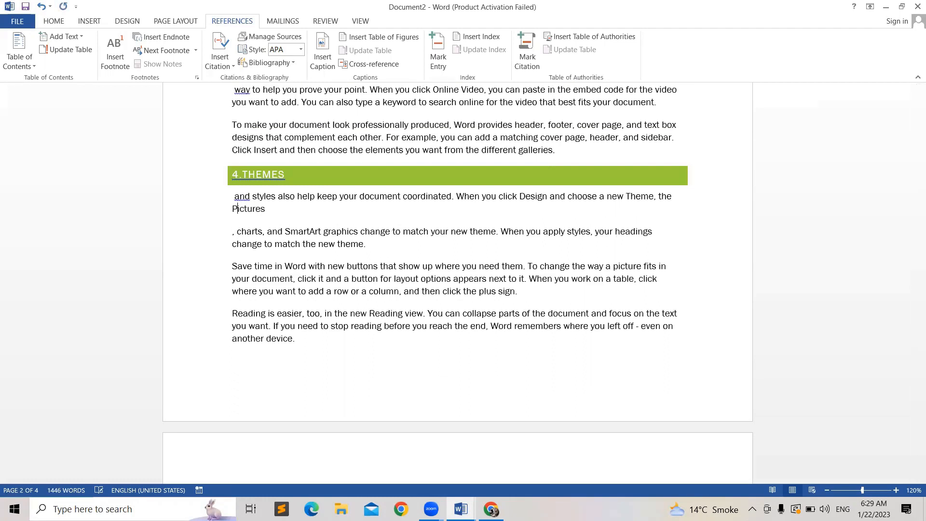
Set "Pictures" under the Themes heading as a Level 2 table of contents entry with Add Text.
{"action": "double_click", "coordinate": [243, 209]}
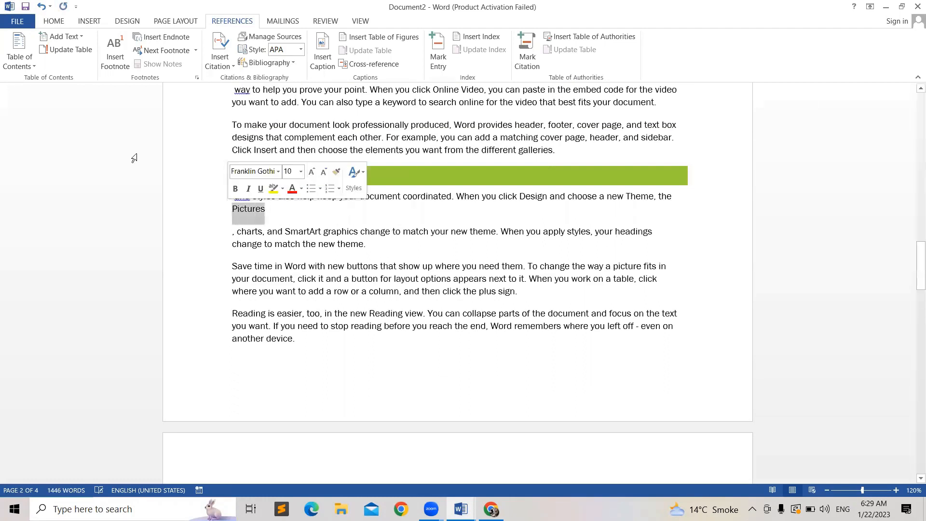
{"action": "left_click", "coordinate": [85, 37]}
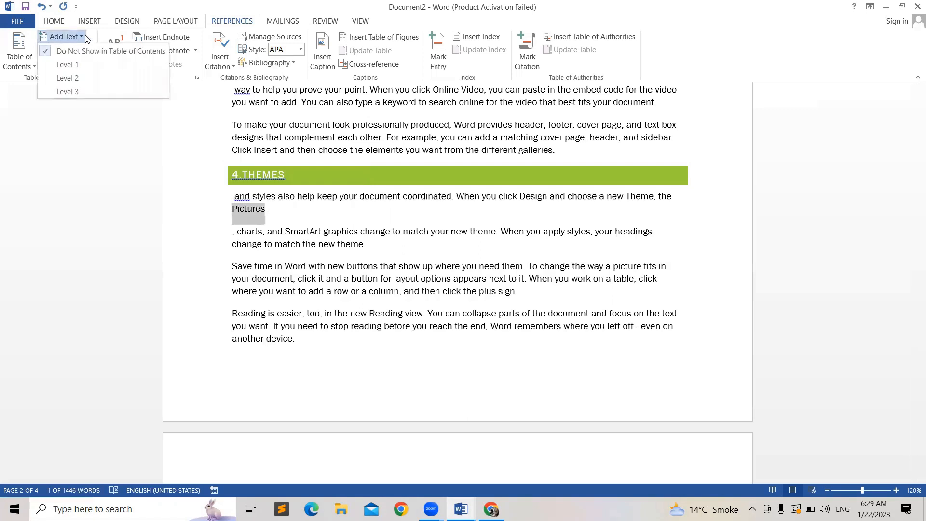
{"action": "left_click", "coordinate": [72, 78]}
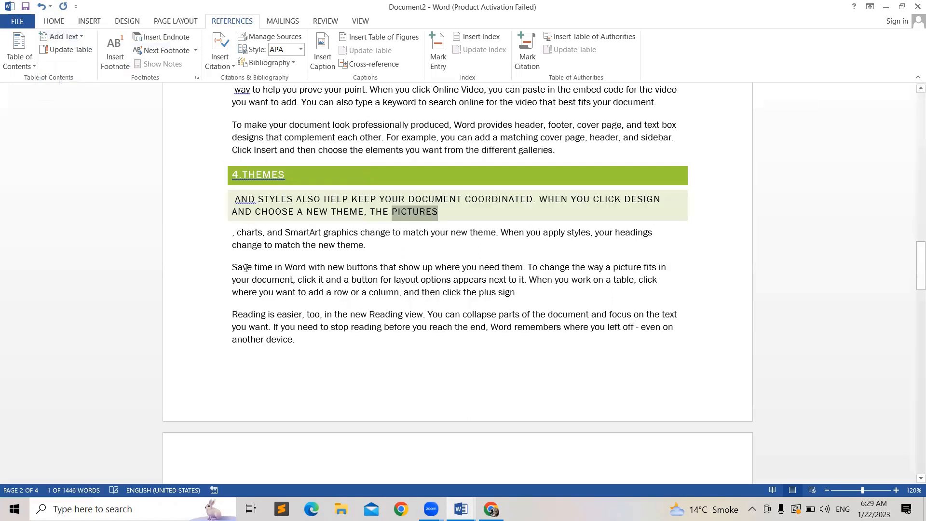
Undo the Level 2 setting of the Pictures paragraph and put "Save" from the paragraph below it on its own line.
{"action": "key", "text": "ctrl+z"}
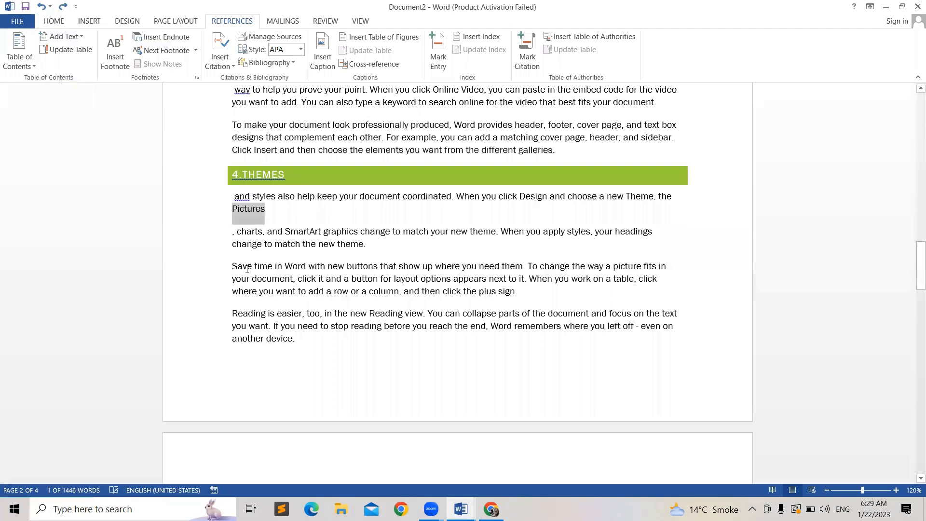
{"action": "left_click", "coordinate": [280, 248]}
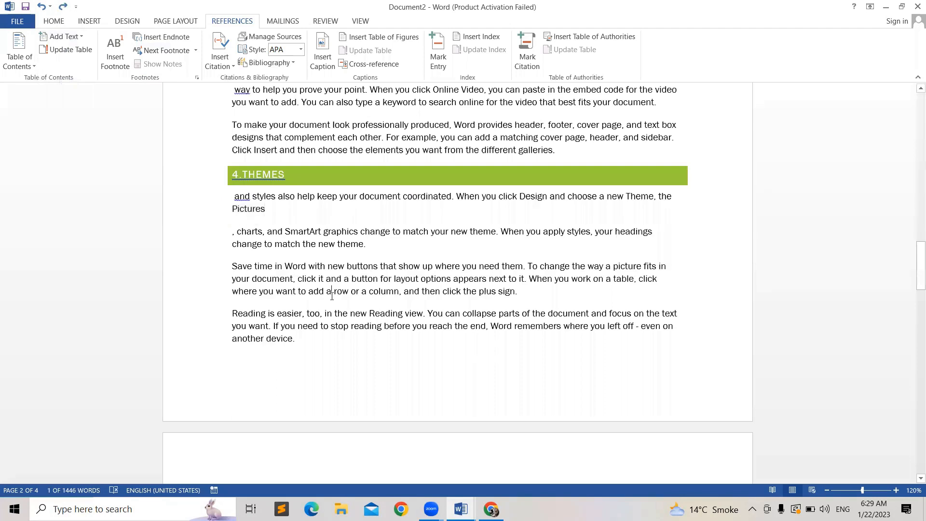
{"action": "left_click", "coordinate": [254, 268]}
{"action": "key", "text": "Return"}
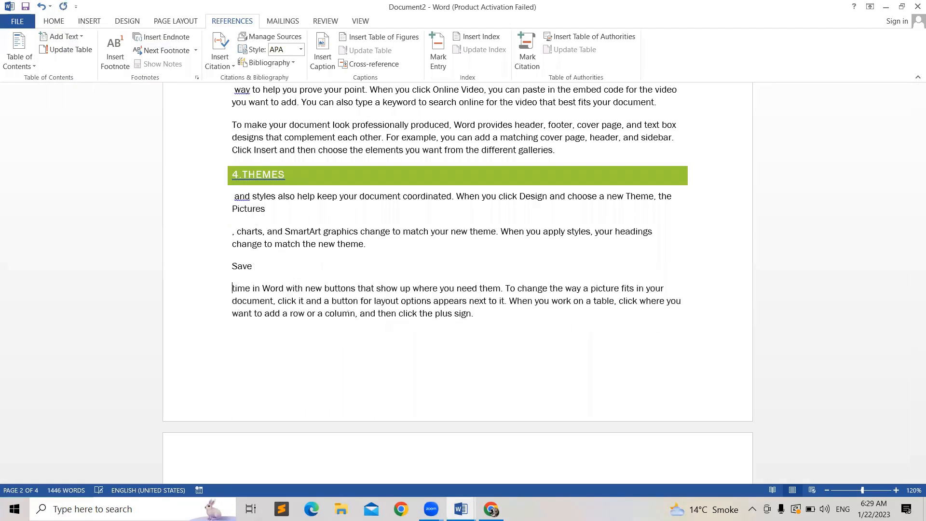
Set "Save" under the Themes heading as a Level 2 entry with Add Text and number it "4.1".
{"action": "triple_click", "coordinate": [235, 266]}
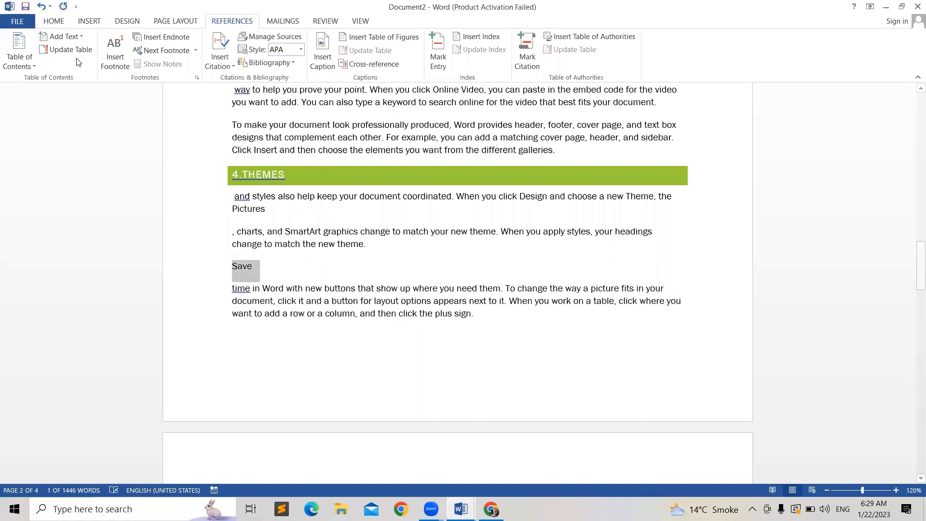
{"action": "left_click", "coordinate": [80, 37]}
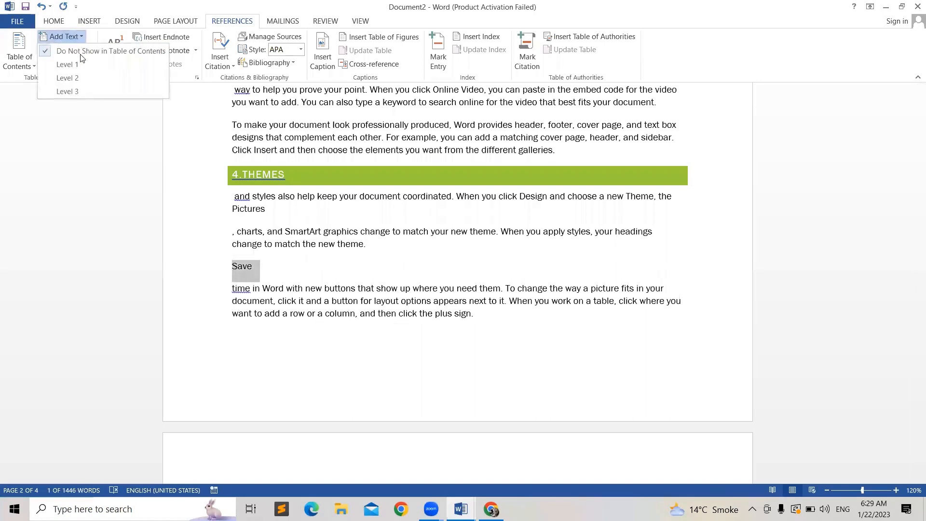
{"action": "left_click", "coordinate": [83, 78]}
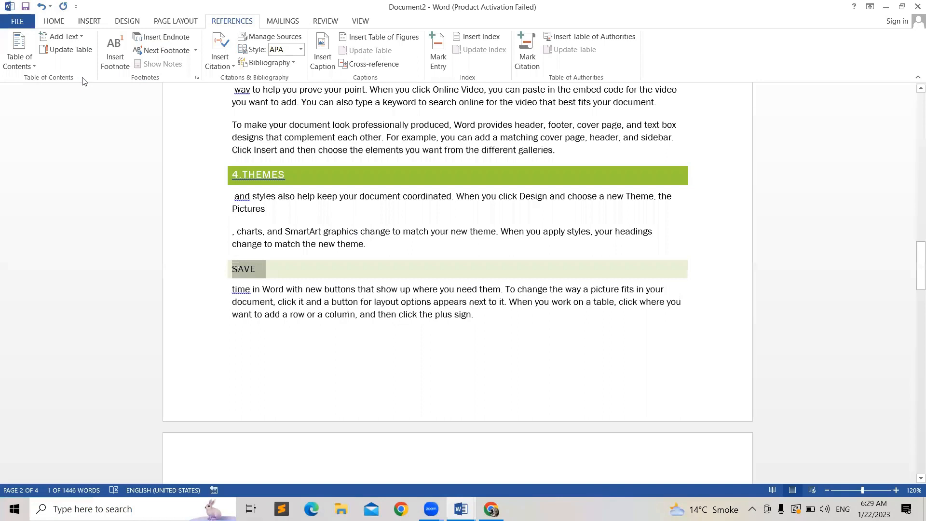
{"action": "left_click", "coordinate": [262, 269]}
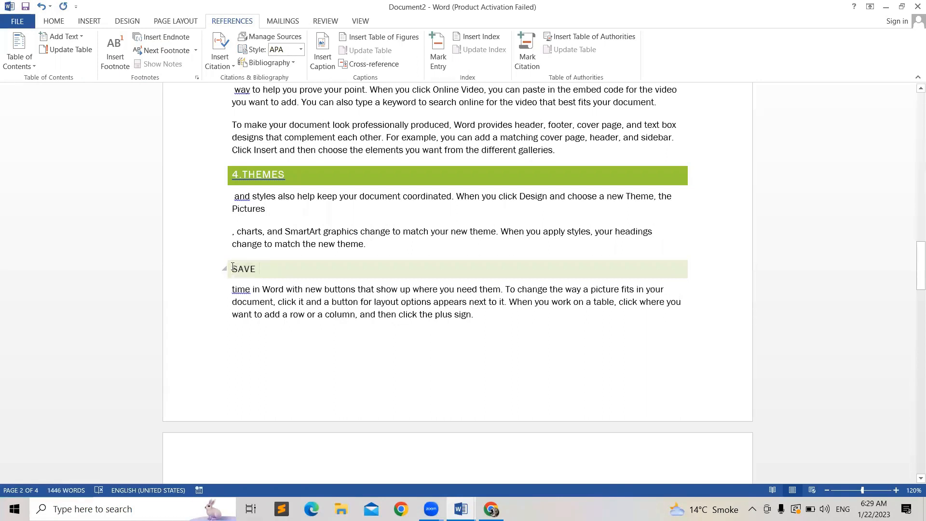
{"action": "left_click", "coordinate": [233, 270]}
{"action": "type", "text": "4.1"}
Update the entire table of contents to include the 4.1 Save subheading.
{"action": "left_click_drag", "start_coordinate": [919, 270], "coordinate": [858, 81]}
{"action": "left_click", "coordinate": [324, 159]}
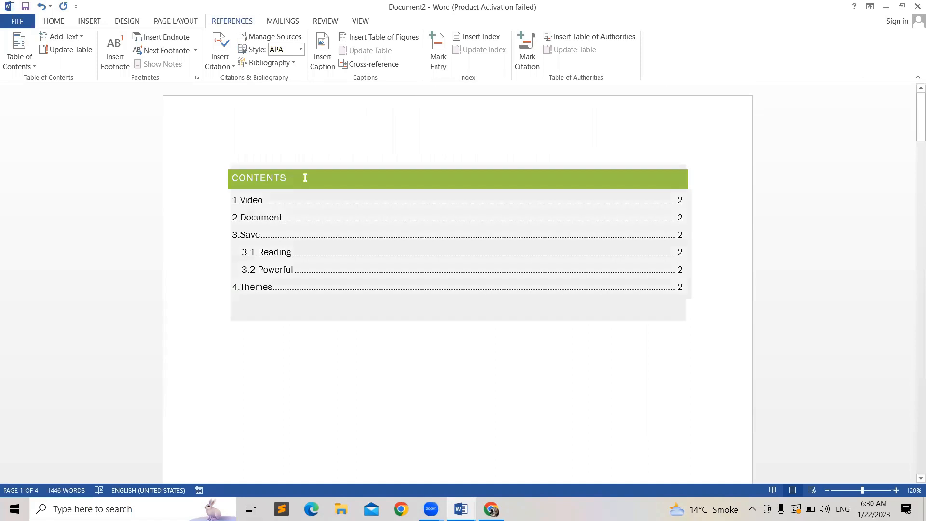
{"action": "left_click", "coordinate": [279, 157]}
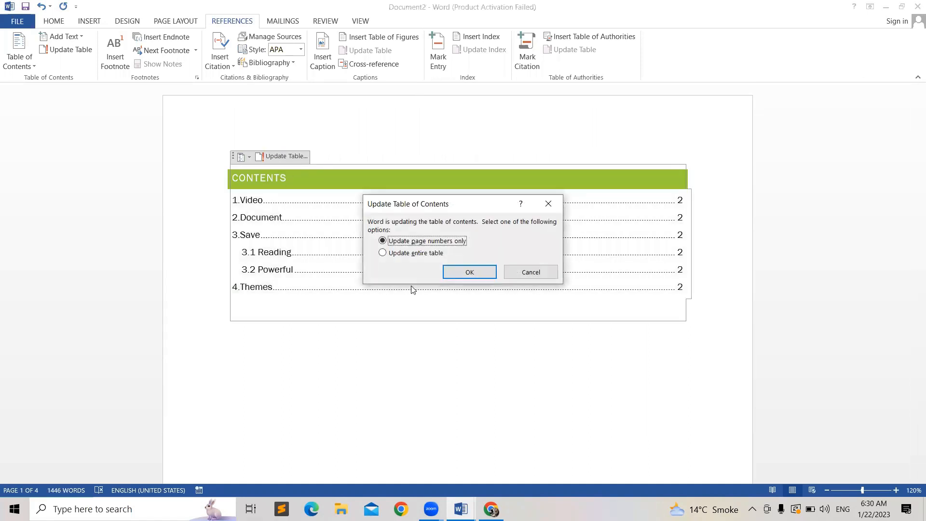
{"action": "left_click", "coordinate": [404, 253]}
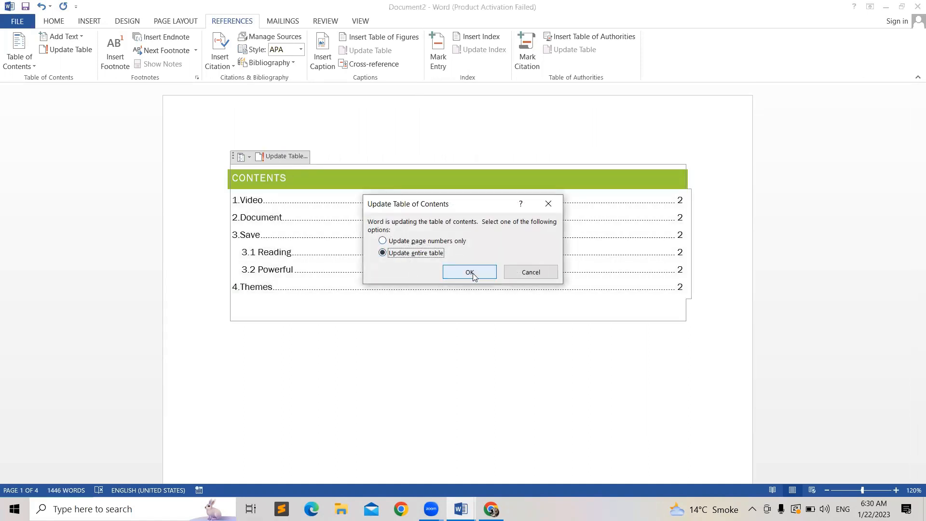
{"action": "left_click", "coordinate": [472, 272]}
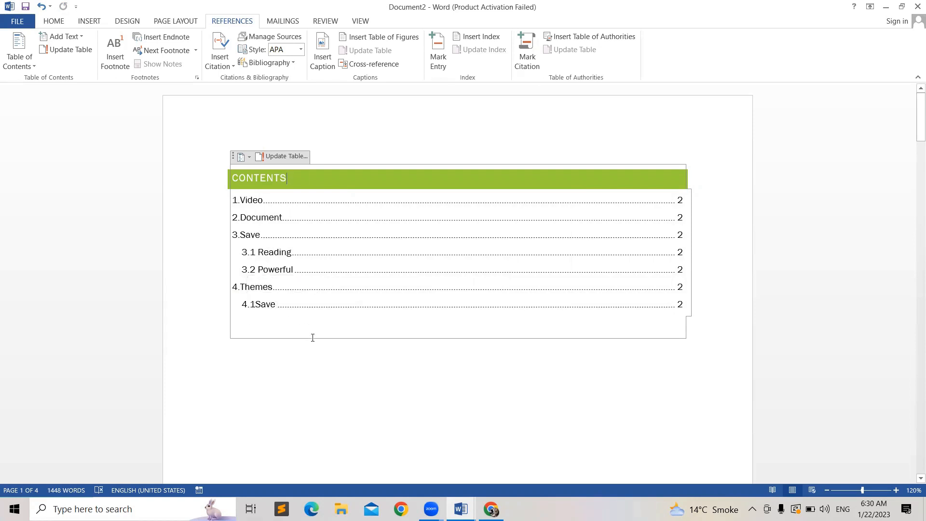
Follow the 4.1 Save entry, delete "Reading is" from the first paragraph of the following page and capitalize its next word as "Easier".
{"action": "left_click", "coordinate": [265, 308], "text": "ctrl"}
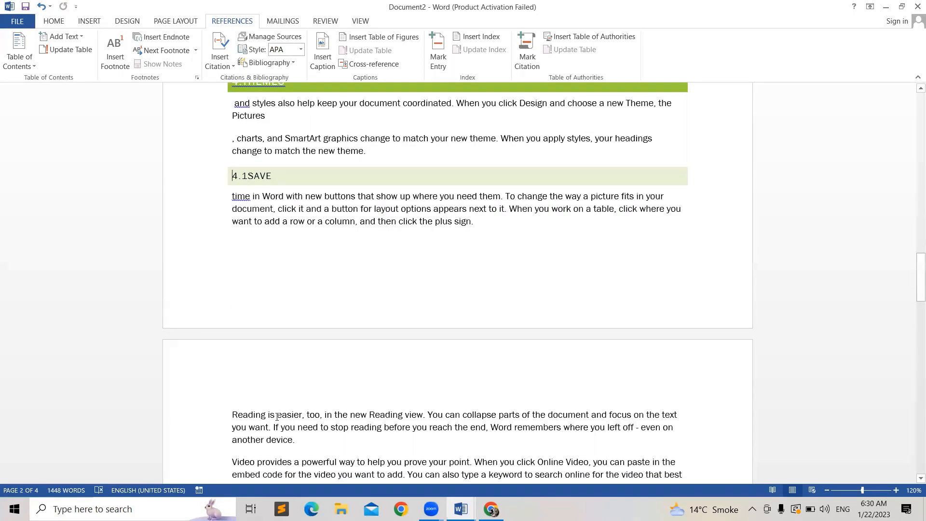
{"action": "left_click_drag", "start_coordinate": [277, 415], "coordinate": [232, 415]}
{"action": "key", "text": "BackSpace"}
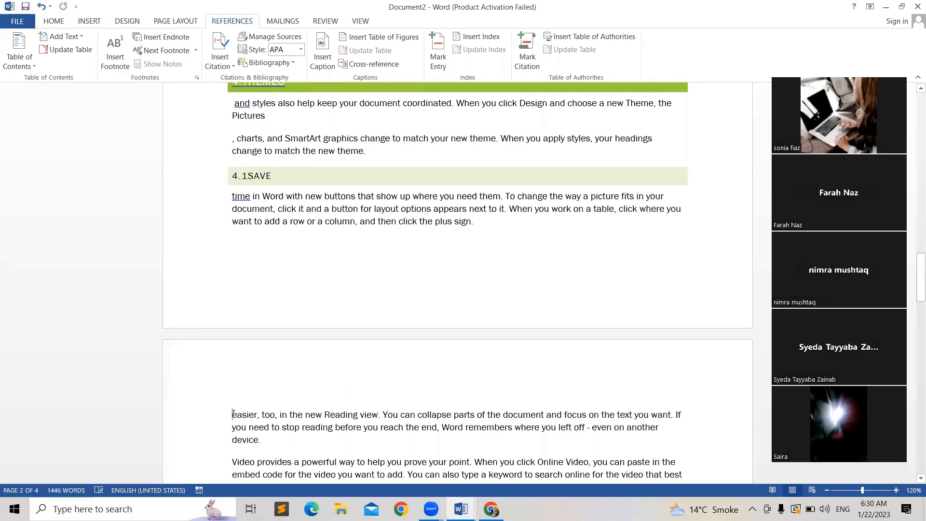
{"action": "key", "text": "Delete"}
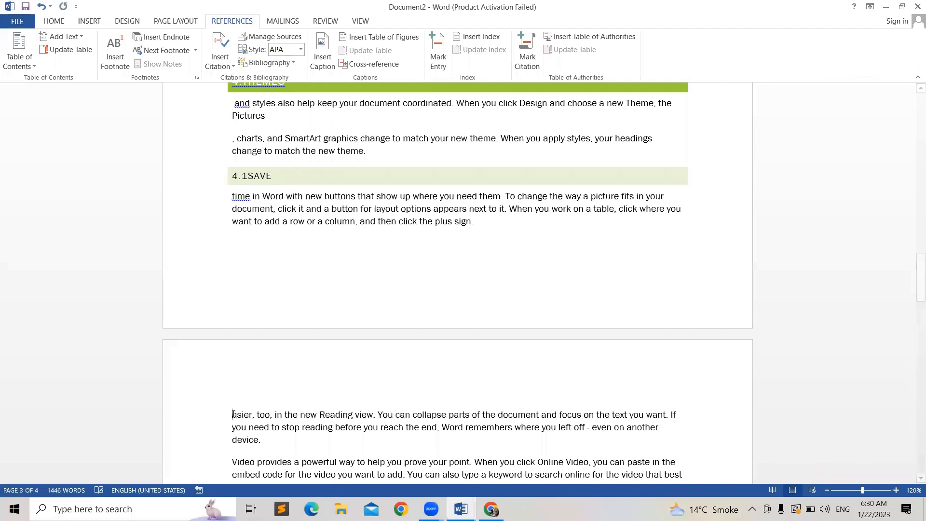
{"action": "type", "text": "E"}
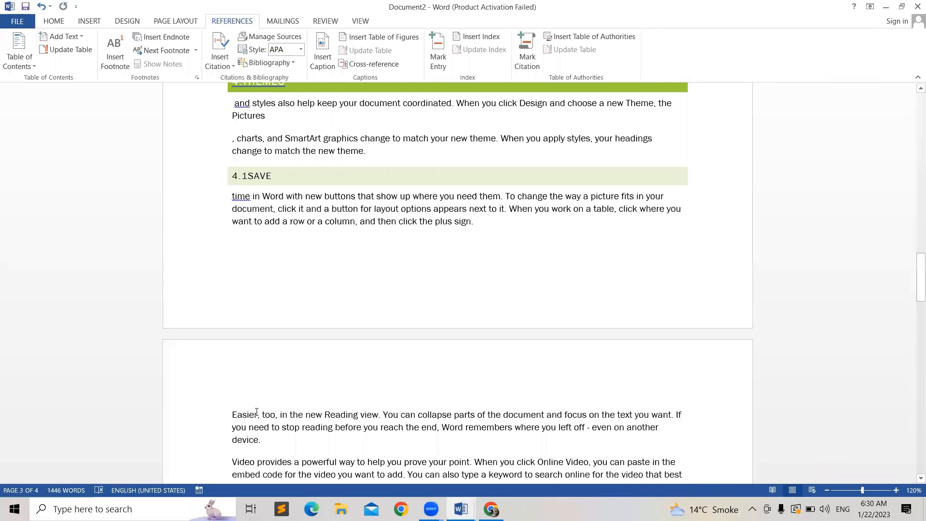
Put "Easier" on its own line and insert a paragraph break before it to push it to the following page.
{"action": "key", "text": "Return"}
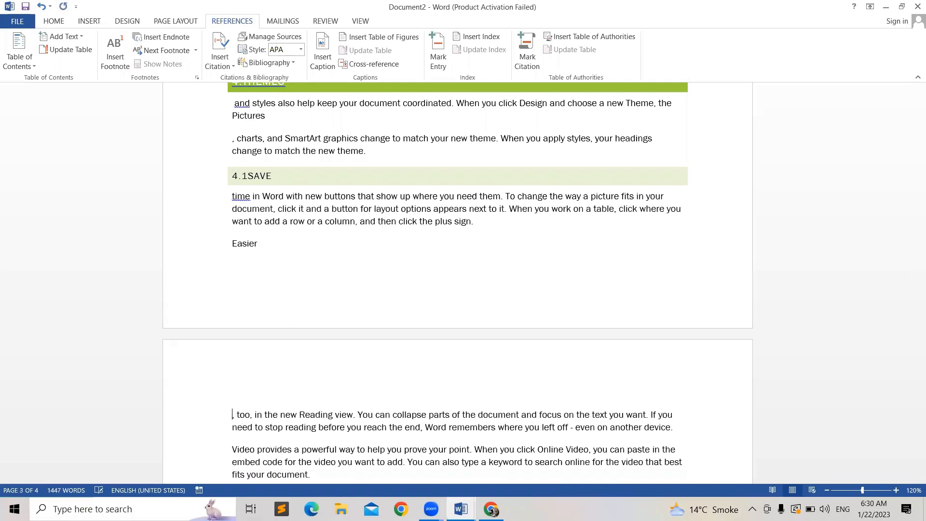
{"action": "left_click", "coordinate": [233, 248]}
{"action": "key", "text": "Return"}
Set "Easier" as a Level 3 table of contents entry with Add Text and number it "4.1.1".
{"action": "left_click_drag", "start_coordinate": [262, 419], "coordinate": [231, 418]}
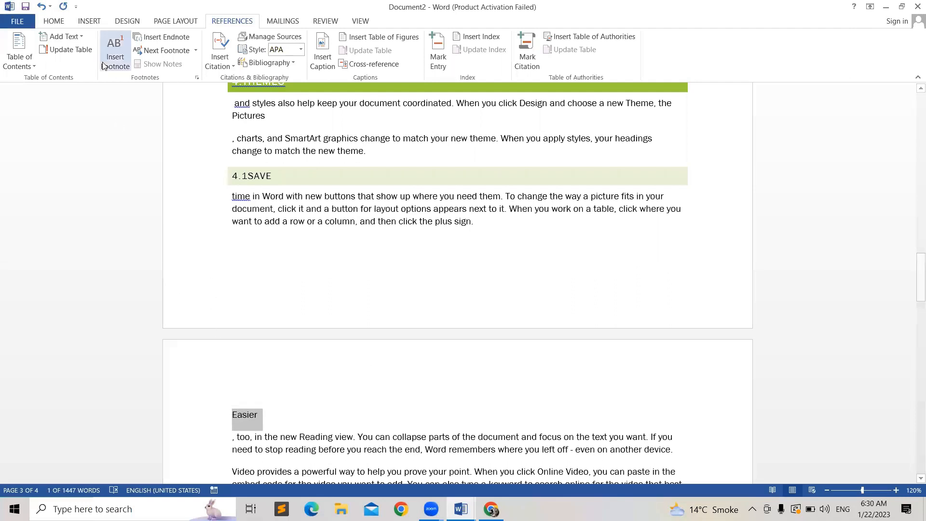
{"action": "left_click", "coordinate": [82, 37]}
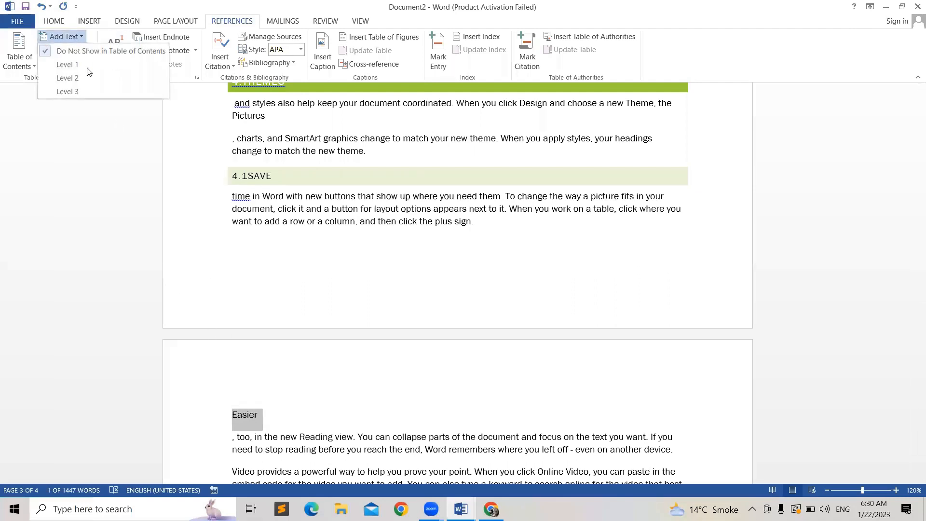
{"action": "left_click", "coordinate": [87, 93]}
{"action": "left_click", "coordinate": [267, 378]}
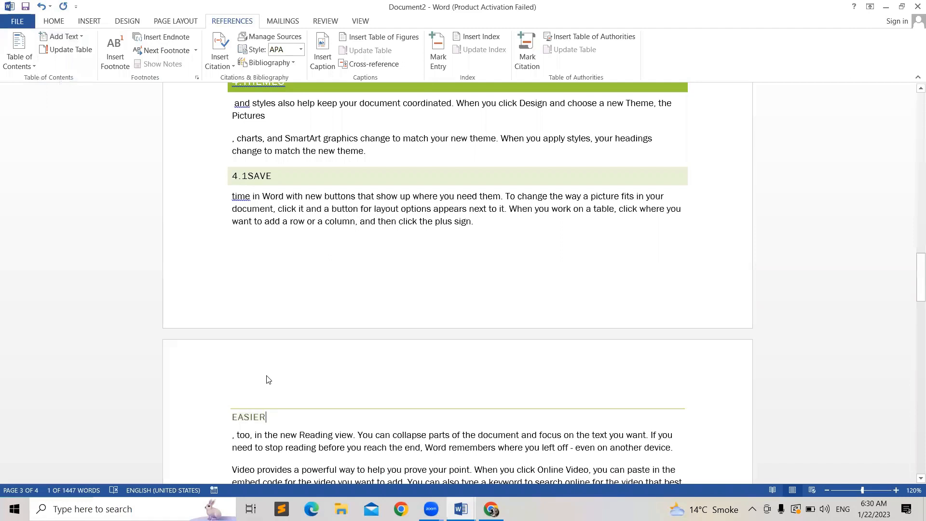
{"action": "left_click", "coordinate": [232, 418]}
{"action": "type", "text": "4.1.1"}
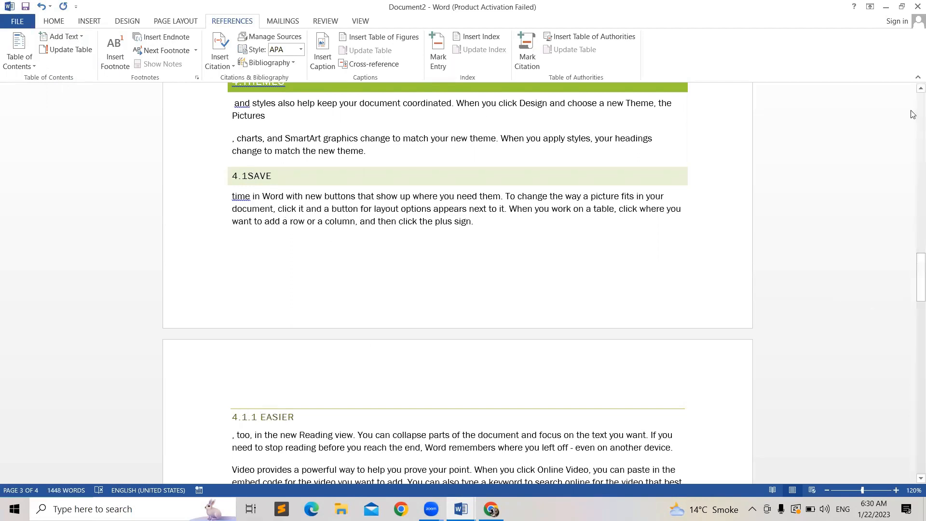
Update the entire table of contents to include the Level 3 heading 4.1.1 Easier.
{"action": "left_click_drag", "start_coordinate": [912, 281], "coordinate": [913, 95]}
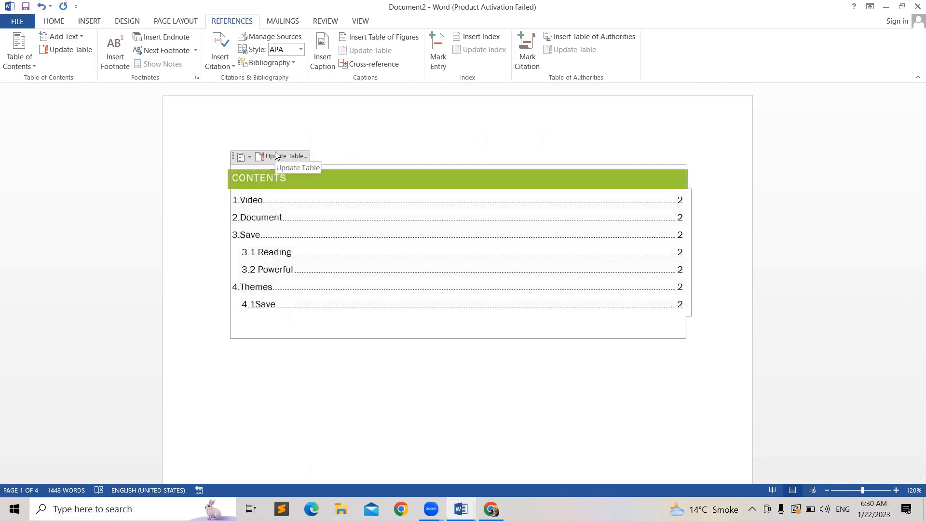
{"action": "left_click", "coordinate": [285, 156]}
{"action": "left_click", "coordinate": [405, 255]}
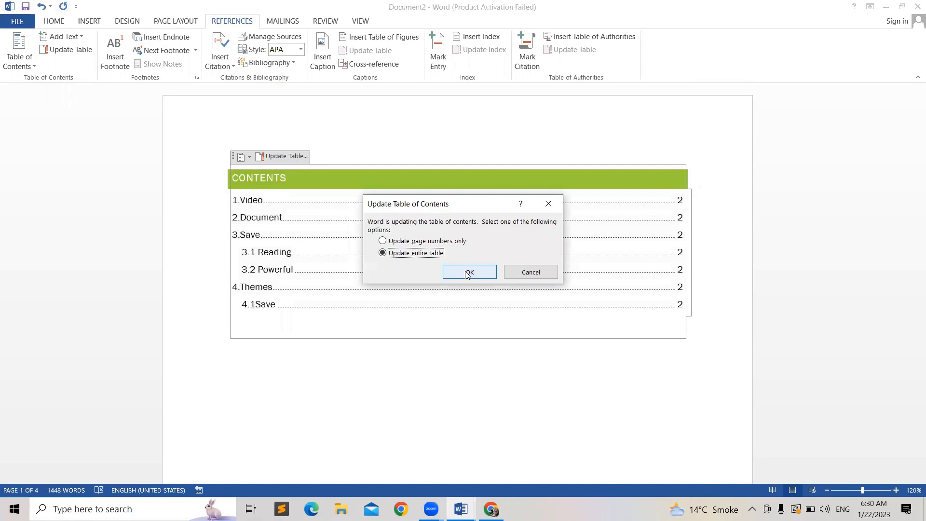
{"action": "left_click", "coordinate": [469, 272]}
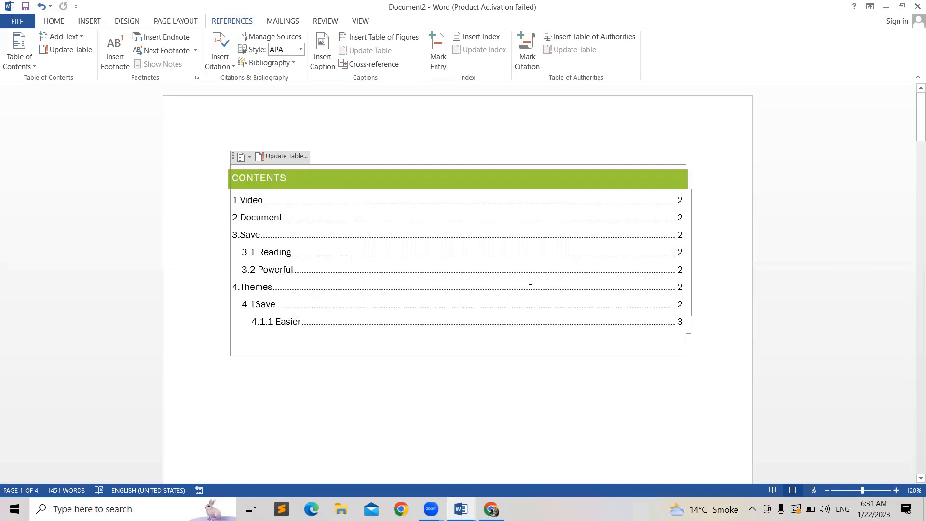
Follow the 4.1.1 Easier entry, break the "Reading is easier" paragraph after "another" and capitalize the split-off word as "Device.".
{"action": "left_click", "coordinate": [287, 324], "text": "ctrl"}
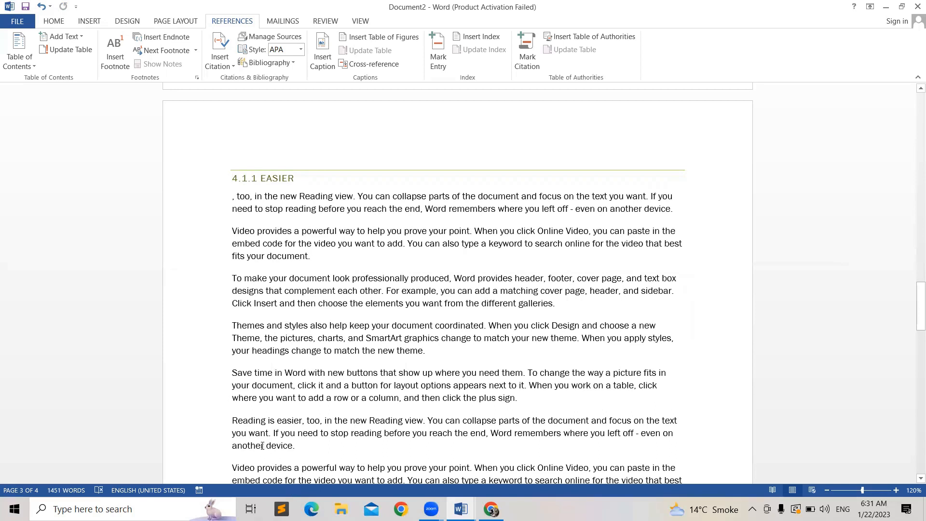
{"action": "left_click", "coordinate": [263, 446]}
{"action": "key", "text": "Return"}
{"action": "scroll", "coordinate": [244, 464], "scroll_direction": "down", "scroll_amount": 1}
{"action": "scroll", "coordinate": [244, 464], "scroll_direction": "down", "scroll_amount": 3}
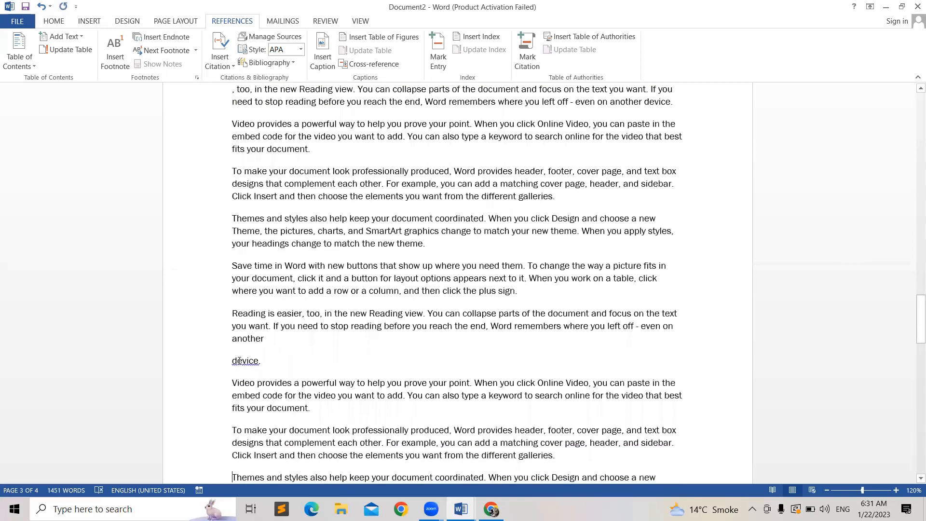
{"action": "left_click", "coordinate": [238, 361]}
{"action": "key", "text": "BackSpace"}
{"action": "type", "text": "D"}
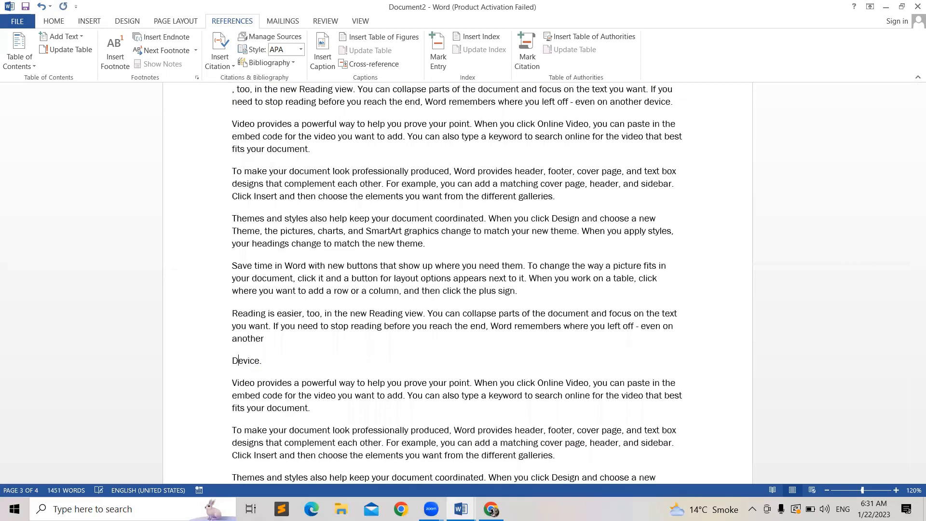
Set the separate "Device." line as a Level 1 table of contents entry with Add Text.
{"action": "triple_click", "coordinate": [248, 361]}
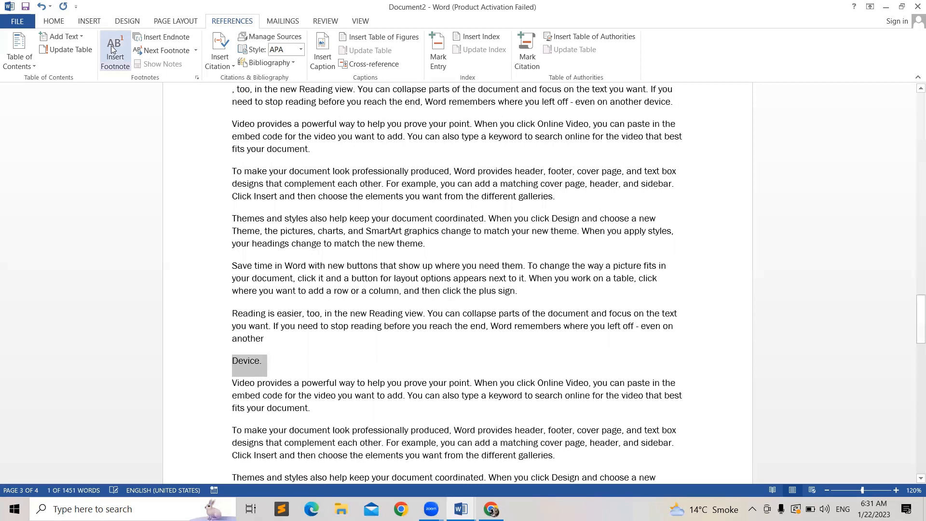
{"action": "left_click", "coordinate": [86, 41]}
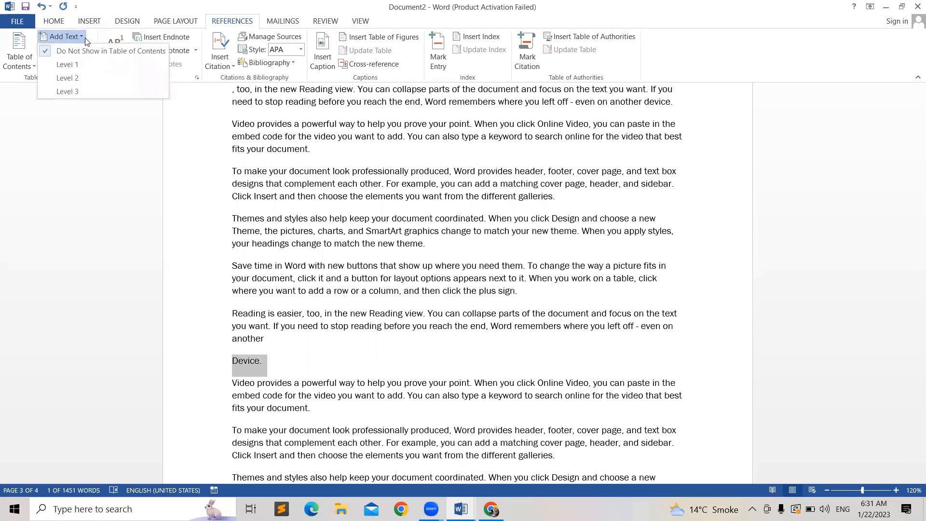
{"action": "left_click", "coordinate": [80, 61]}
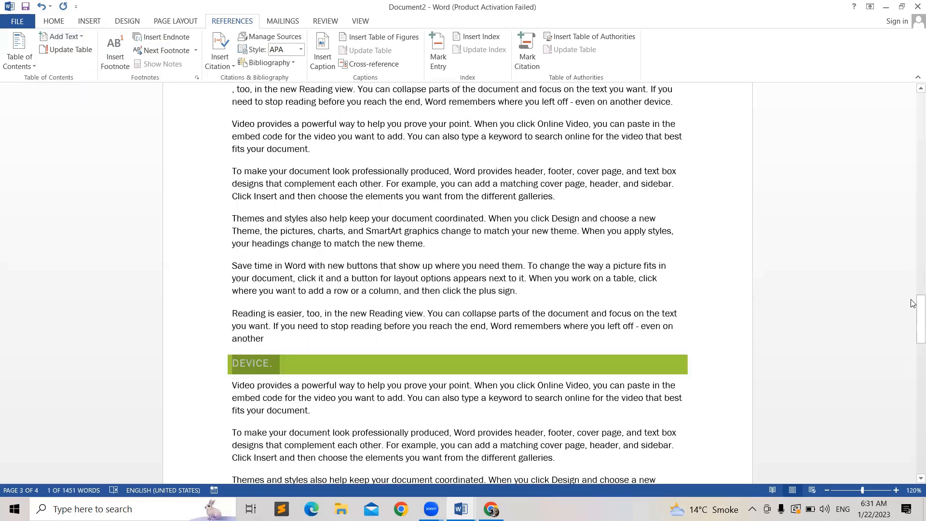
Update the entire table of contents to include the Device heading.
{"action": "left_click_drag", "start_coordinate": [914, 304], "coordinate": [913, 107]}
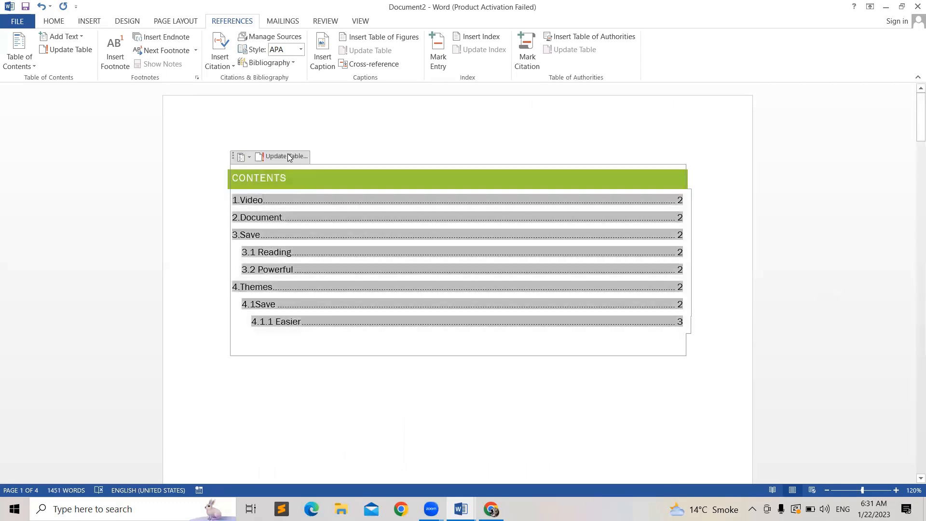
{"action": "left_click", "coordinate": [288, 156]}
{"action": "left_click", "coordinate": [401, 255]}
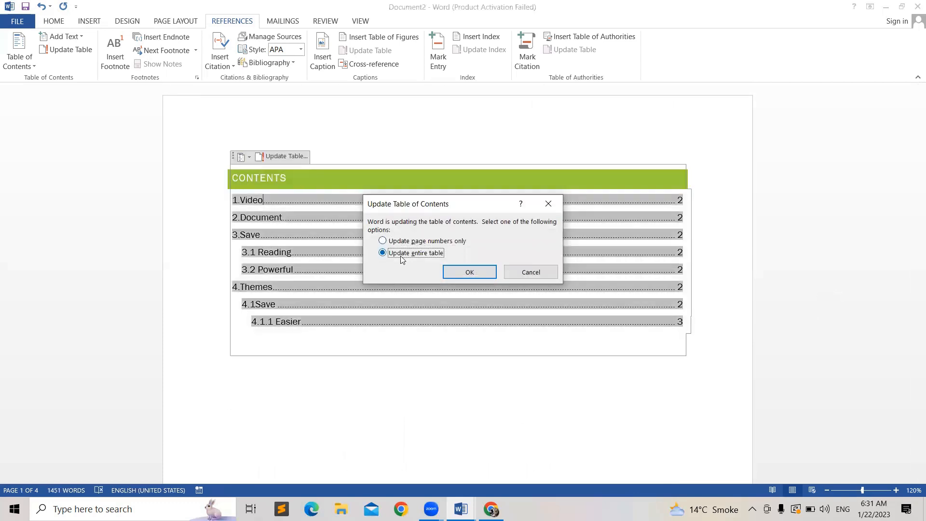
{"action": "left_click", "coordinate": [463, 272]}
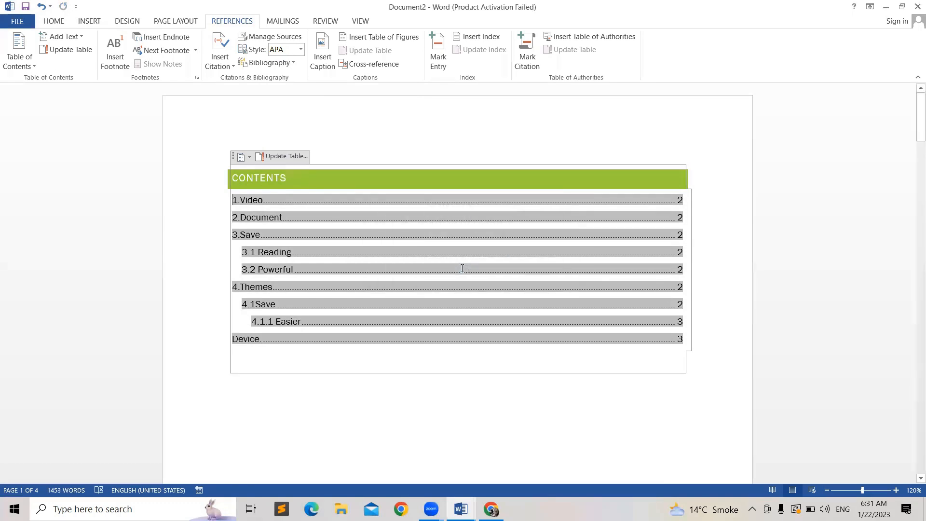
{"action": "left_click", "coordinate": [558, 374]}
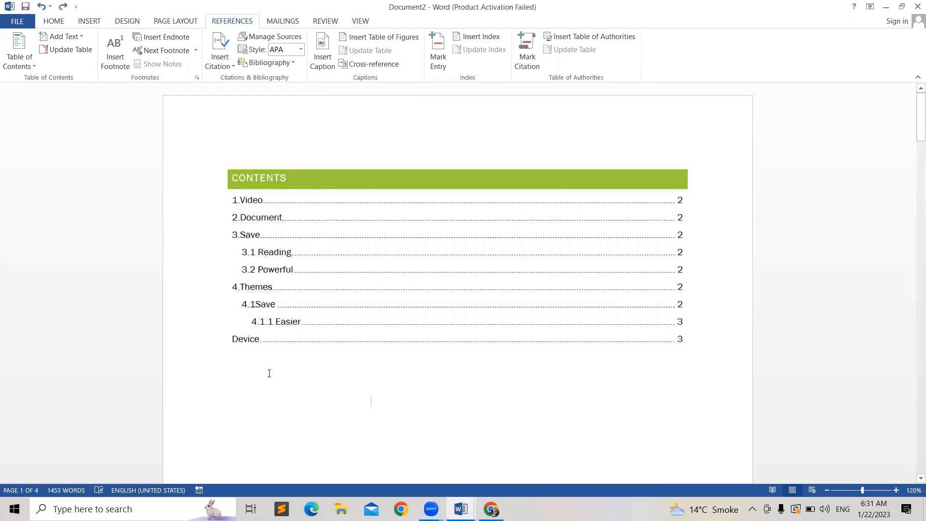
Follow the Device entry to its heading and number the heading "5.".
{"action": "left_click", "coordinate": [246, 340], "text": "ctrl"}
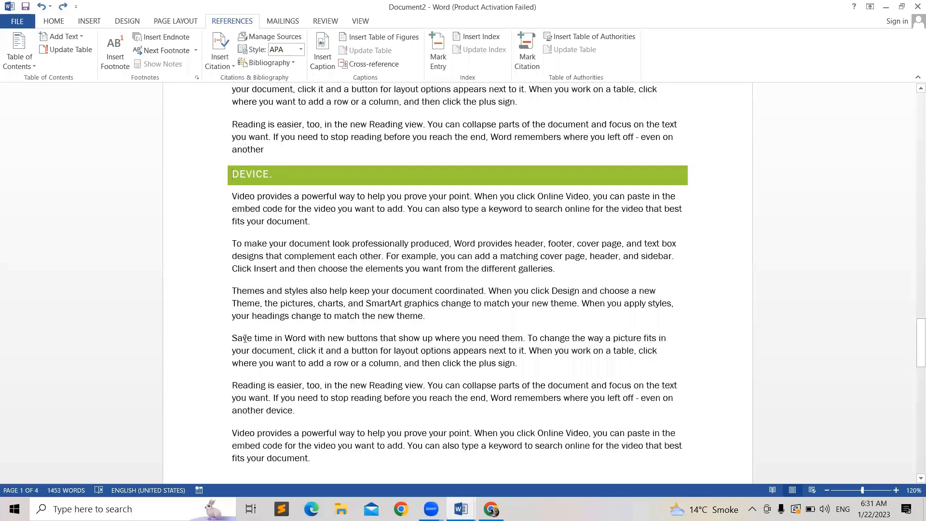
{"action": "type", "text": "5."}
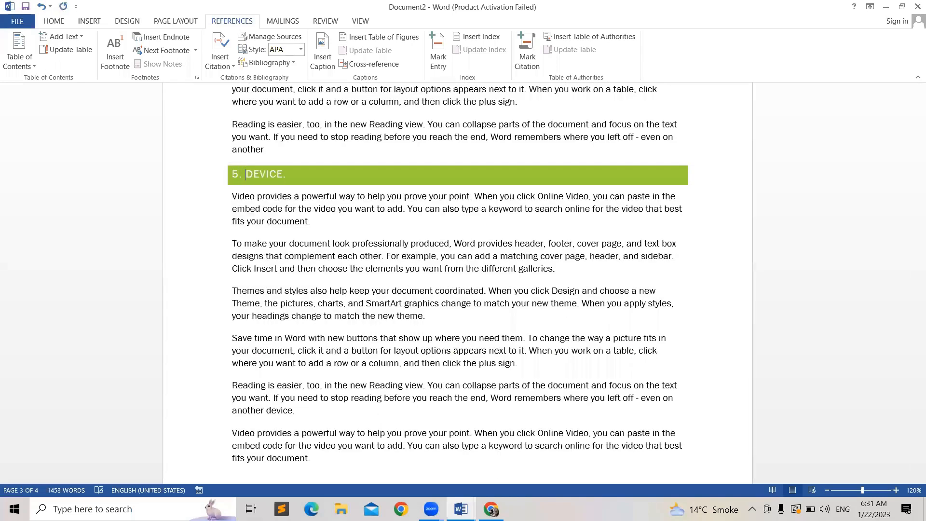
Update the entire table of contents to pick up the number added to the Device heading.
{"action": "left_click_drag", "start_coordinate": [921, 342], "coordinate": [920, 112]}
{"action": "left_click", "coordinate": [287, 178]}
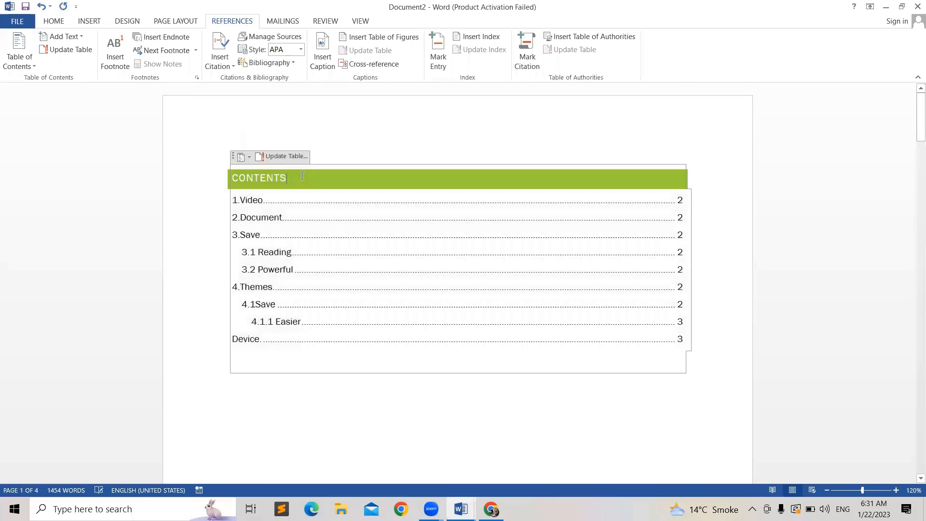
{"action": "left_click", "coordinate": [285, 156]}
{"action": "left_click", "coordinate": [417, 253]}
{"action": "left_click", "coordinate": [468, 272]}
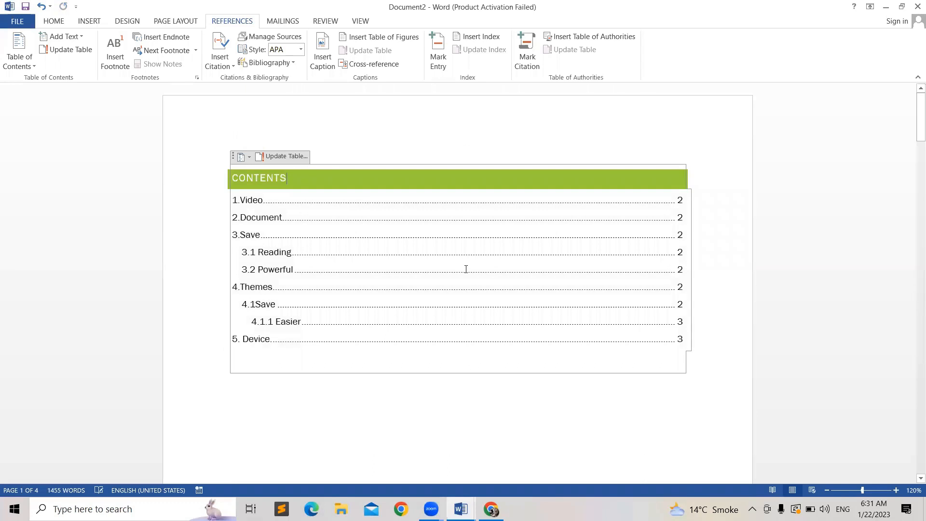
{"action": "left_click", "coordinate": [359, 401]}
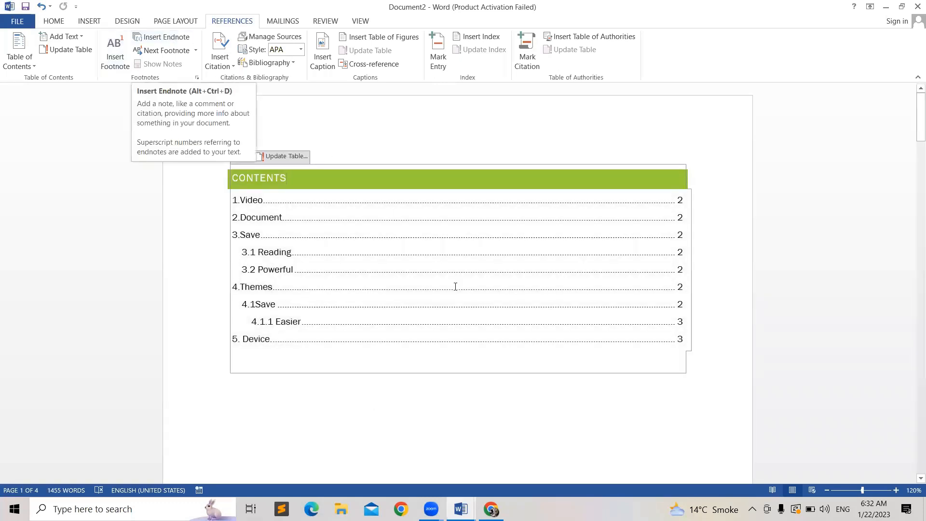
Switch to Chrome and examine the sample table of contents in the Google image results.
{"action": "mouse_move", "coordinate": [492, 510]}
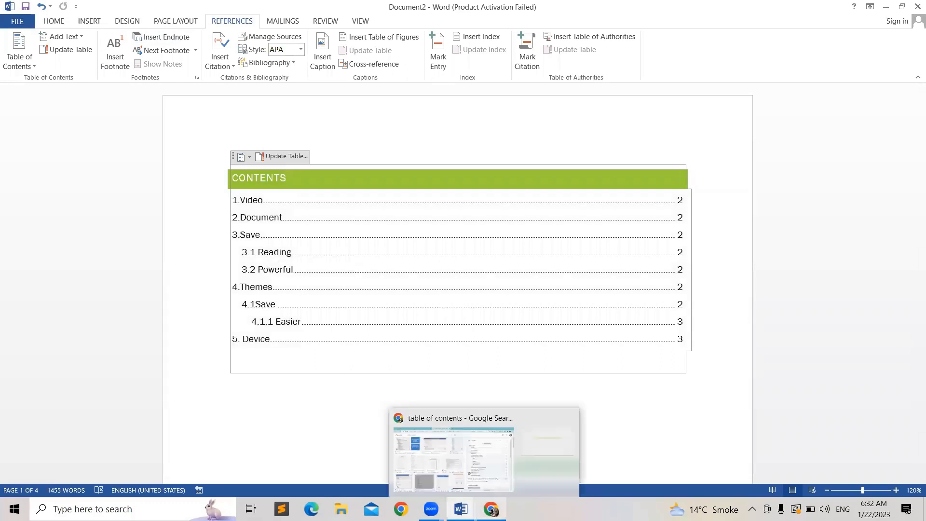
{"action": "left_click", "coordinate": [481, 456]}
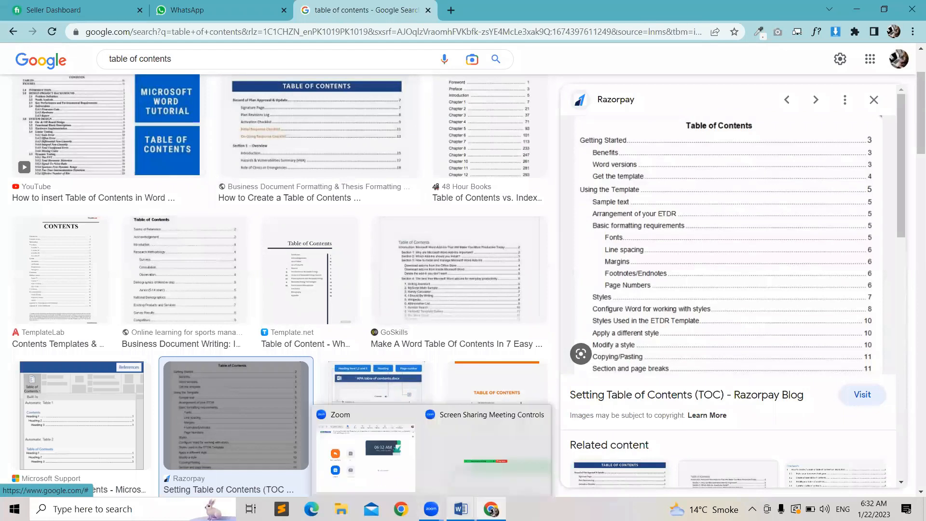
{"action": "mouse_move", "coordinate": [461, 508]}
{"action": "mouse_move", "coordinate": [431, 509]}
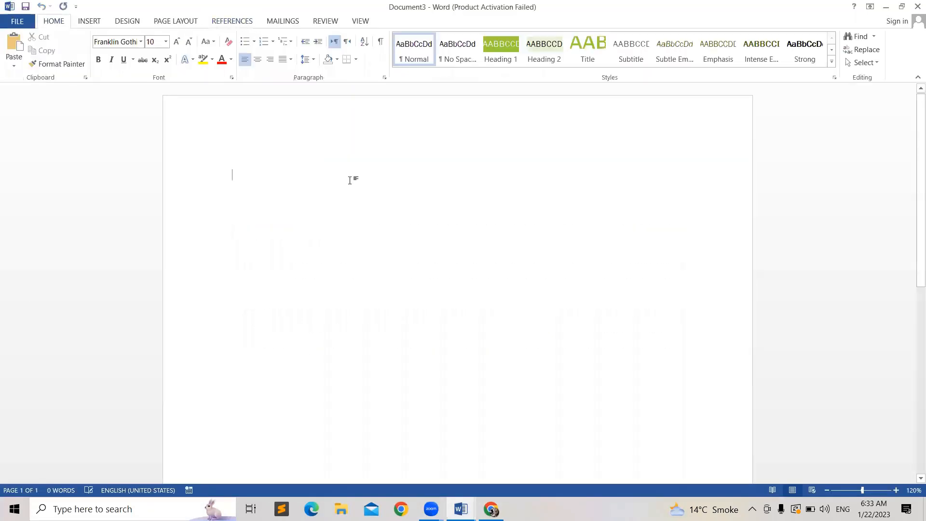
Fill the new blank Word document with sample paragraphs using =rand().
{"action": "left_click", "coordinate": [223, 21]}
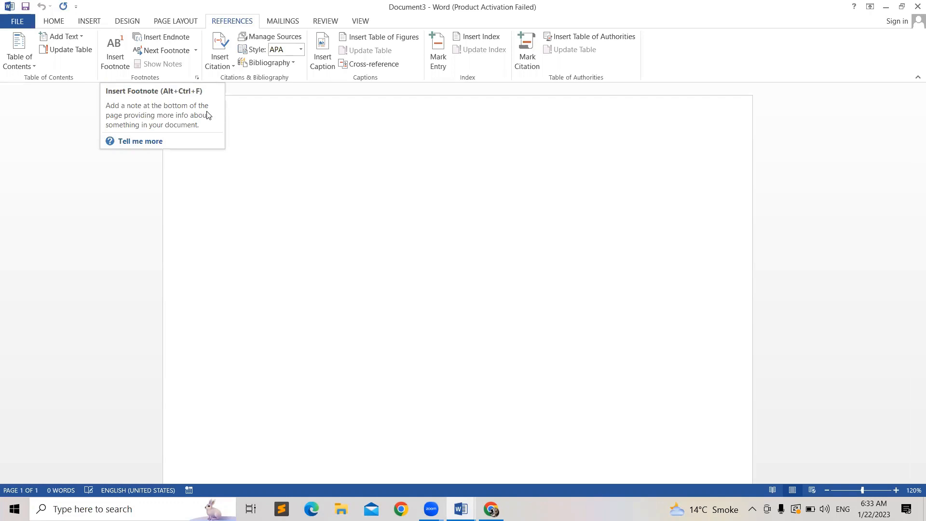
{"action": "type", "text": "=rand()"}
{"action": "key", "text": "Return"}
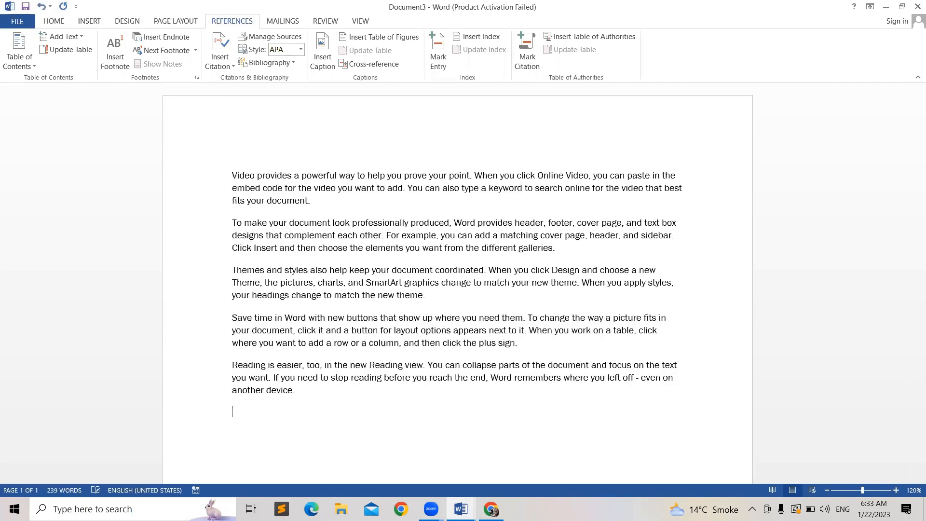
Add a footnote to the word "document" ending the first paragraph, reading "This is about MS word home tab".
{"action": "left_click", "coordinate": [309, 201]}
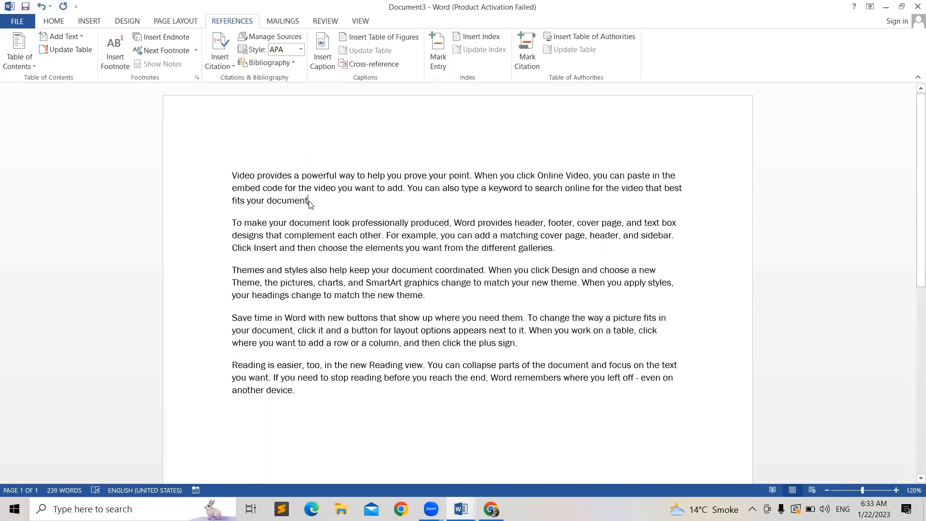
{"action": "left_click_drag", "start_coordinate": [307, 200], "coordinate": [268, 207]}
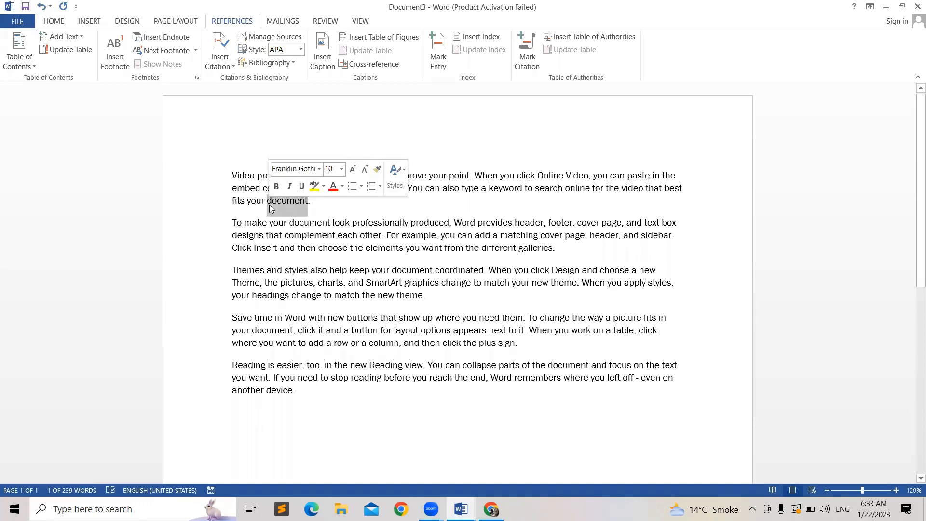
{"action": "left_click", "coordinate": [121, 69]}
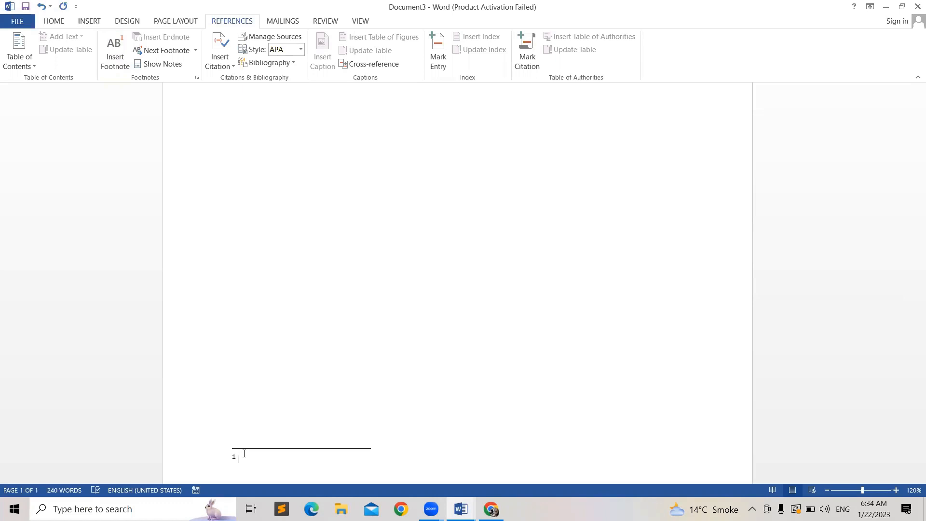
{"action": "type", "text": "This is about MSword home tab"}
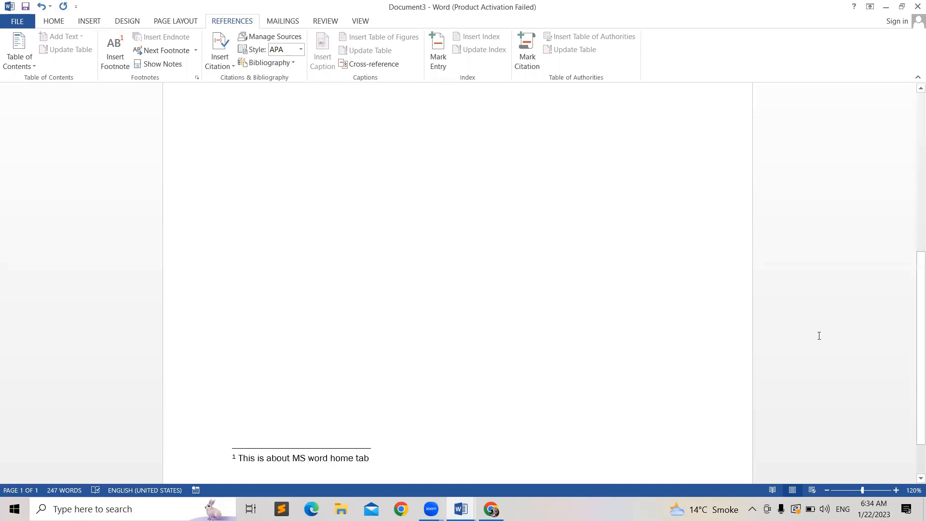
{"action": "left_click_drag", "start_coordinate": [913, 300], "coordinate": [913, 181]}
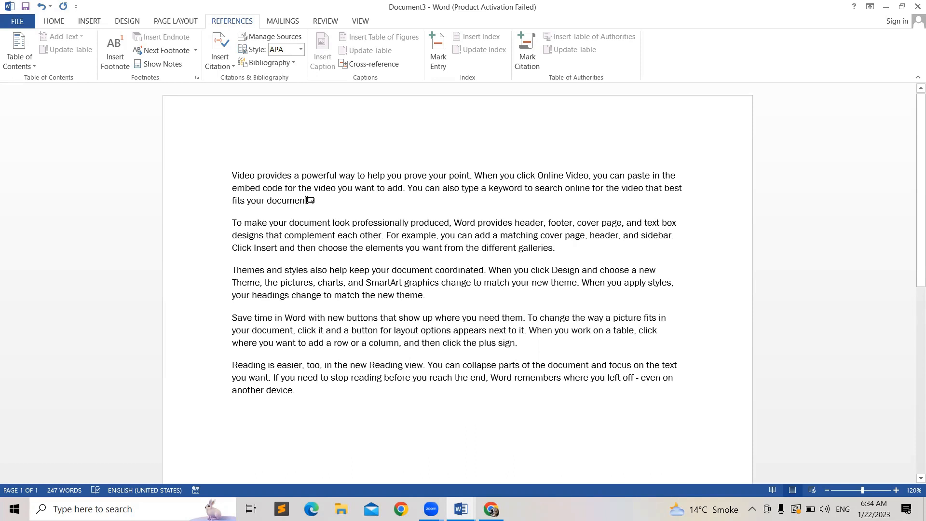
{"action": "mouse_move", "coordinate": [309, 200]}
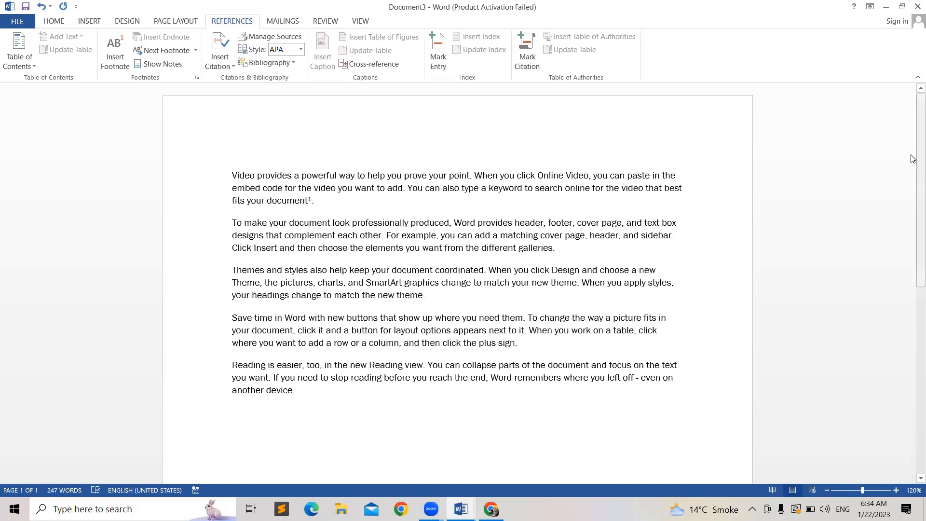
Add a footnote to the word "Themes" starting the third paragraph, reading "This is attractive theme".
{"action": "mouse_move", "coordinate": [914, 164]}
{"action": "left_mouse_down"}
{"action": "mouse_move", "coordinate": [912, 356]}
{"action": "mouse_move", "coordinate": [912, 174]}
{"action": "left_mouse_up"}
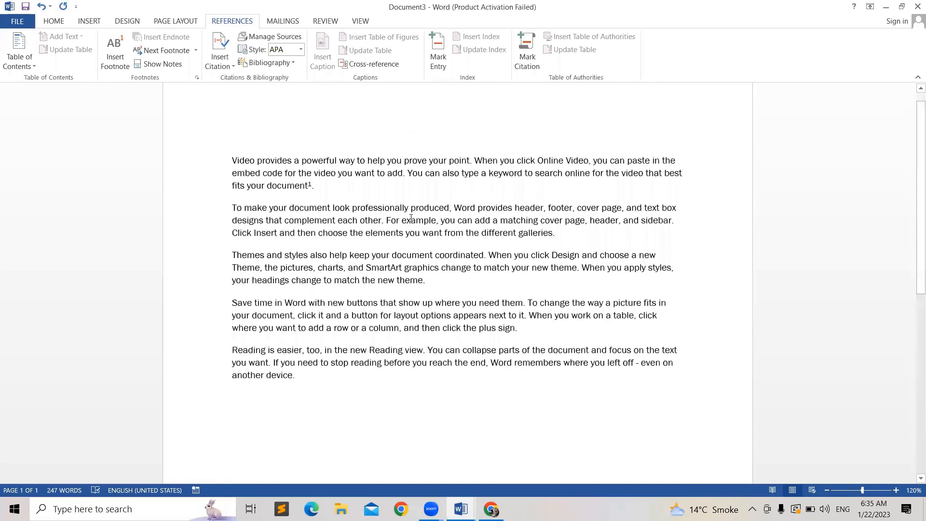
{"action": "double_click", "coordinate": [262, 256]}
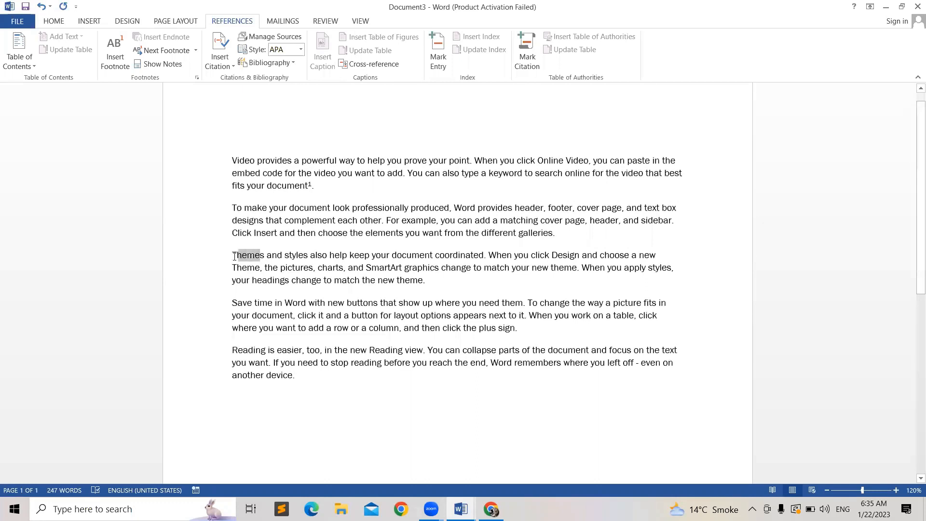
{"action": "left_click", "coordinate": [265, 255]}
{"action": "left_click_drag", "start_coordinate": [264, 255], "coordinate": [233, 255]}
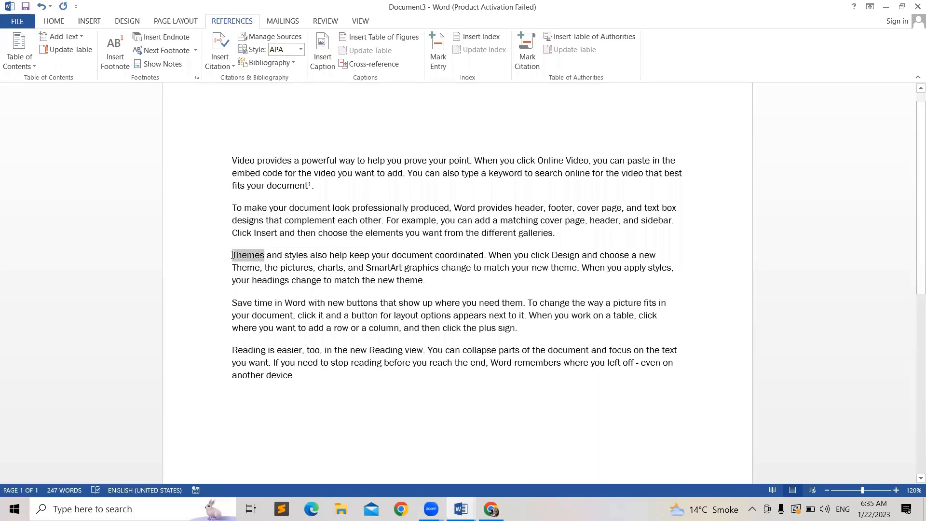
{"action": "left_click", "coordinate": [115, 69]}
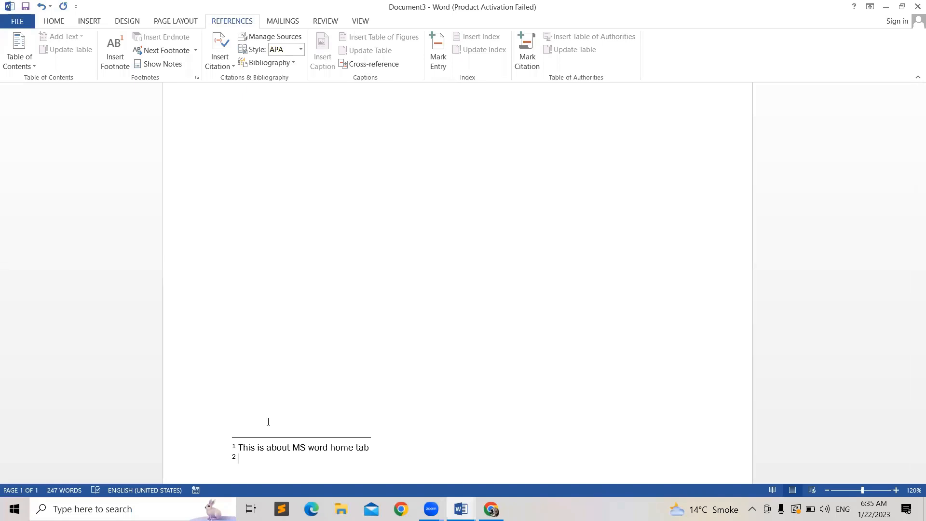
{"action": "type", "text": "t"}
{"action": "key", "text": "BackSpace"}
{"action": "type", "text": "This is attarctive theme"}
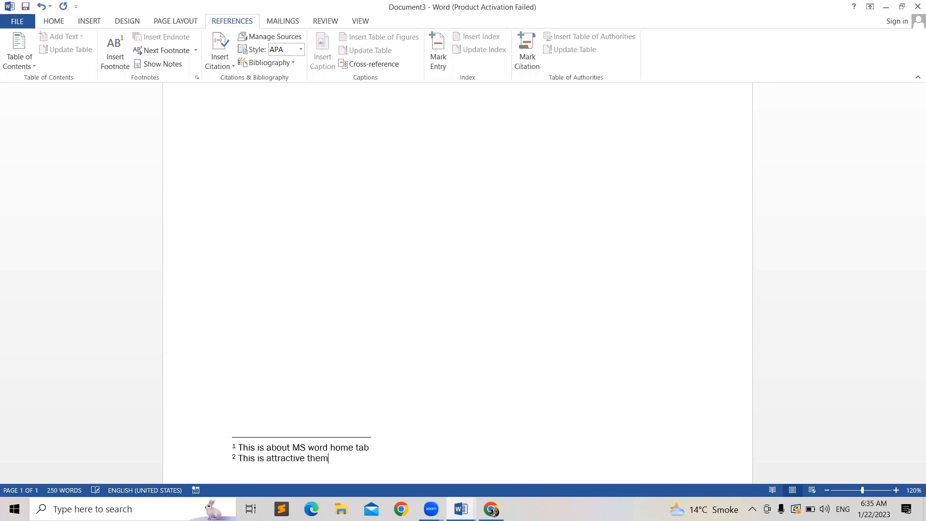
{"action": "left_click", "coordinate": [397, 398]}
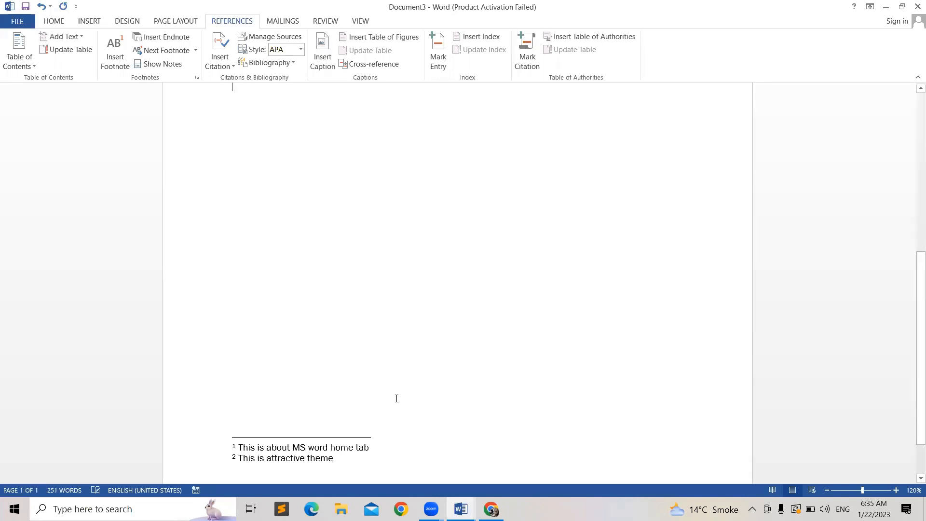
Add a footnote to the word "Save" starting the fourth paragraph, reading "This is very important".
{"action": "left_click_drag", "start_coordinate": [911, 324], "coordinate": [913, 153]}
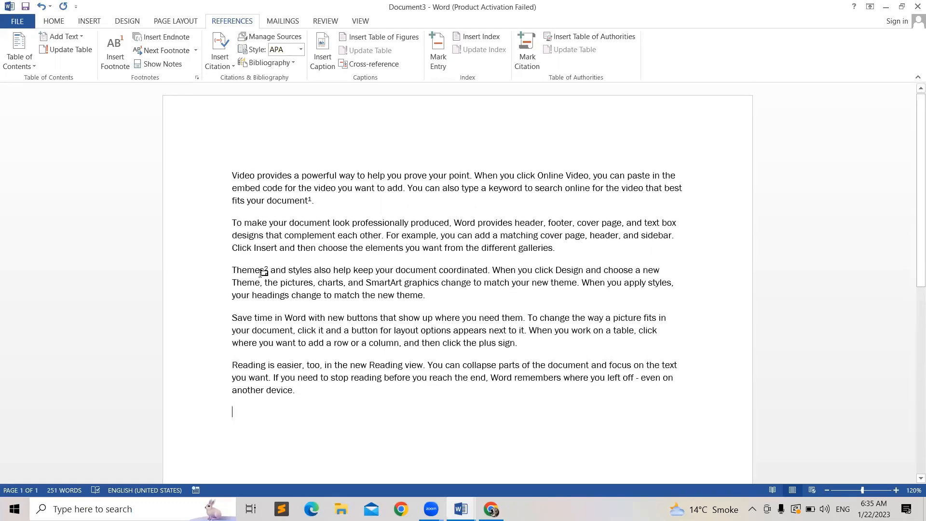
{"action": "mouse_move", "coordinate": [262, 270]}
{"action": "left_click_drag", "start_coordinate": [253, 320], "coordinate": [231, 319]}
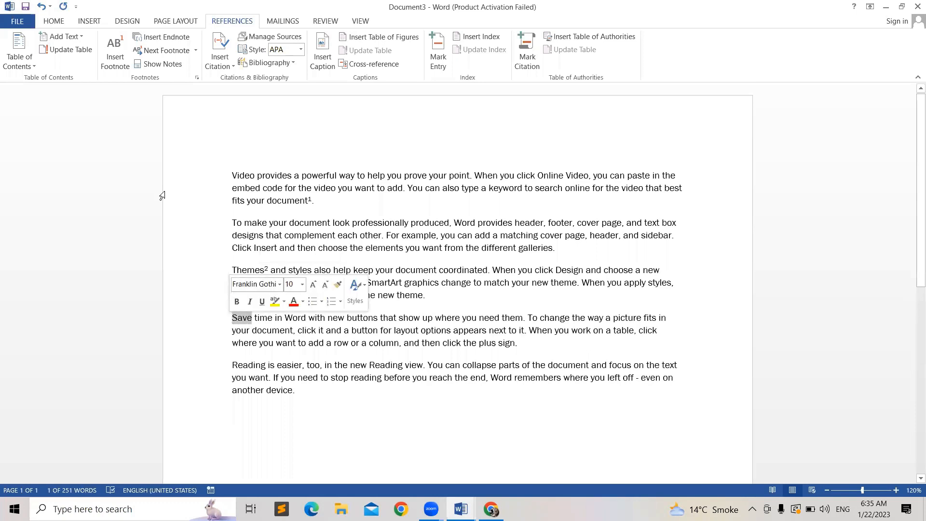
{"action": "left_click", "coordinate": [116, 56]}
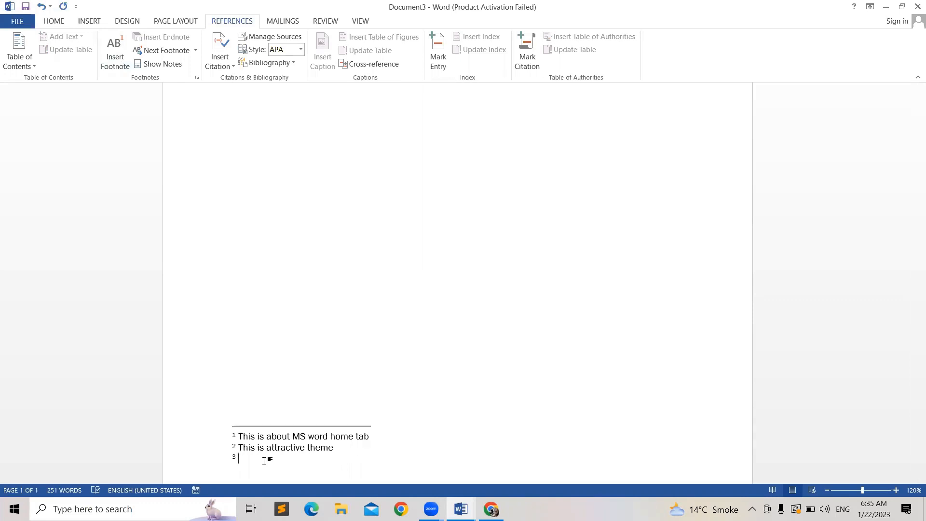
{"action": "type", "text": "This is very important"}
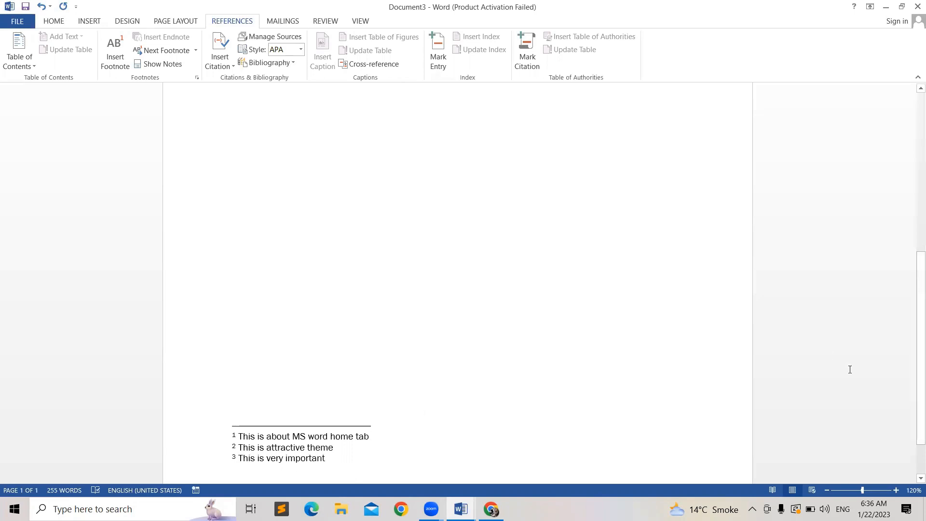
{"action": "scroll", "coordinate": [913, 366], "scroll_direction": "up", "scroll_amount": 4}
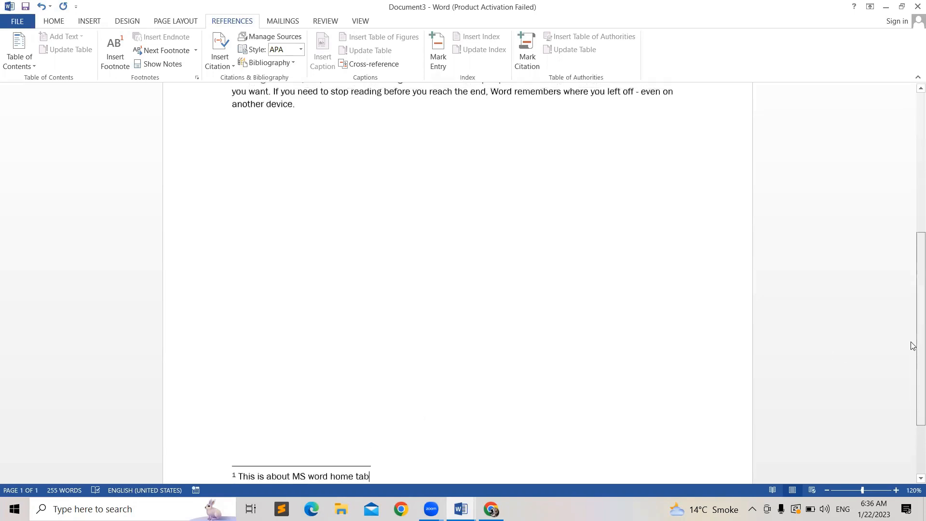
{"action": "scroll", "coordinate": [910, 381], "scroll_direction": "down", "scroll_amount": 5}
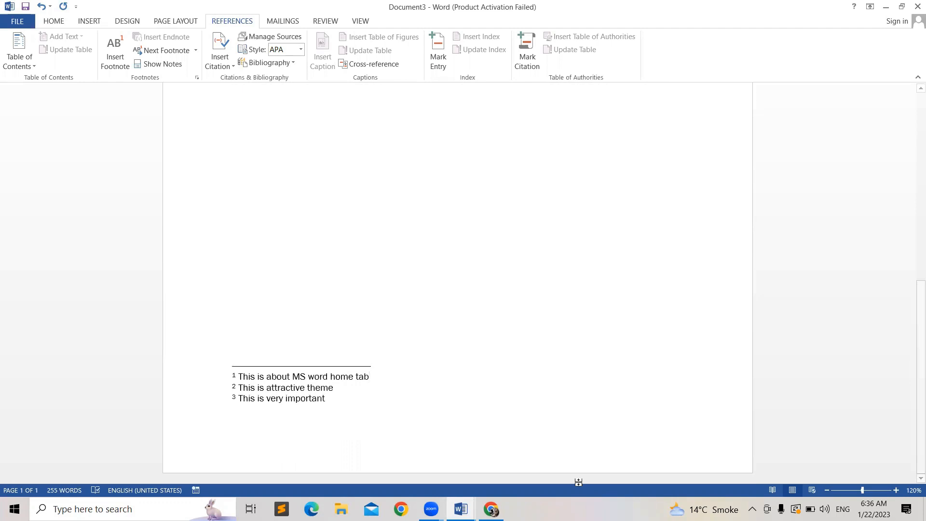
{"action": "left_click", "coordinate": [578, 482]}
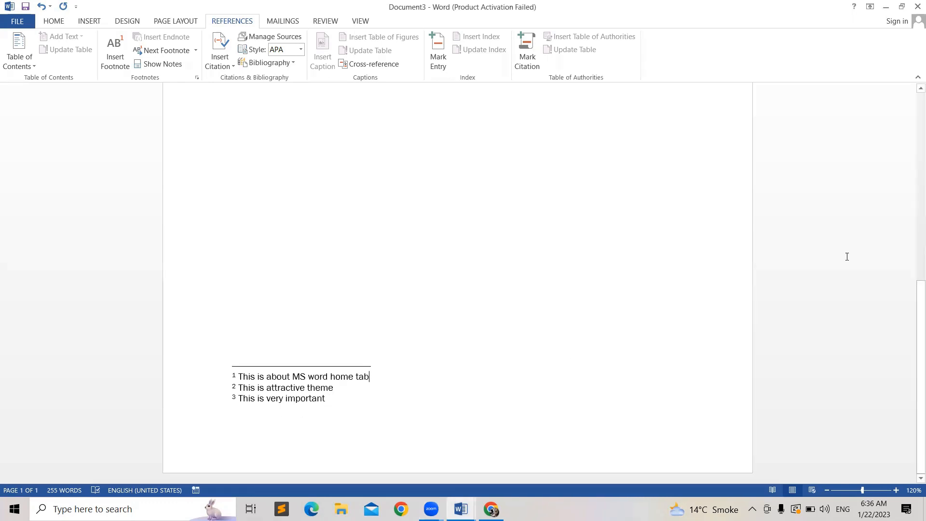
Insert a blank page after the last paragraph of the body text.
{"action": "left_click_drag", "start_coordinate": [911, 330], "coordinate": [913, 96]}
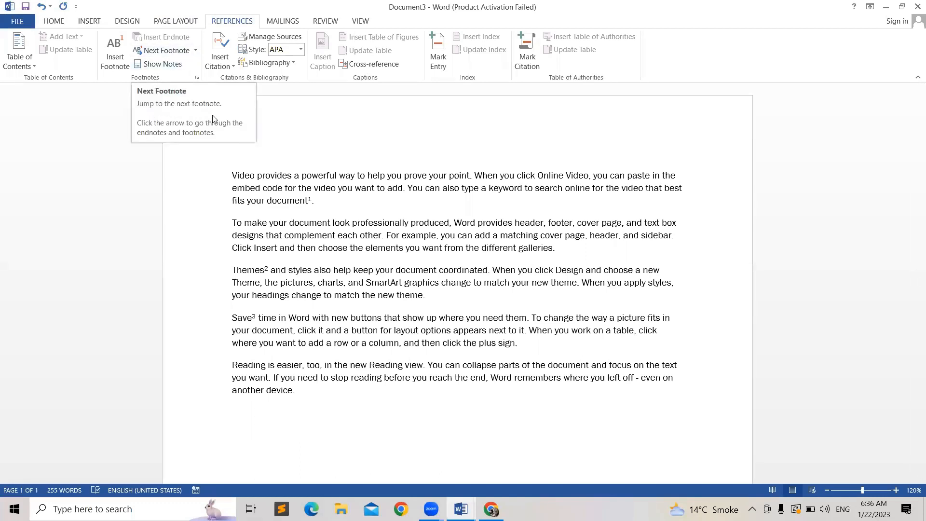
{"action": "left_click", "coordinate": [335, 246]}
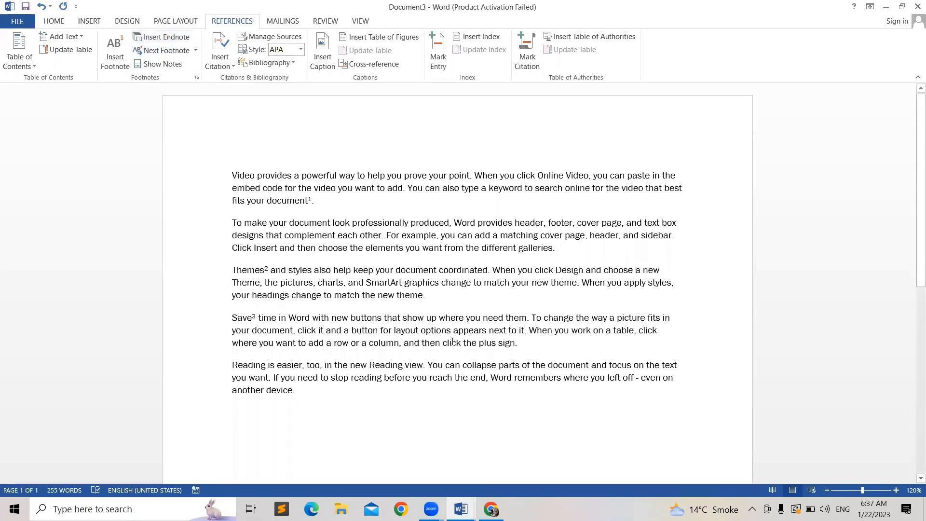
{"action": "left_click_drag", "start_coordinate": [913, 150], "coordinate": [913, 307]}
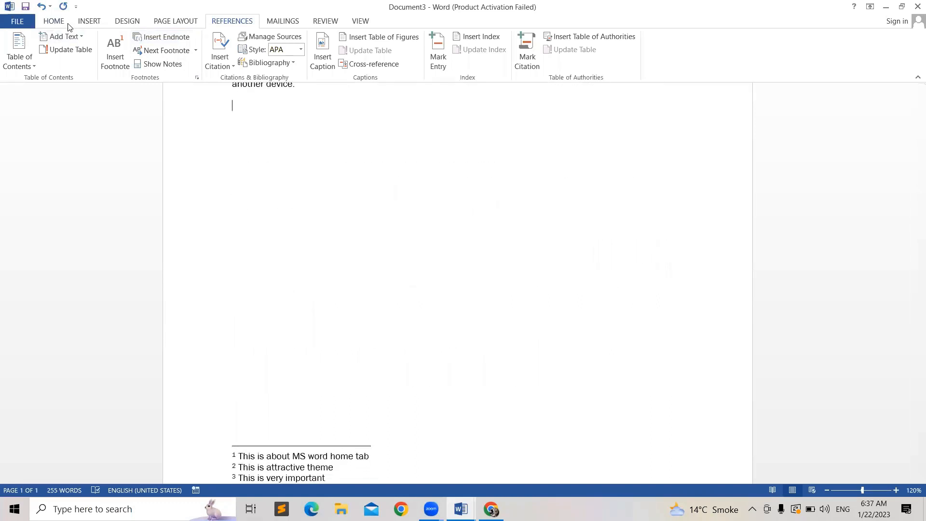
{"action": "left_click", "coordinate": [99, 20]}
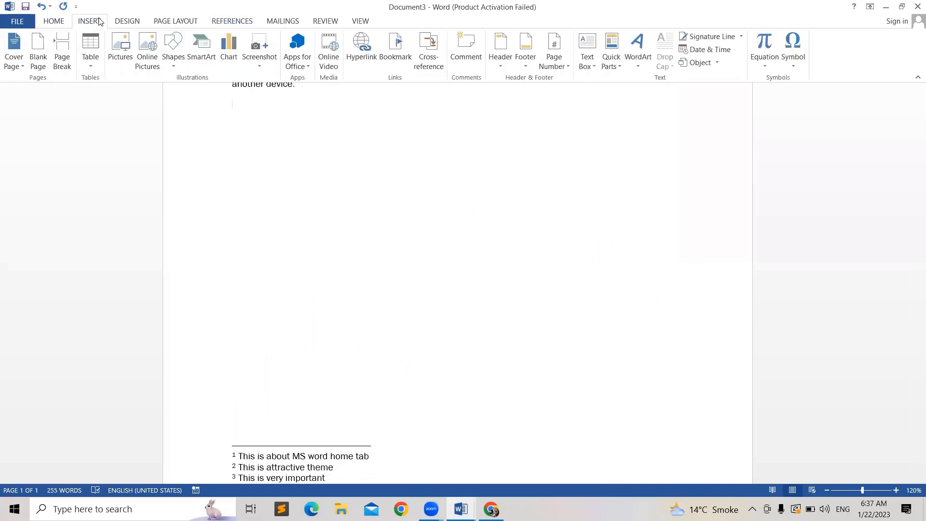
{"action": "left_click", "coordinate": [41, 69]}
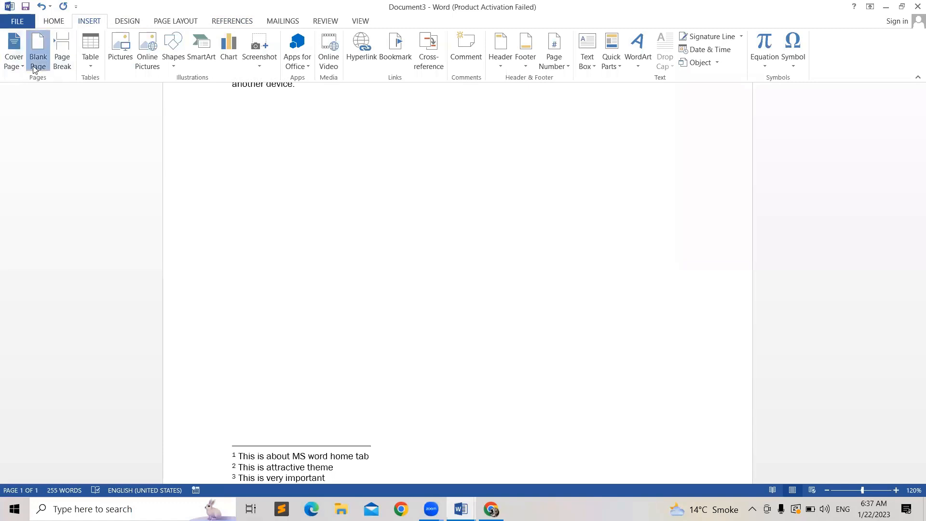
{"action": "left_click", "coordinate": [41, 68]}
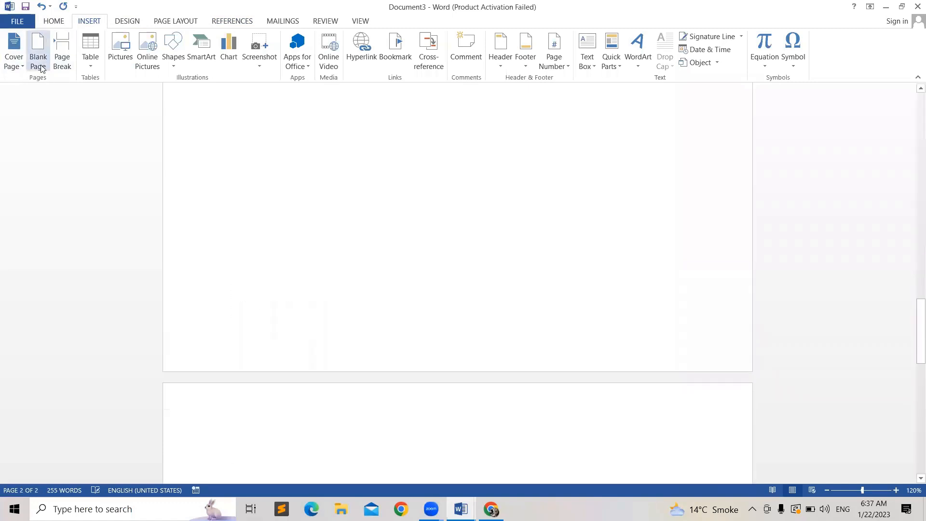
Fill the second page with sample paragraphs using =rand().
{"action": "left_click_drag", "start_coordinate": [913, 300], "coordinate": [912, 226]}
{"action": "left_click", "coordinate": [234, 261]}
{"action": "type", "text": "=rand()"}
{"action": "key", "text": "Return"}
Fill the blank third page with sample paragraphs using =rand().
{"action": "left_click_drag", "start_coordinate": [913, 241], "coordinate": [913, 332]}
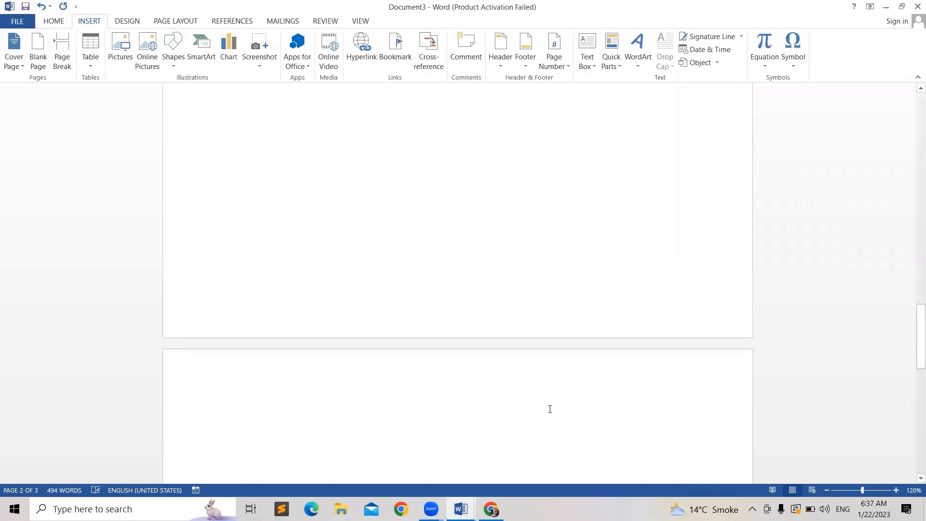
{"action": "left_click", "coordinate": [550, 409]}
{"action": "type", "text": "=ran"}
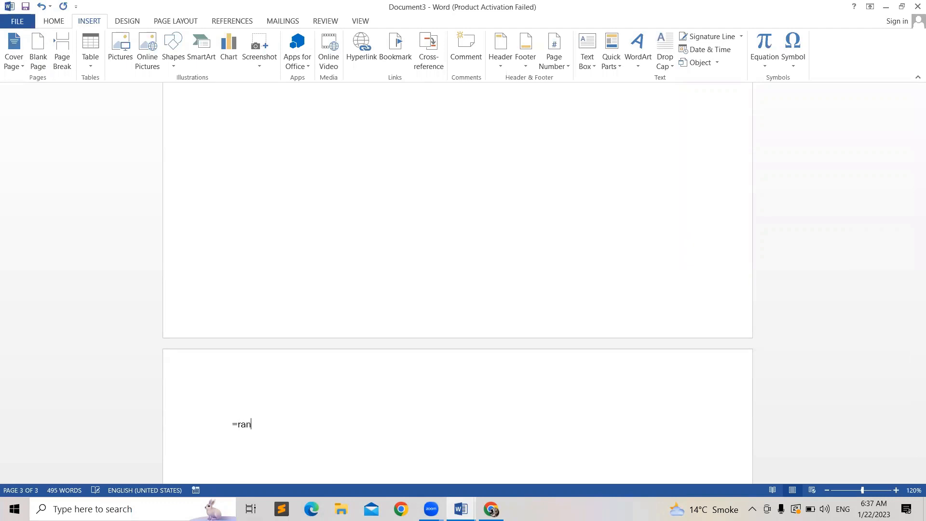
{"action": "type", "text": "d()"}
{"action": "key", "text": "Return"}
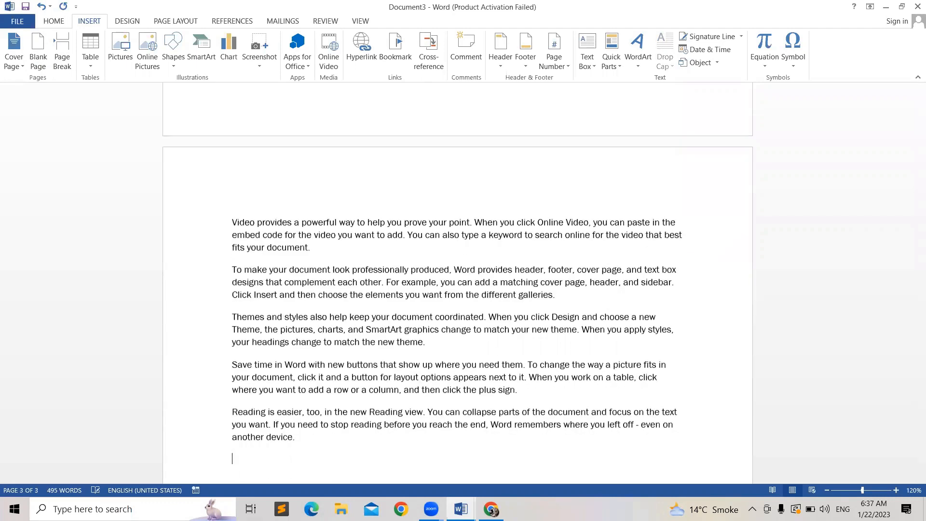
Insert an endnote at the word "Reading" that starts the last paragraph on page two.
{"action": "left_click_drag", "start_coordinate": [913, 369], "coordinate": [913, 271]}
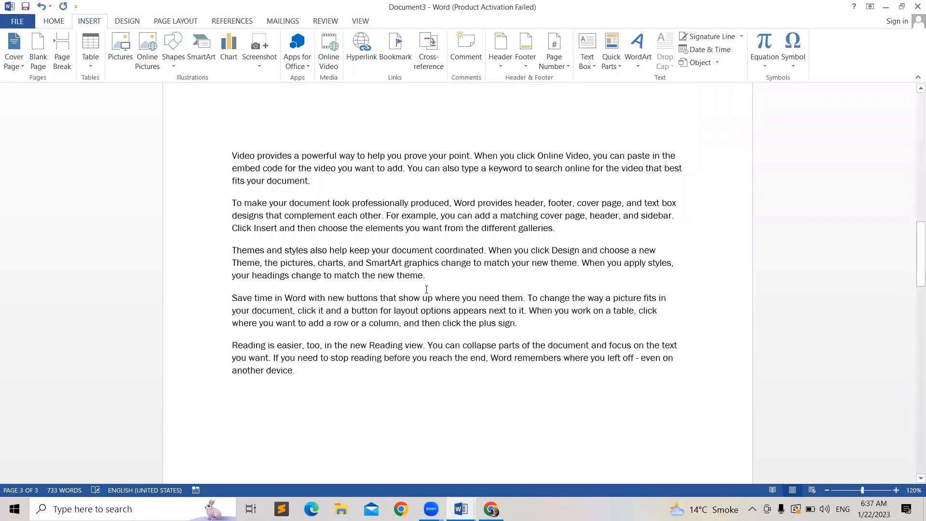
{"action": "left_click", "coordinate": [269, 346]}
{"action": "key", "text": "Return"}
{"action": "key", "text": "BackSpace"}
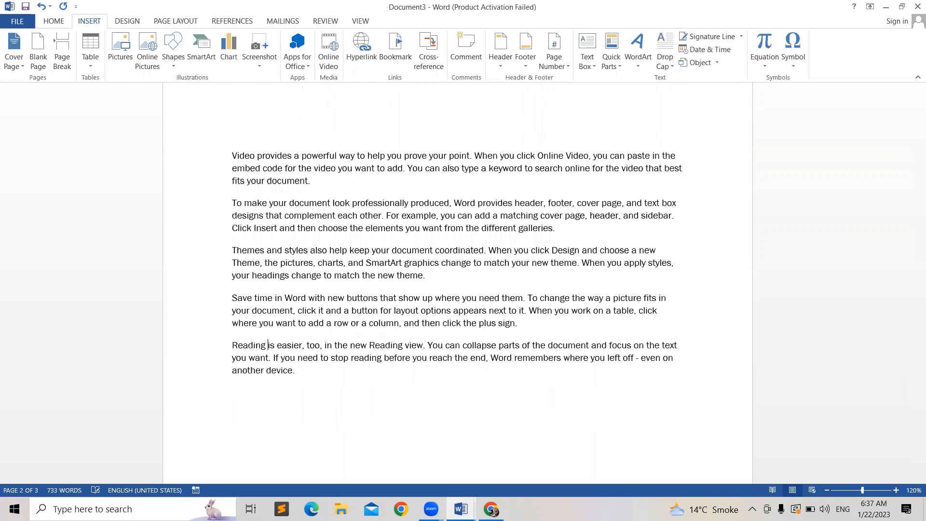
{"action": "left_click_drag", "start_coordinate": [266, 345], "coordinate": [233, 342]}
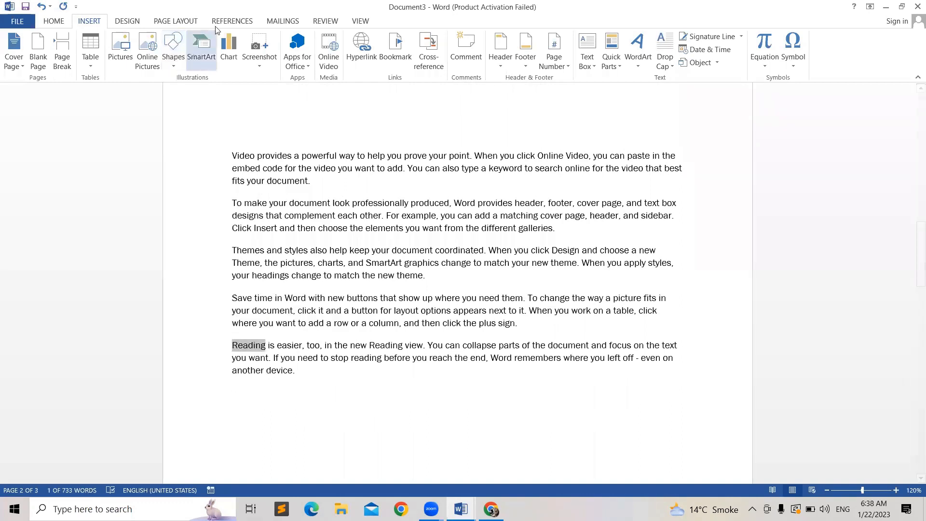
{"action": "left_click", "coordinate": [232, 22]}
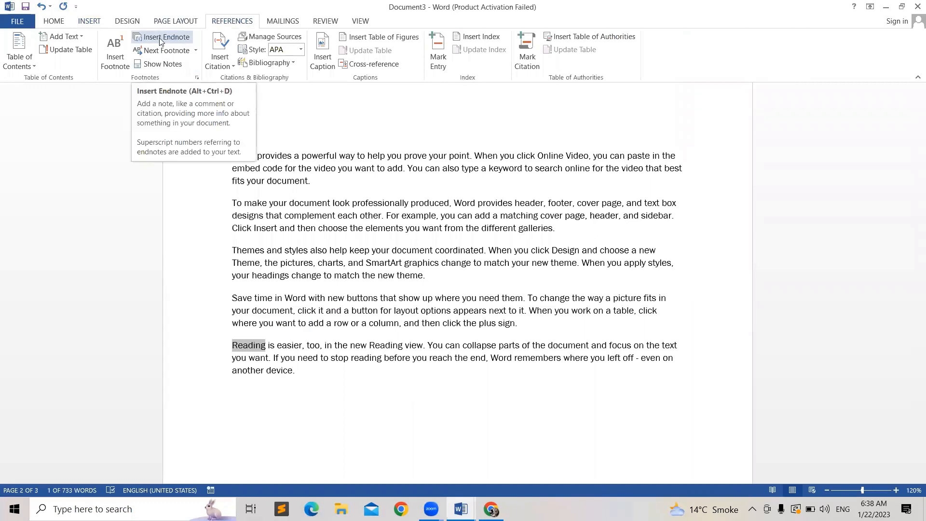
{"action": "left_click", "coordinate": [160, 40]}
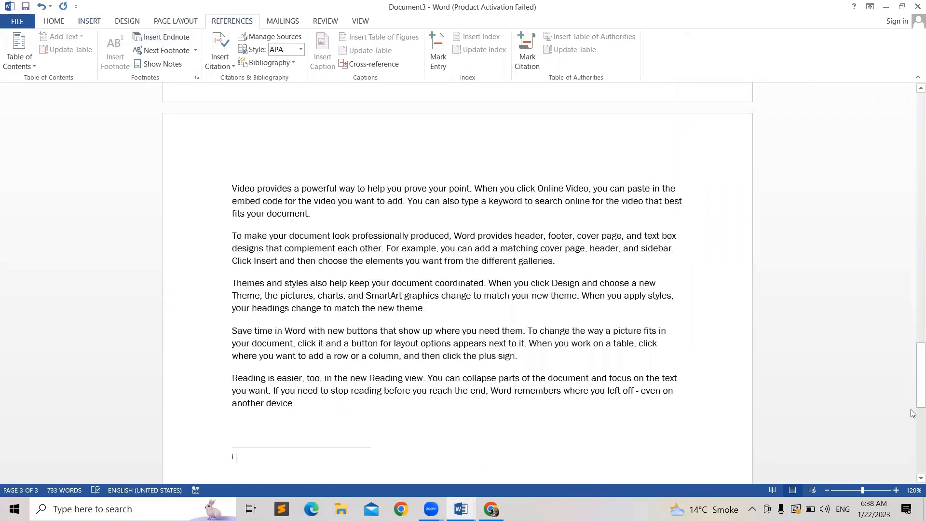
Zoom the document to 190% and write the "Reading" endnote's text as "This is very imp".
{"action": "mouse_move", "coordinate": [916, 386]}
{"action": "left_mouse_down"}
{"action": "mouse_move", "coordinate": [913, 463]}
{"action": "mouse_move", "coordinate": [913, 381]}
{"action": "left_mouse_up"}
{"action": "left_click_drag", "start_coordinate": [913, 301], "coordinate": [913, 372]}
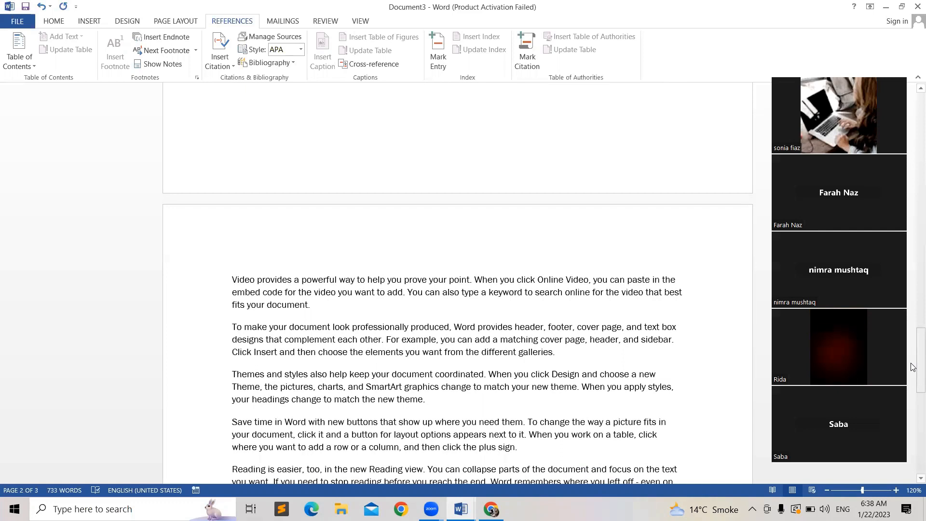
{"action": "scroll", "coordinate": [913, 380], "scroll_direction": "down", "scroll_amount": 2}
{"action": "scroll", "coordinate": [911, 424], "scroll_direction": "down", "scroll_amount": 8}
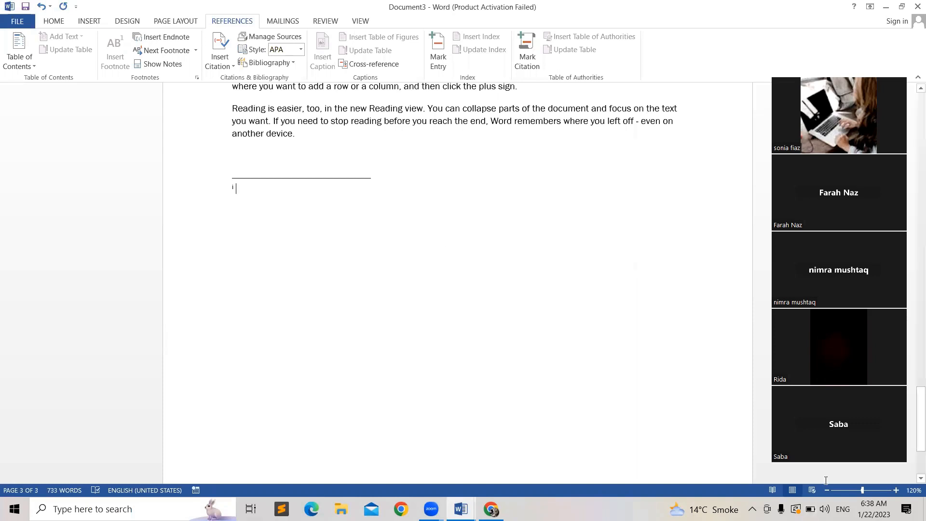
{"action": "left_click", "coordinate": [895, 489]}
{"action": "left_click", "coordinate": [895, 489]}
{"action": "left_click", "coordinate": [895, 489]}
{"action": "left_click", "coordinate": [896, 489]}
{"action": "left_click", "coordinate": [895, 489]}
{"action": "left_click", "coordinate": [896, 489]}
{"action": "left_click", "coordinate": [895, 489]}
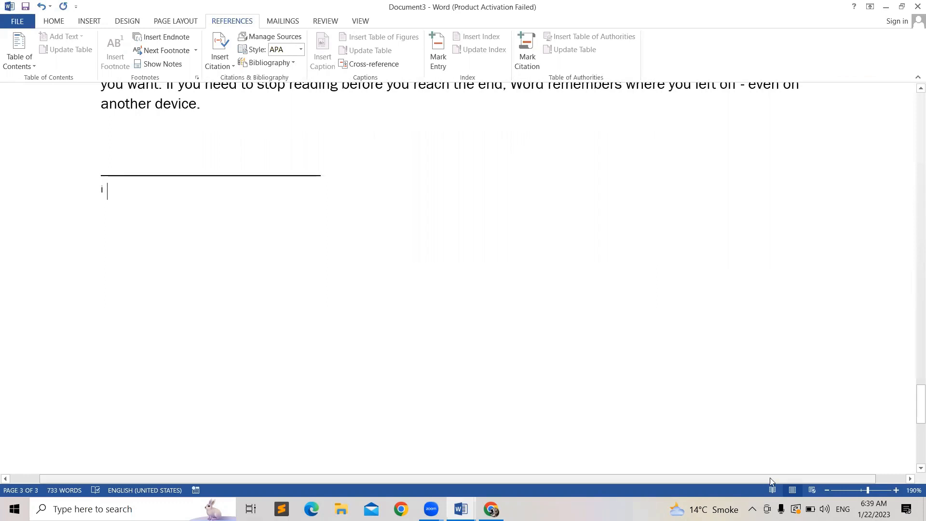
{"action": "left_click_drag", "start_coordinate": [733, 482], "coordinate": [677, 482]}
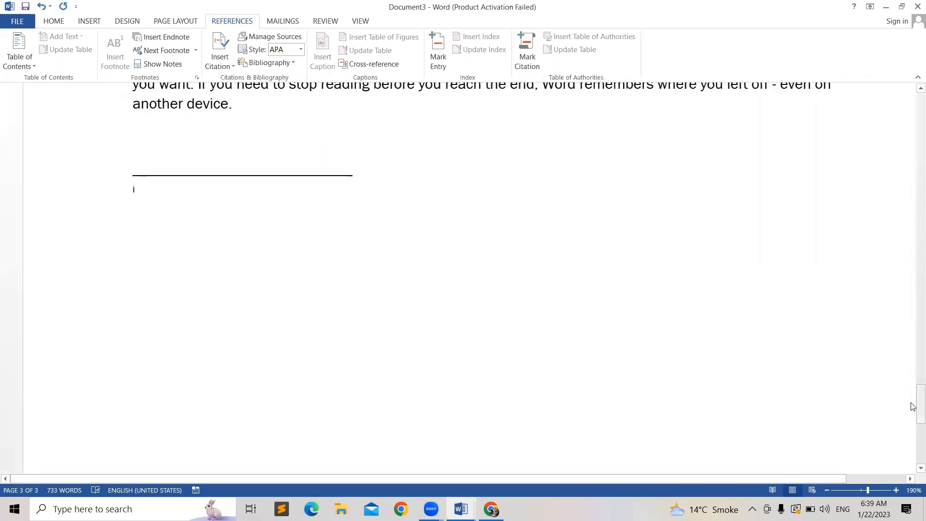
{"action": "left_click_drag", "start_coordinate": [913, 405], "coordinate": [913, 389]}
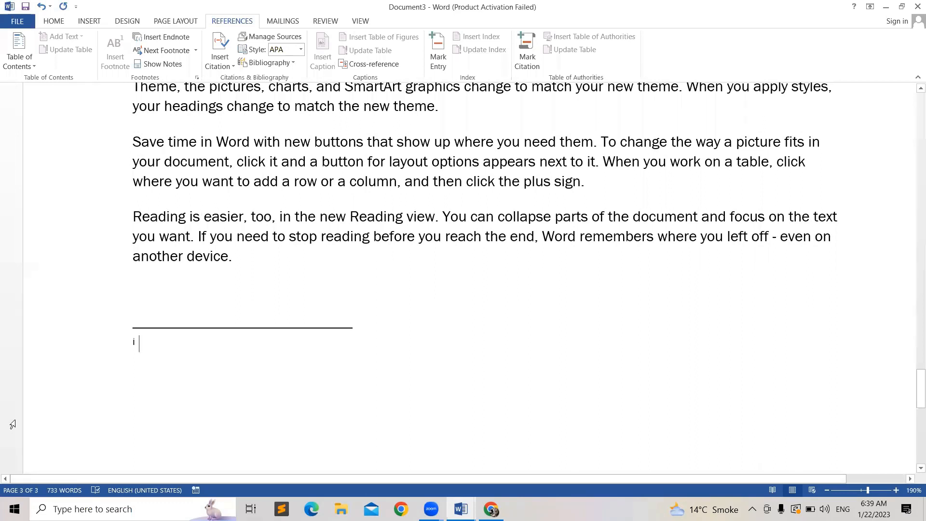
{"action": "type", "text": "This is "}
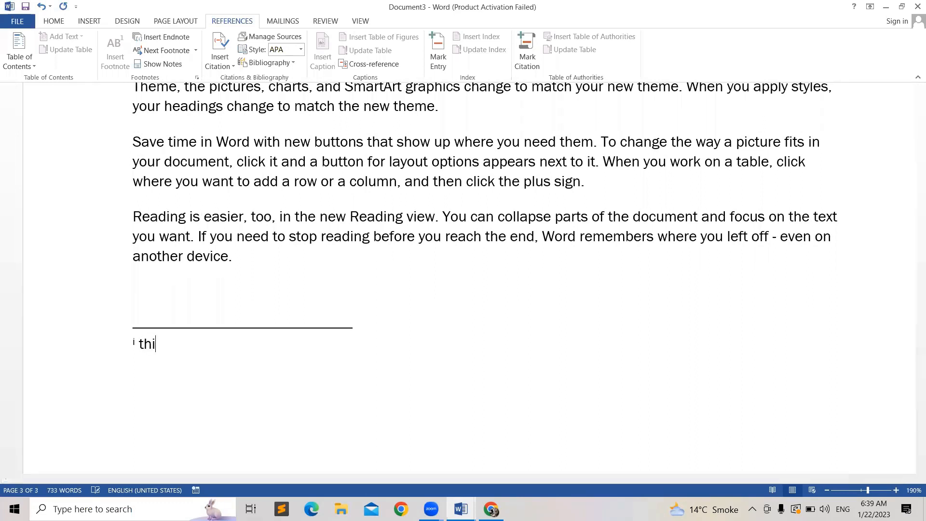
{"action": "type", "text": "verty imp"}
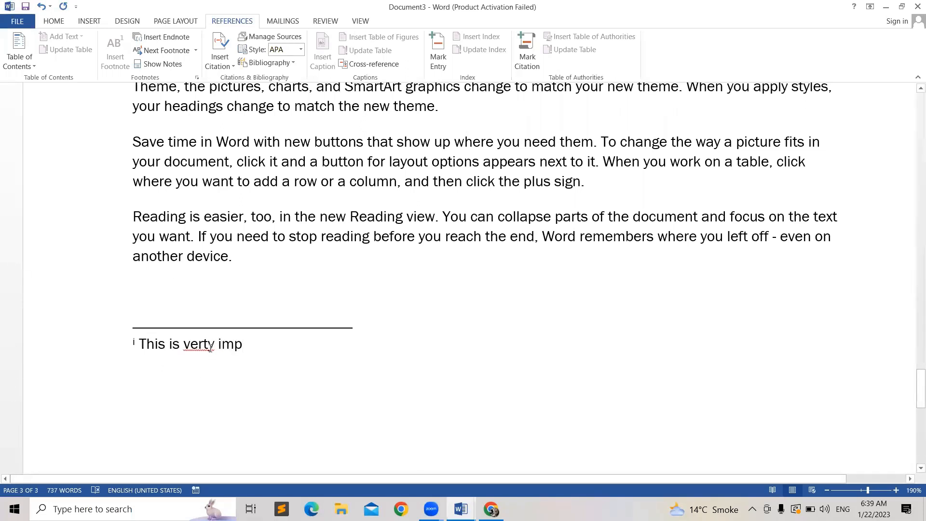
{"action": "key", "text": "BackSpace"}
Add an endnote to the word "Video" starting the first paragraph on page three, reading "This video is about PowerPoint".
{"action": "left_click_drag", "start_coordinate": [913, 384], "coordinate": [913, 257]}
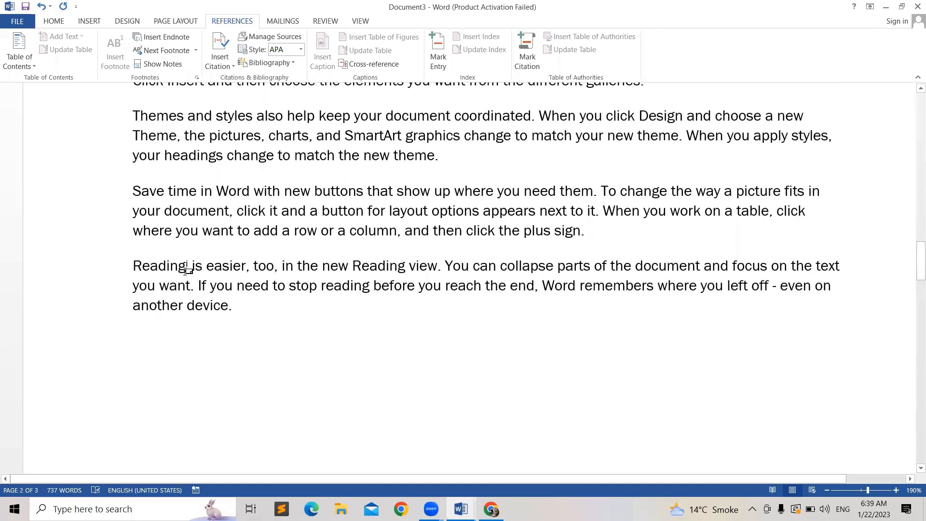
{"action": "mouse_move", "coordinate": [188, 271]}
{"action": "left_click_drag", "start_coordinate": [913, 262], "coordinate": [914, 385]}
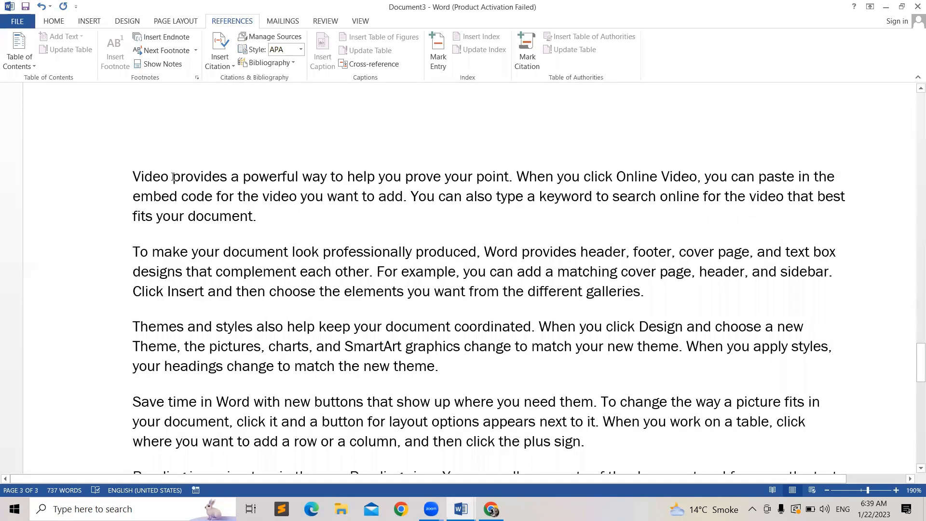
{"action": "double_click", "coordinate": [160, 176]}
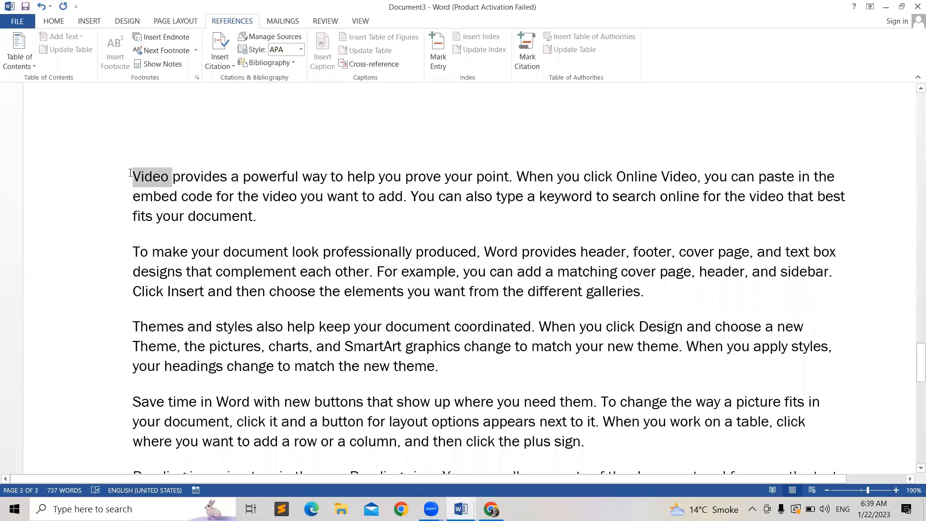
{"action": "left_click", "coordinate": [167, 38]}
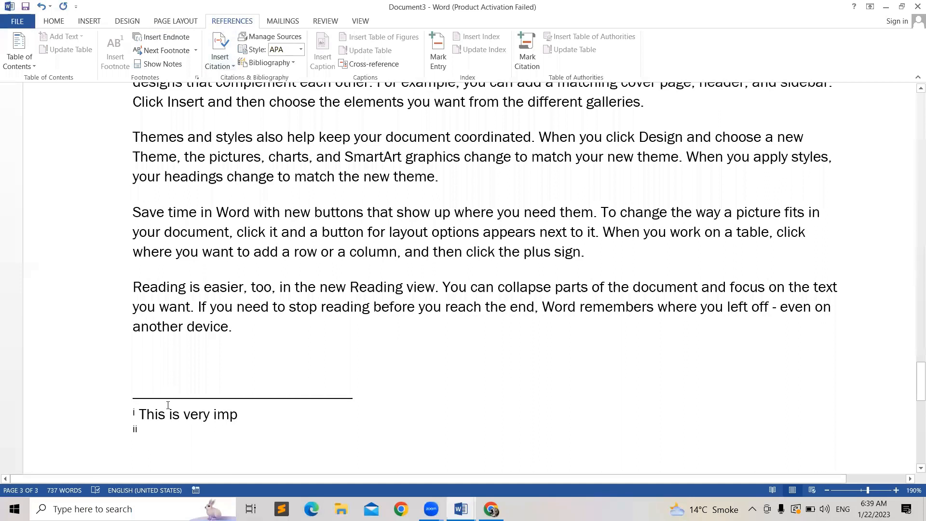
{"action": "type", "text": "This vi"}
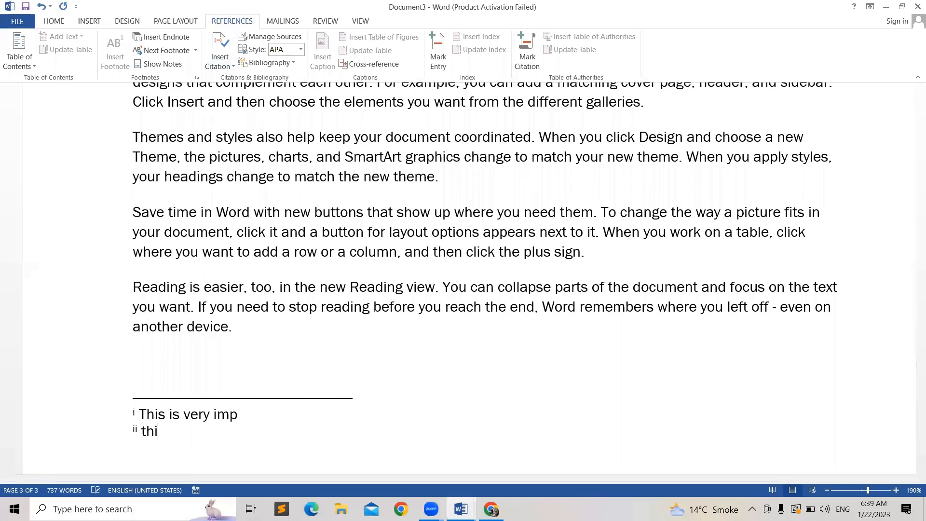
{"action": "type", "text": "deo i"}
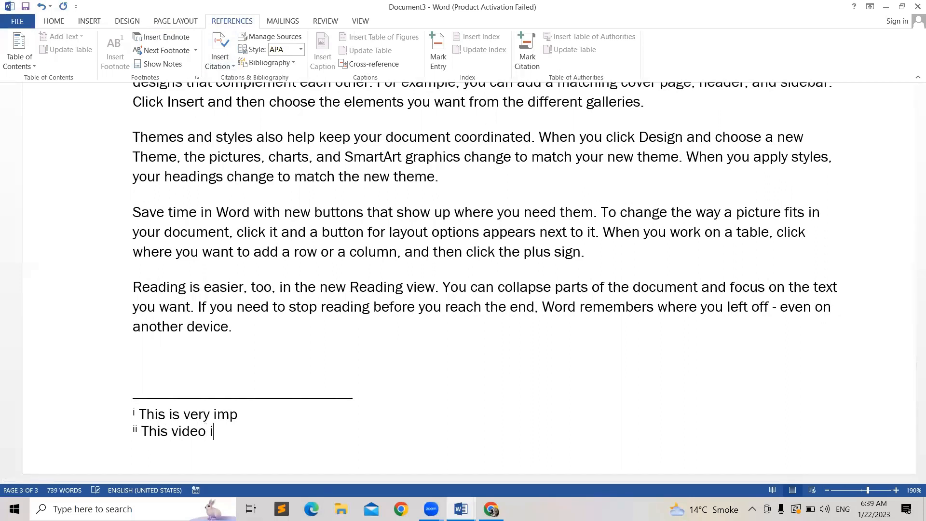
{"action": "type", "text": "s about powerpoint"}
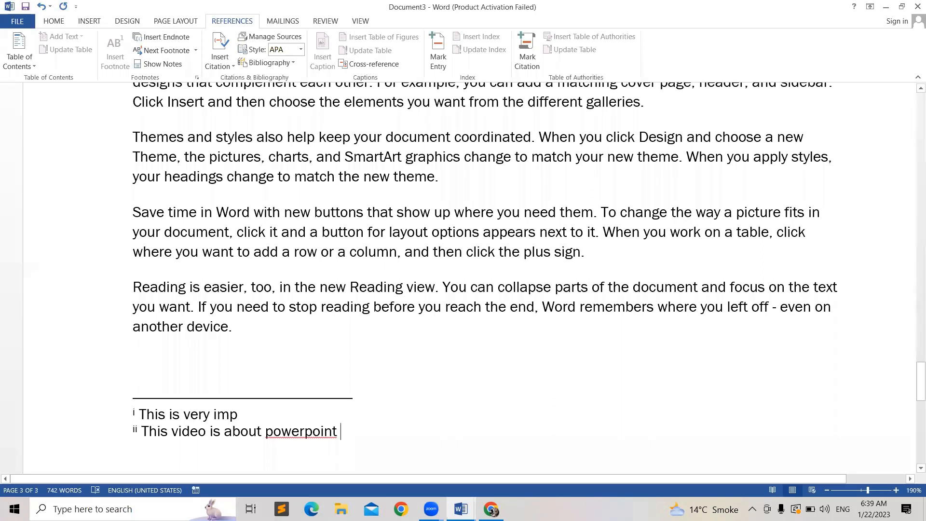
{"action": "right_click", "coordinate": [335, 434]}
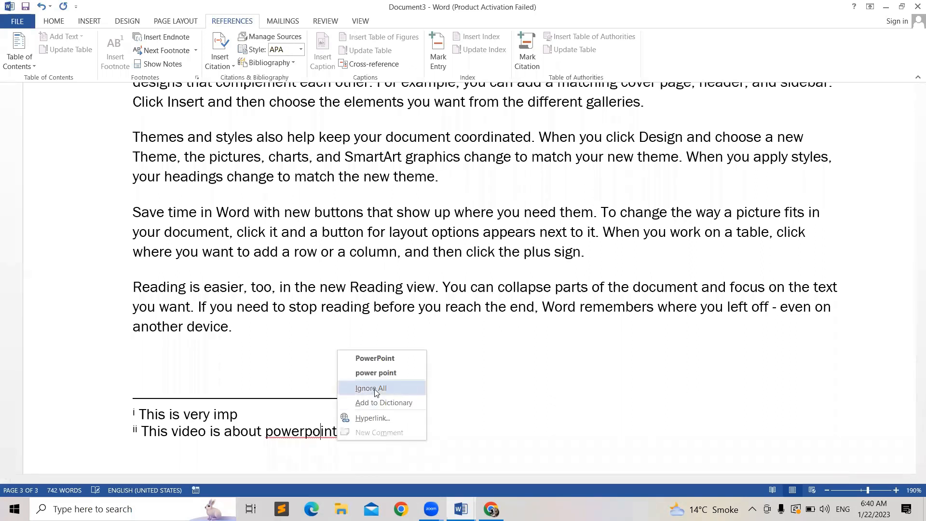
{"action": "left_click", "coordinate": [387, 358]}
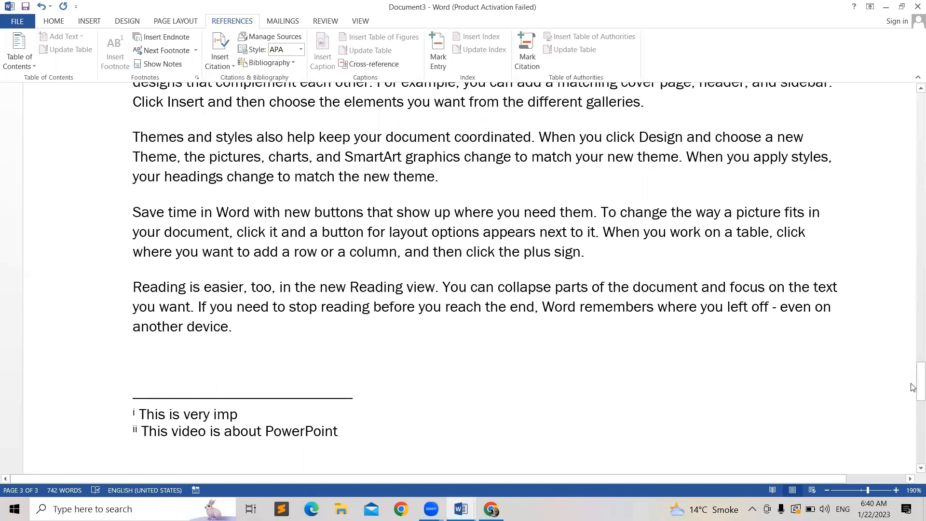
From the first page's opening paragraph, go forward through the next footnotes and preview the notes on "Themes" and "Save".
{"action": "mouse_move", "coordinate": [913, 385]}
{"action": "left_mouse_down"}
{"action": "mouse_move", "coordinate": [913, 375]}
{"action": "mouse_move", "coordinate": [913, 399]}
{"action": "left_mouse_up"}
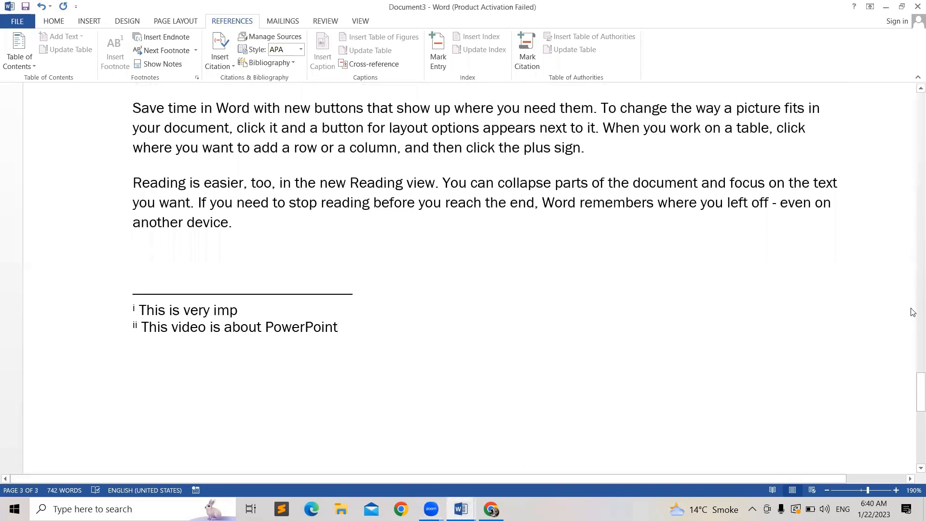
{"action": "left_click_drag", "start_coordinate": [918, 389], "coordinate": [913, 98]}
{"action": "left_click", "coordinate": [155, 163]}
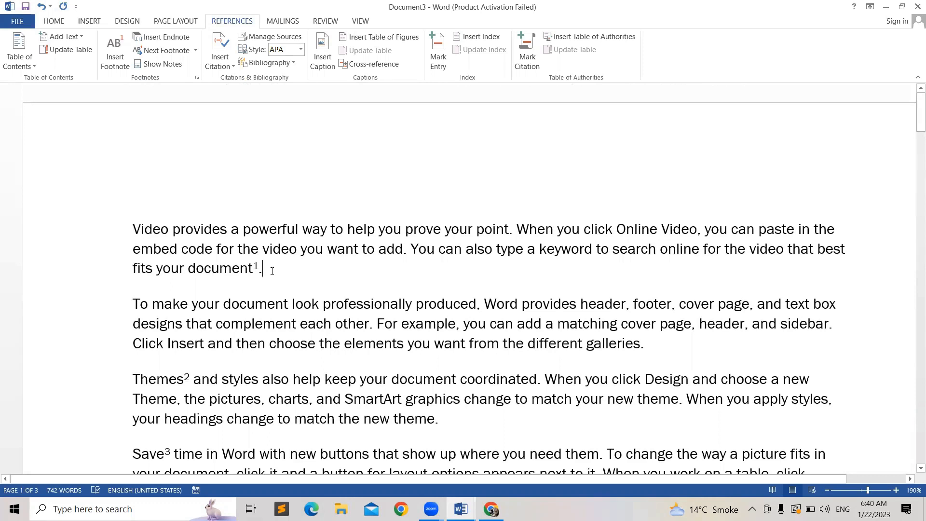
{"action": "left_click", "coordinate": [175, 53]}
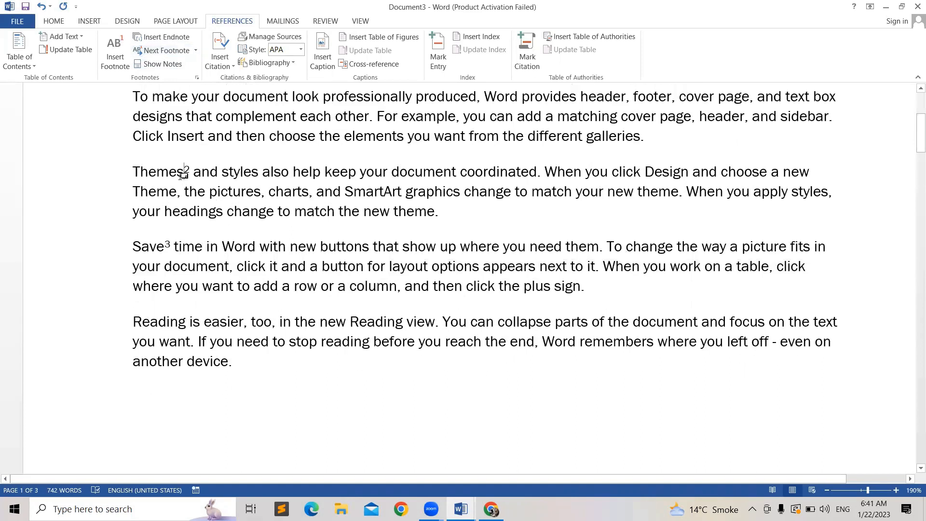
{"action": "mouse_move", "coordinate": [182, 175]}
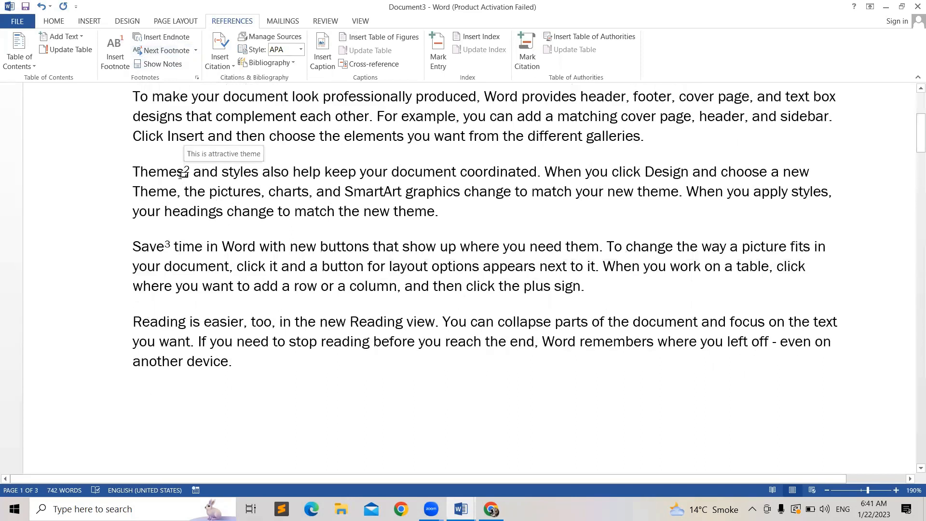
{"action": "left_click", "coordinate": [183, 55]}
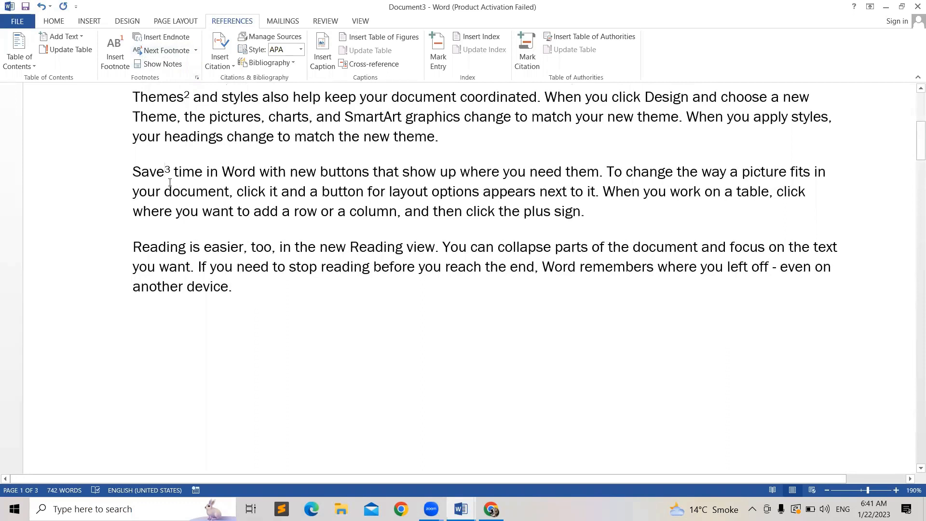
{"action": "mouse_move", "coordinate": [167, 178]}
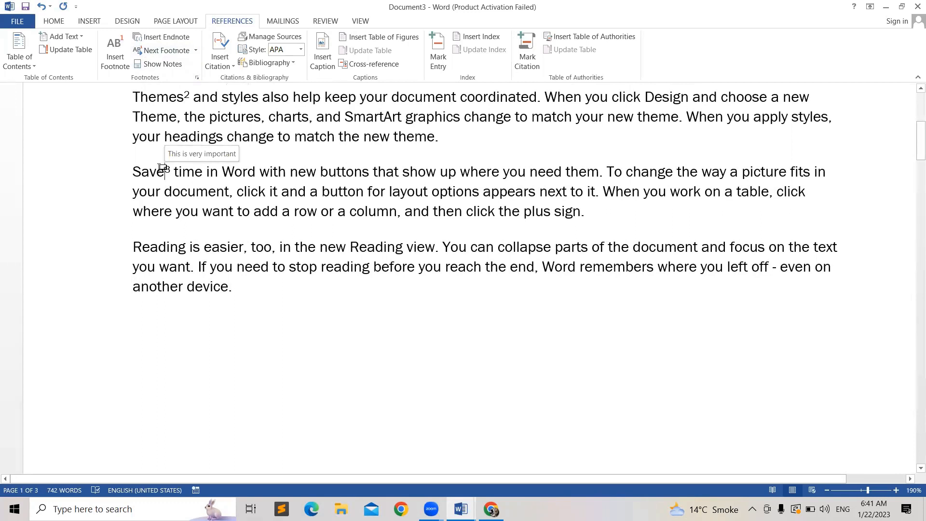
Go back through two previous footnotes to the one in the first paragraph, and return forward to the "Themes" footnote.
{"action": "left_click", "coordinate": [196, 51]}
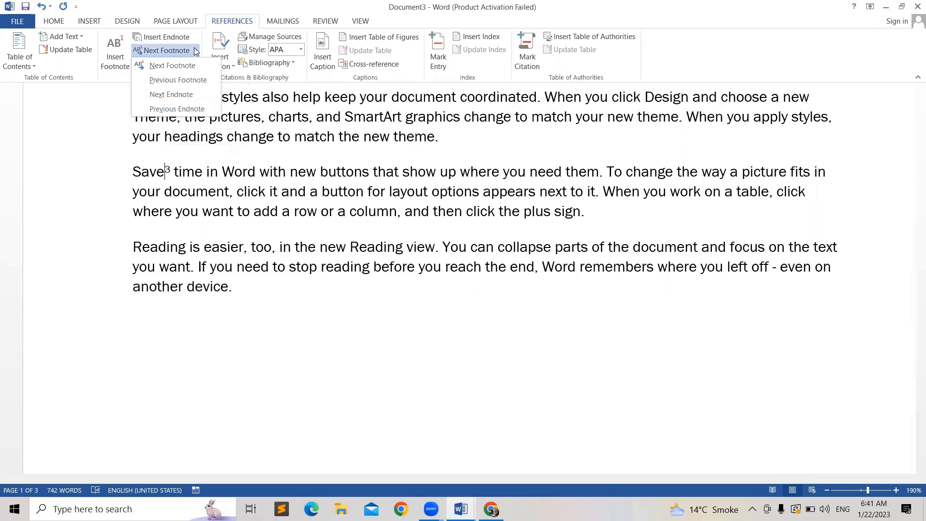
{"action": "left_click", "coordinate": [175, 84]}
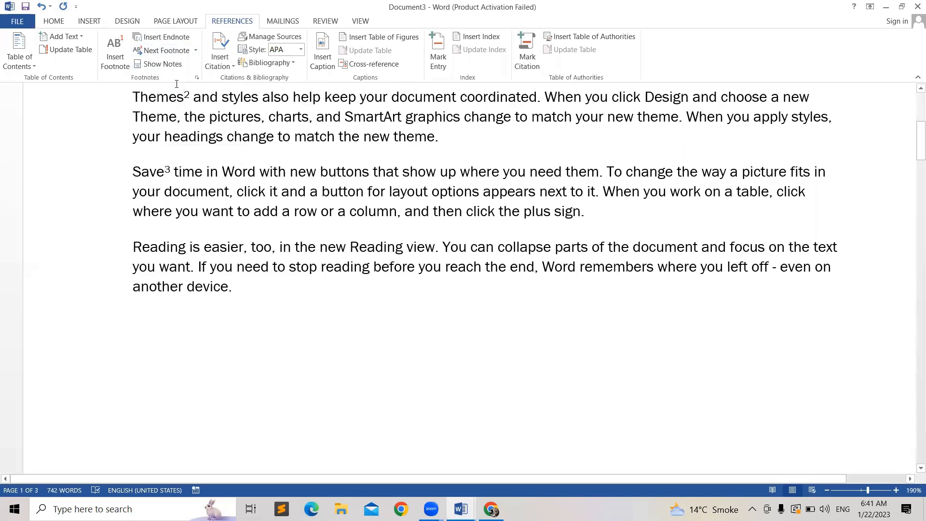
{"action": "left_click", "coordinate": [198, 52]}
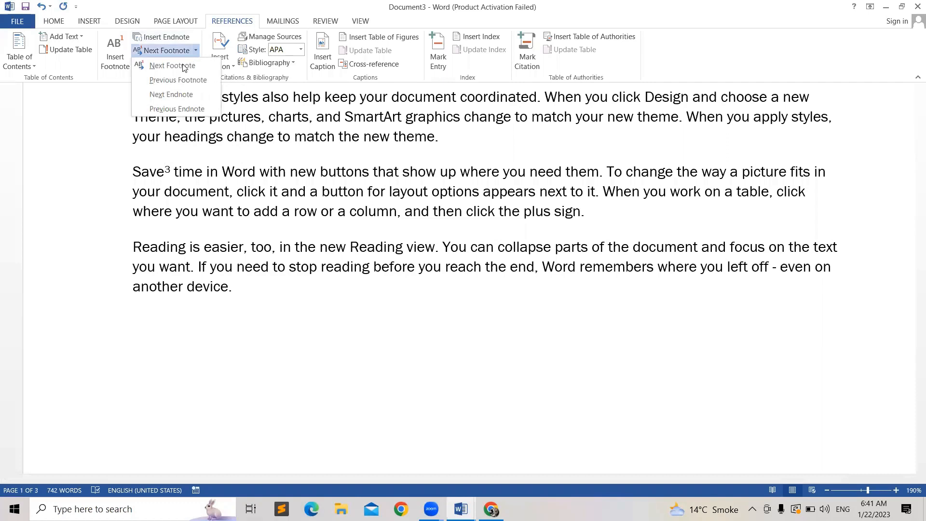
{"action": "left_click", "coordinate": [176, 83]}
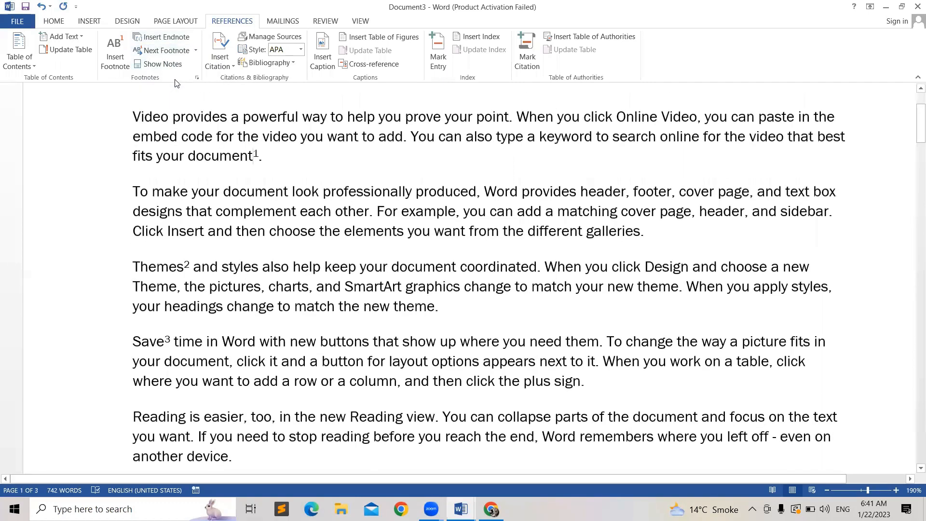
{"action": "left_click", "coordinate": [190, 51]}
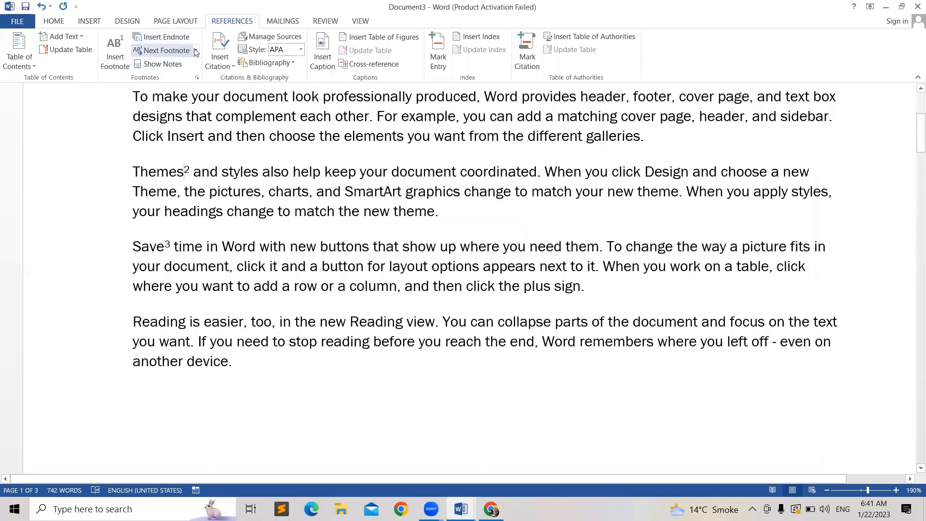
From the "Themes" footnote, go forward through the next two endnotes, on "Reading" and on "Video".
{"action": "left_click", "coordinate": [195, 52]}
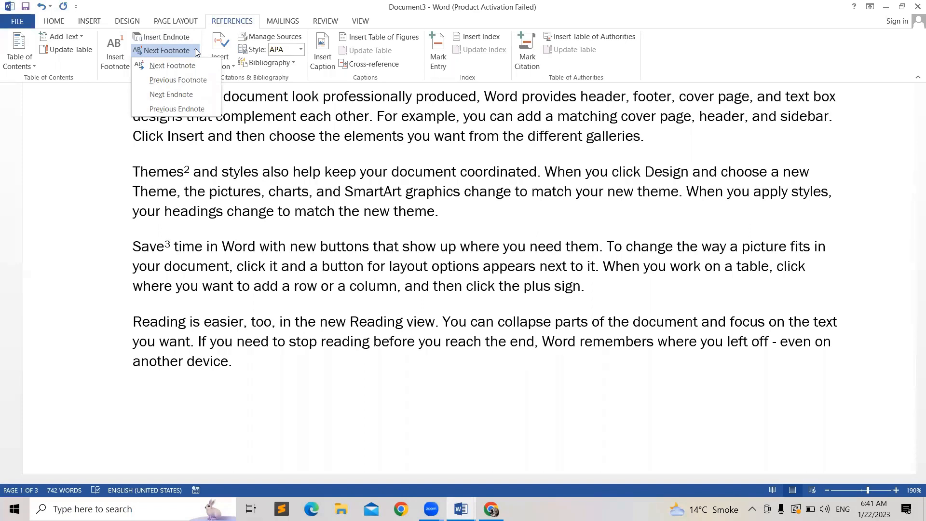
{"action": "left_click", "coordinate": [166, 95]}
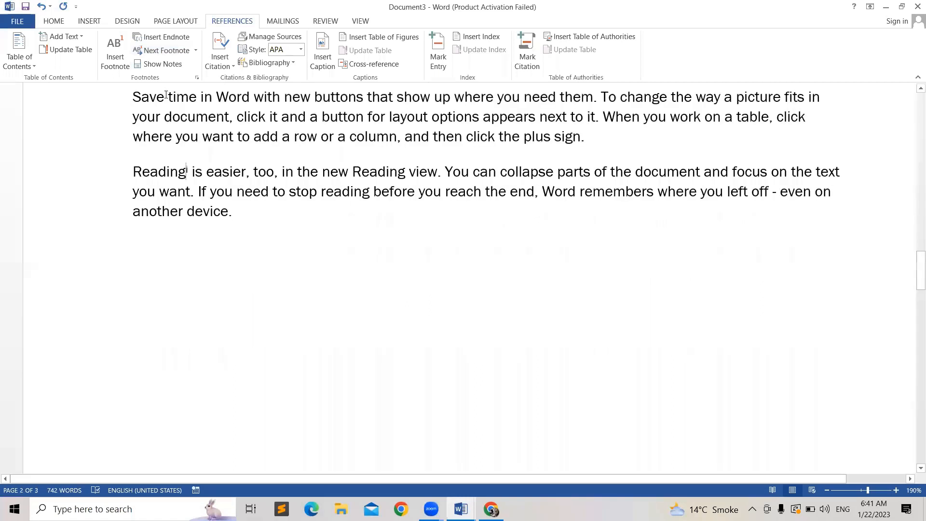
{"action": "left_click", "coordinate": [194, 51]}
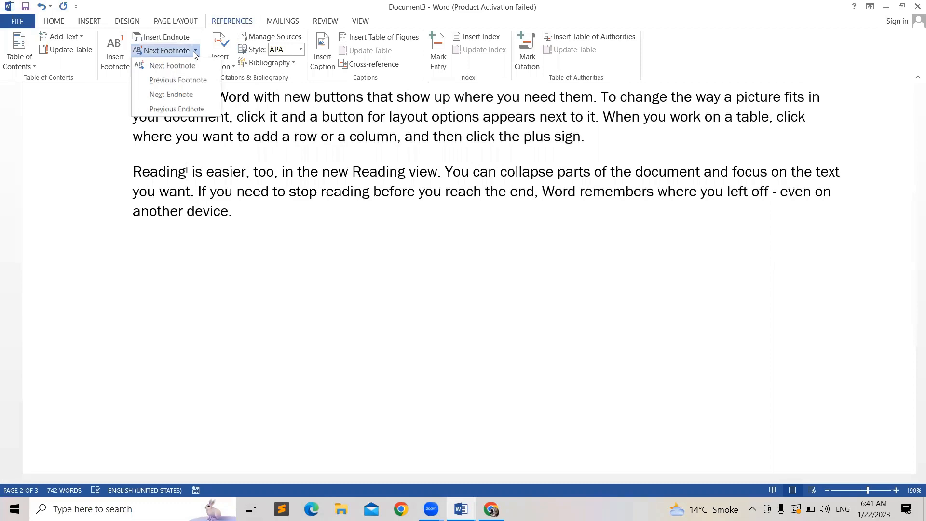
{"action": "left_click", "coordinate": [182, 95]}
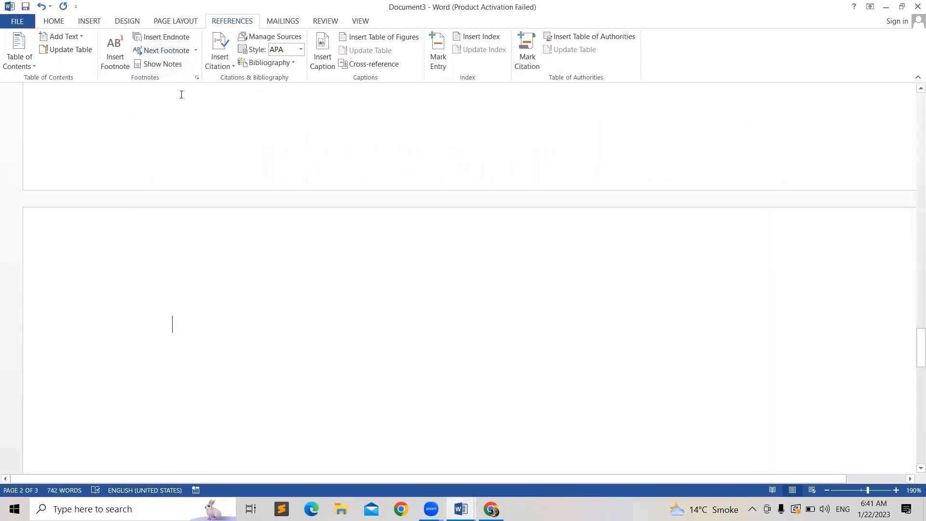
Show the document's notes by viewing the footnote area.
{"action": "left_click", "coordinate": [174, 65]}
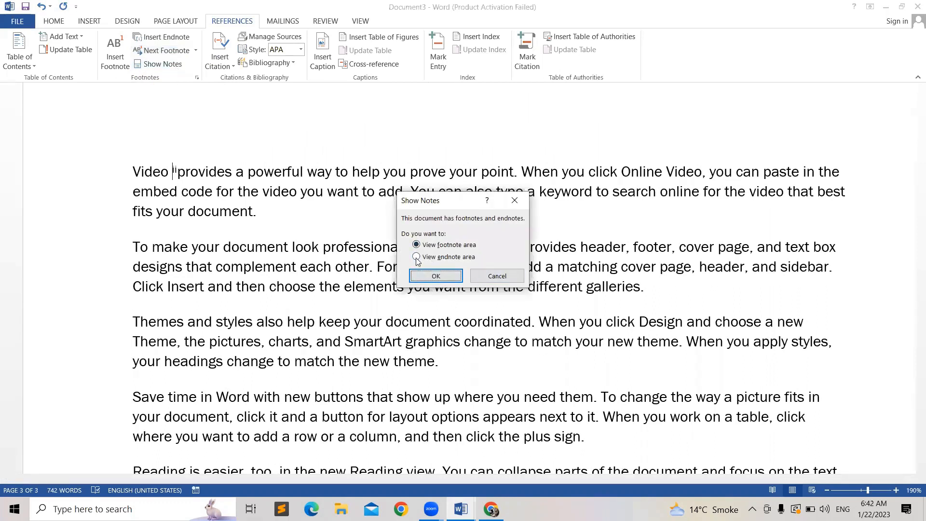
{"action": "left_click", "coordinate": [419, 258]}
{"action": "left_click", "coordinate": [417, 245]}
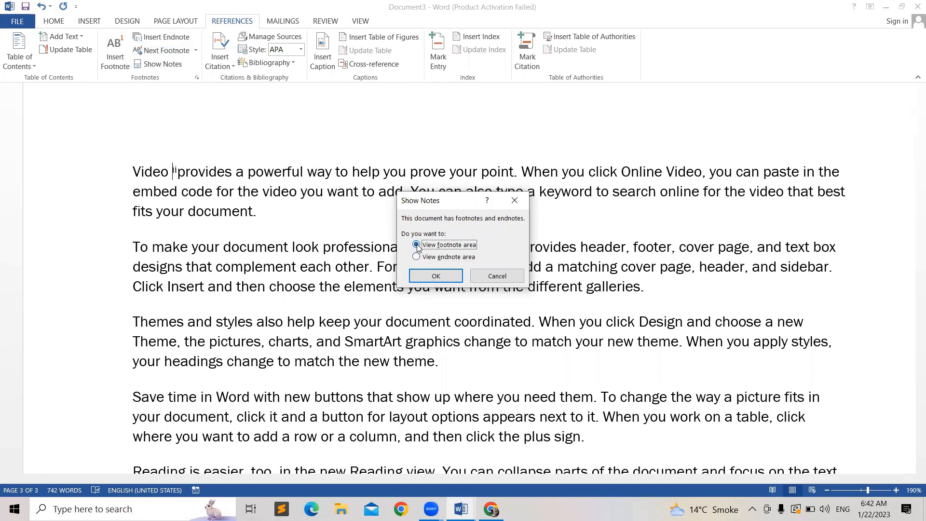
{"action": "left_click", "coordinate": [436, 276]}
{"action": "left_click_drag", "start_coordinate": [913, 232], "coordinate": [915, 199]}
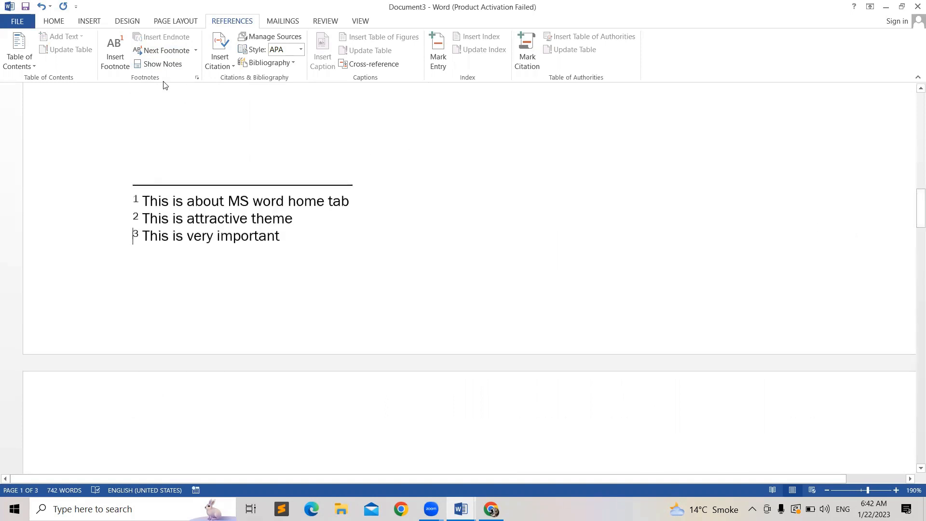
Return from the footnote area to the "Save" reference and show the notes again, this time viewing the endnote area.
{"action": "left_click", "coordinate": [177, 64]}
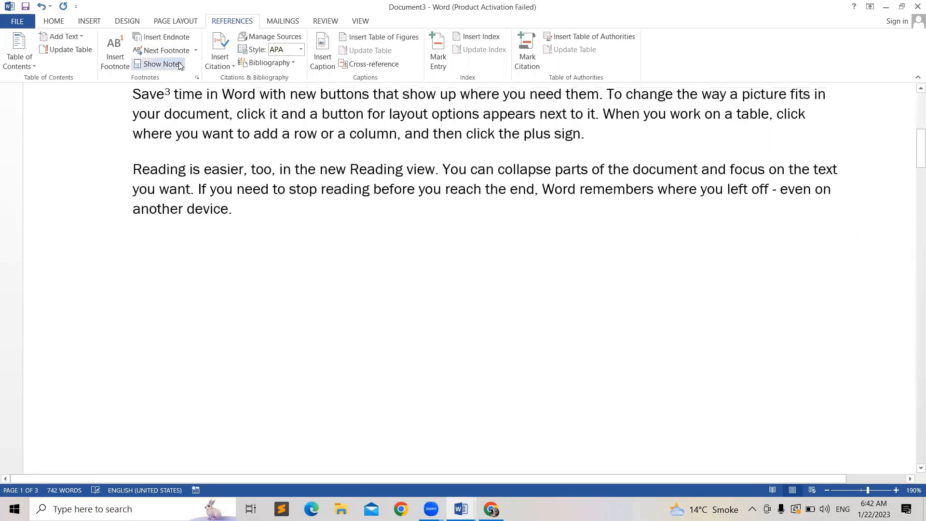
{"action": "left_click", "coordinate": [179, 65]}
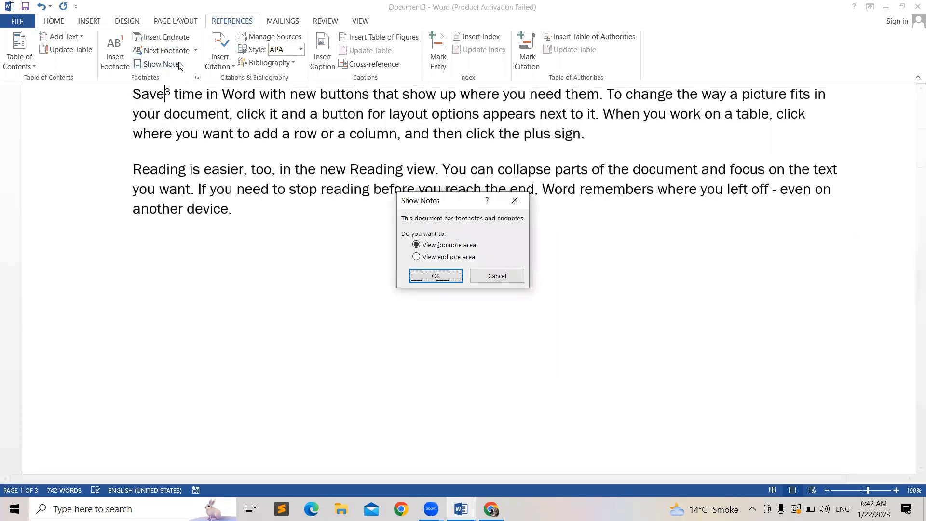
{"action": "left_click", "coordinate": [418, 258]}
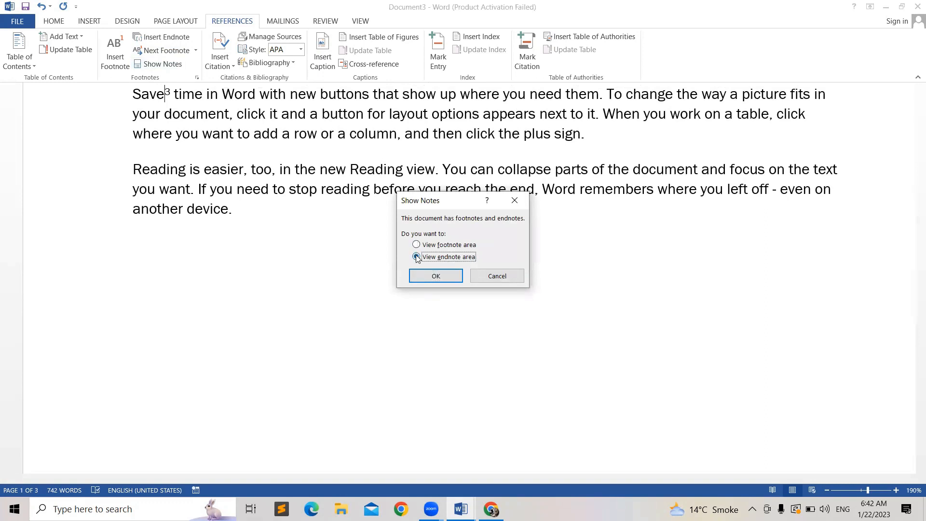
{"action": "left_click", "coordinate": [437, 277]}
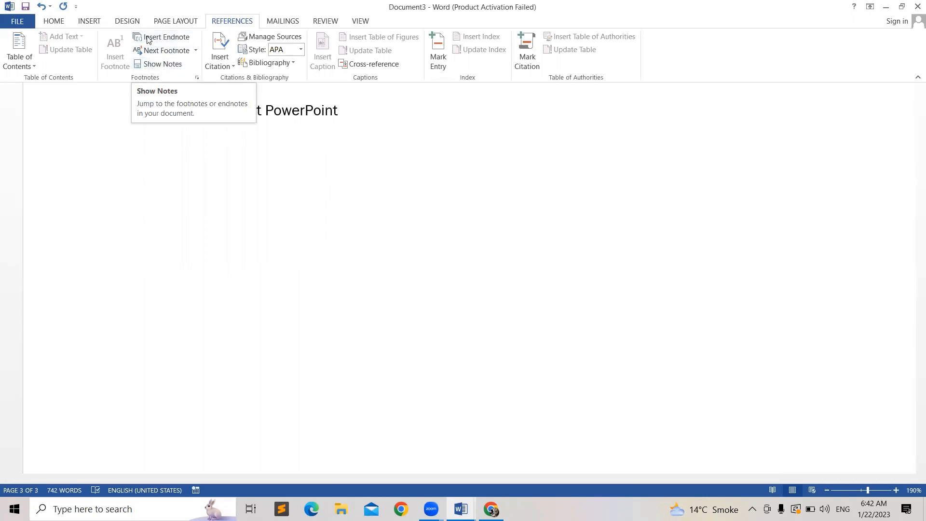
{"action": "left_click", "coordinate": [162, 64]}
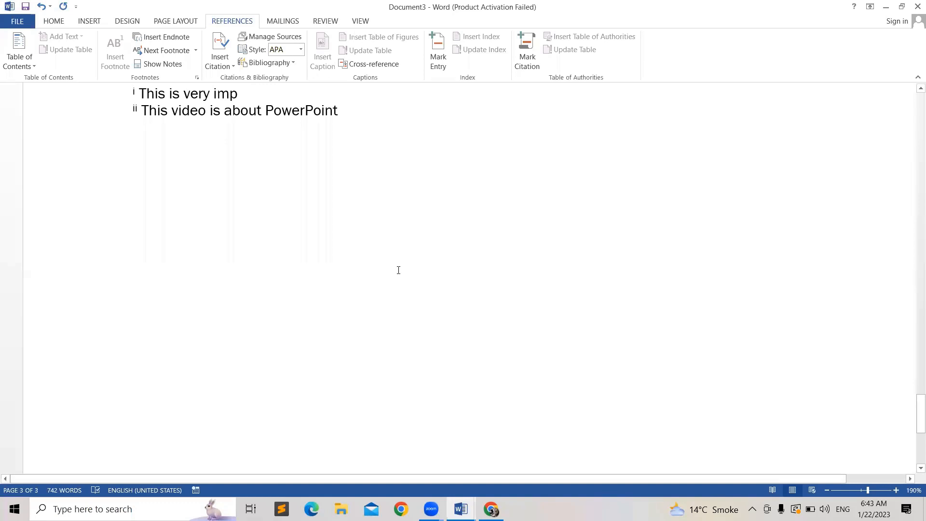
Try to delete all the endnotes by selecting and removing the whole content of the endnote area.
{"action": "key", "text": "ctrl+a"}
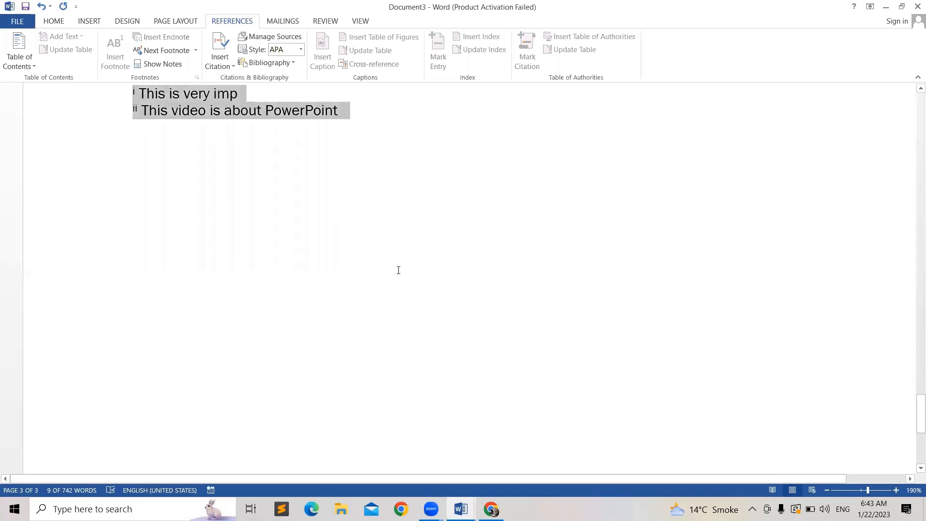
{"action": "key", "text": "Delete"}
{"action": "left_click", "coordinate": [541, 238]}
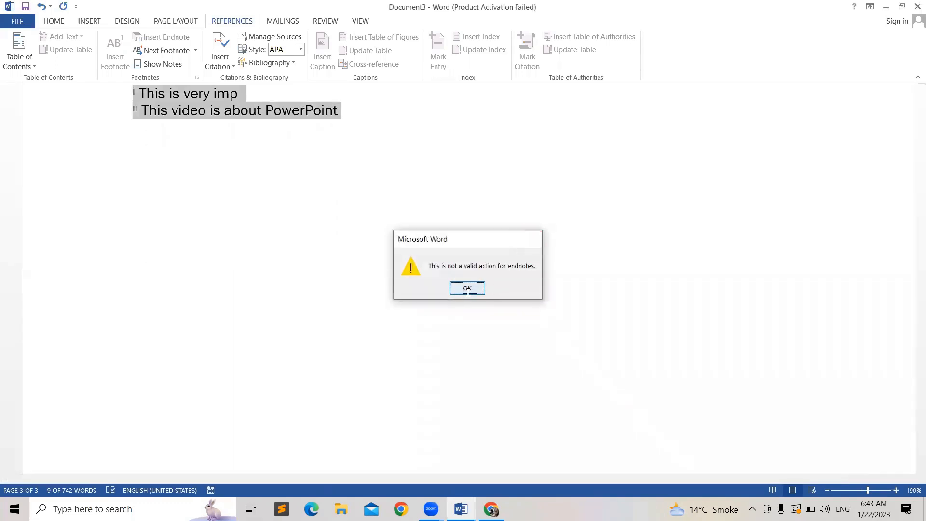
{"action": "left_click", "coordinate": [467, 290]}
{"action": "key", "text": "Delete"}
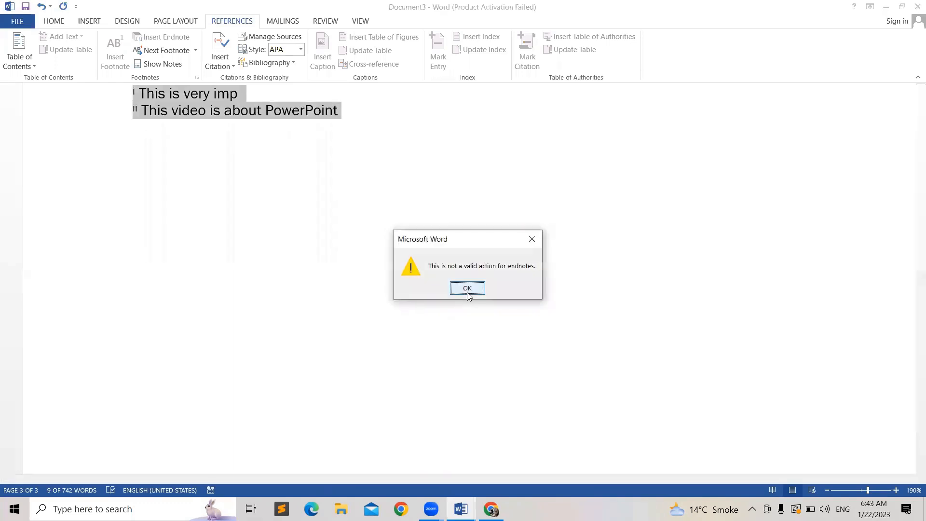
{"action": "left_click", "coordinate": [467, 291]}
Create a new blank document and close Document2 without saving its changes.
{"action": "key", "text": "ctrl+n"}
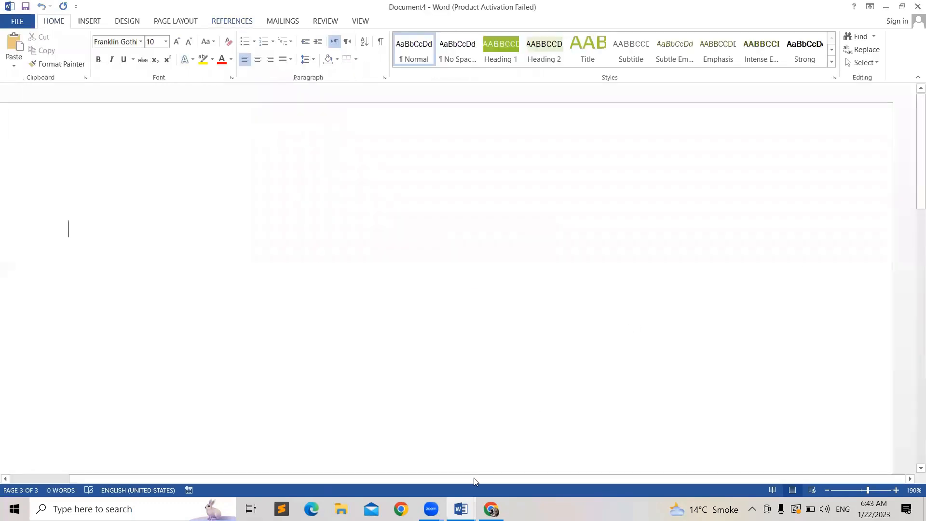
{"action": "mouse_move", "coordinate": [465, 507]}
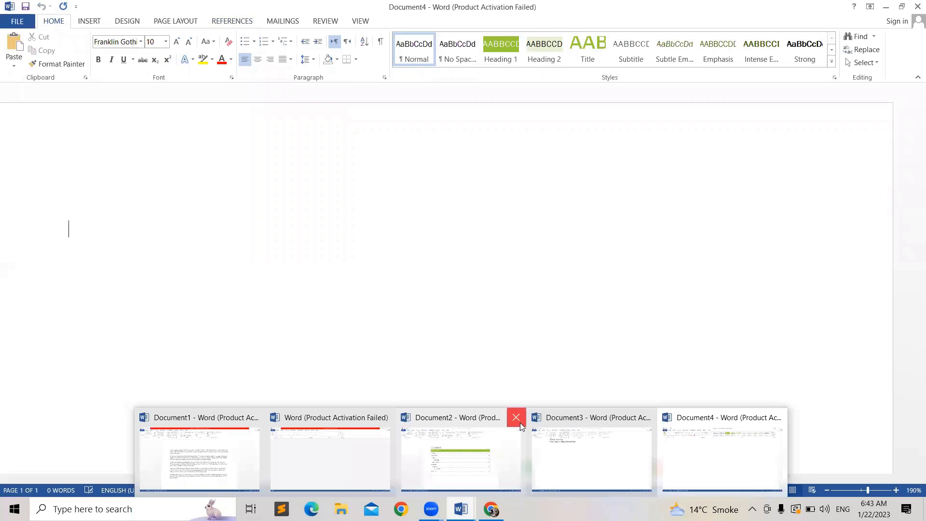
{"action": "left_click", "coordinate": [520, 423]}
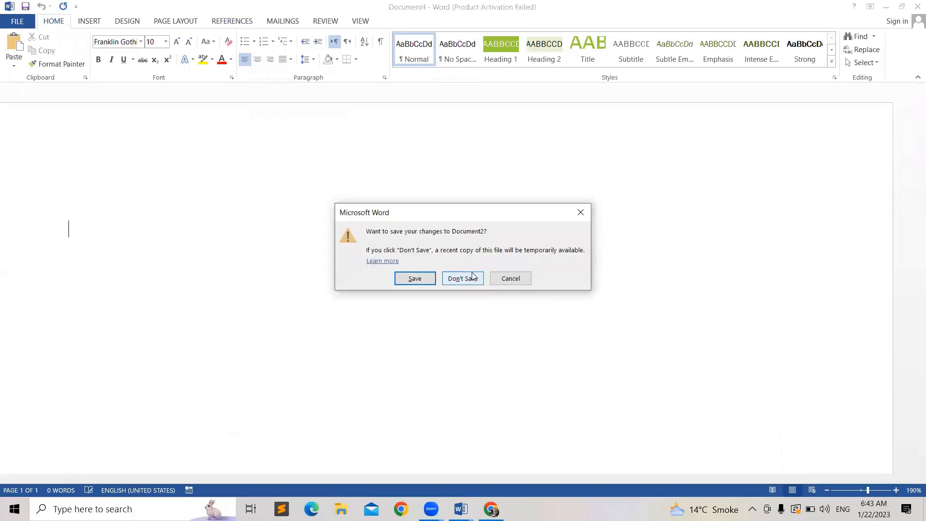
{"action": "left_click", "coordinate": [462, 278]}
Close the empty Word window and discard Document3 without saving, keeping the blank Document4 in front.
{"action": "mouse_move", "coordinate": [461, 509]}
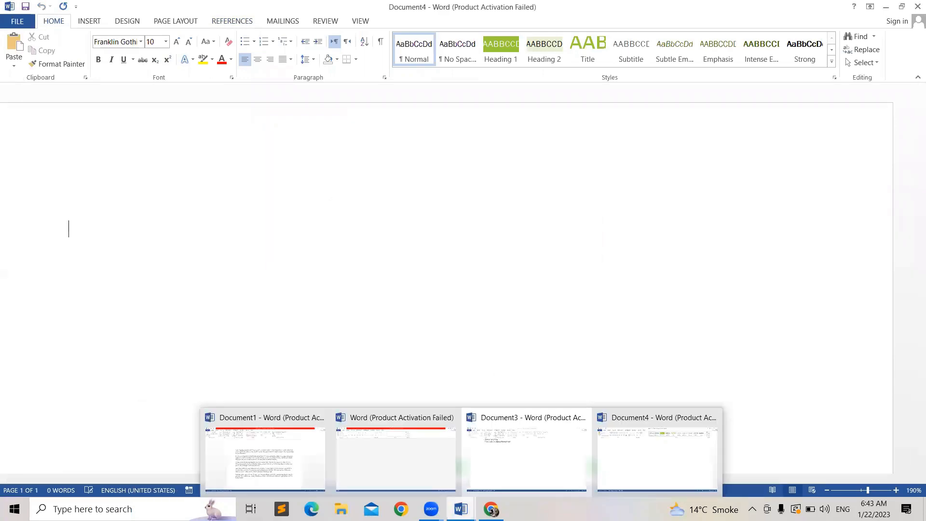
{"action": "left_click", "coordinate": [448, 418]}
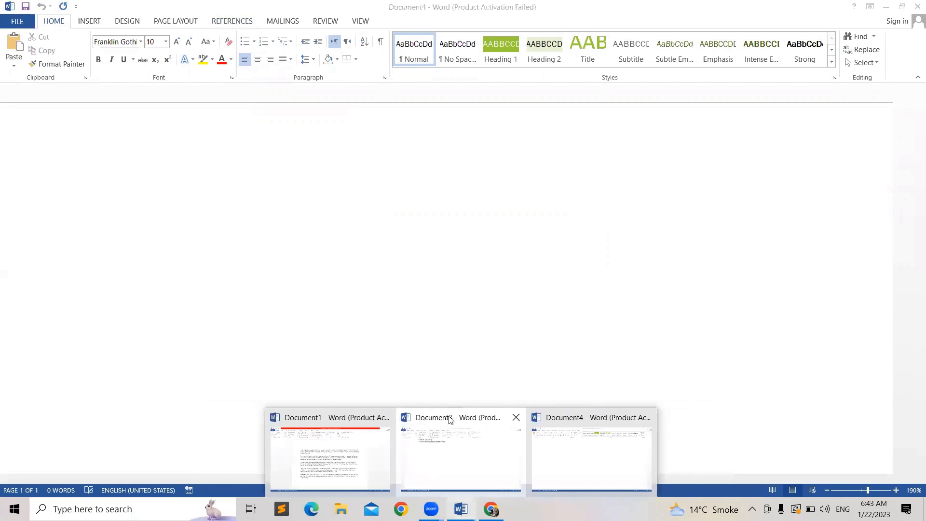
{"action": "left_click", "coordinate": [516, 420]}
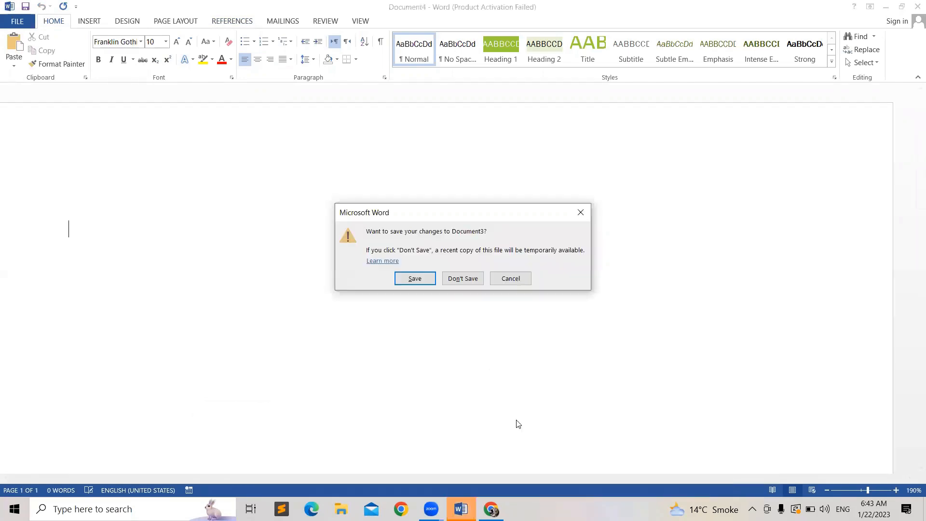
{"action": "left_click", "coordinate": [461, 279]}
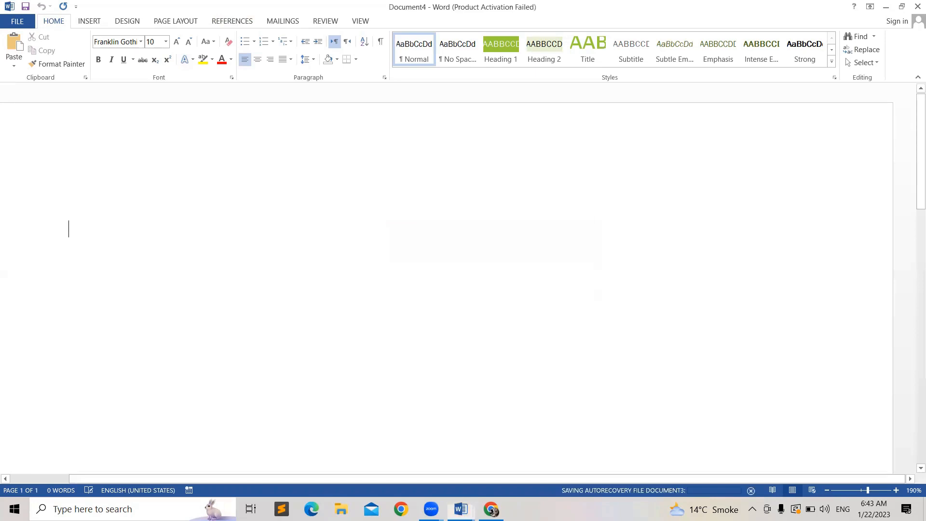
{"action": "mouse_move", "coordinate": [460, 509]}
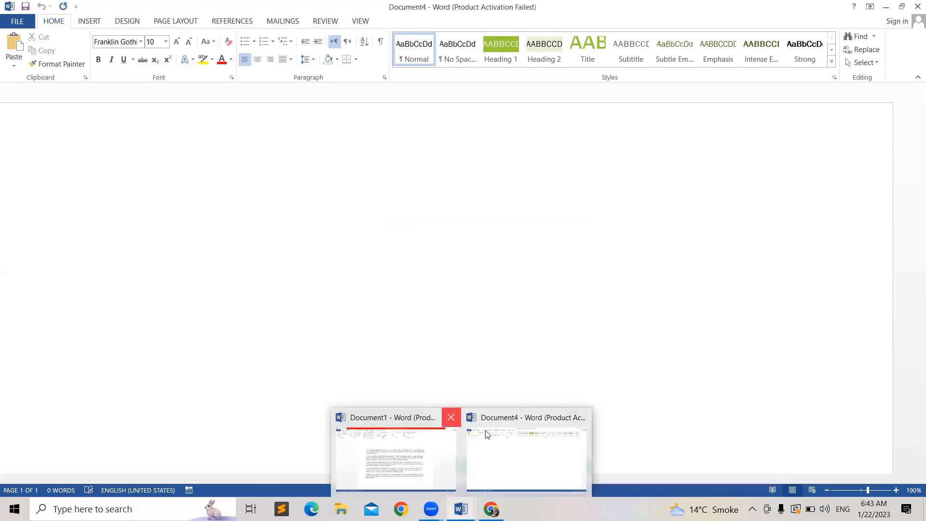
{"action": "left_click", "coordinate": [538, 457]}
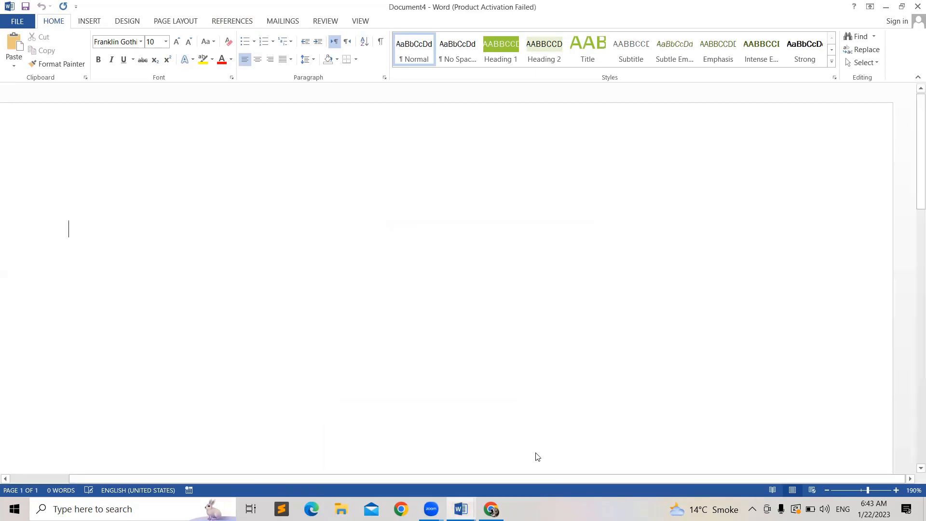
Zoom the blank document to 170% and fill it with sample paragraphs using =rand().
{"action": "left_click", "coordinate": [233, 22]}
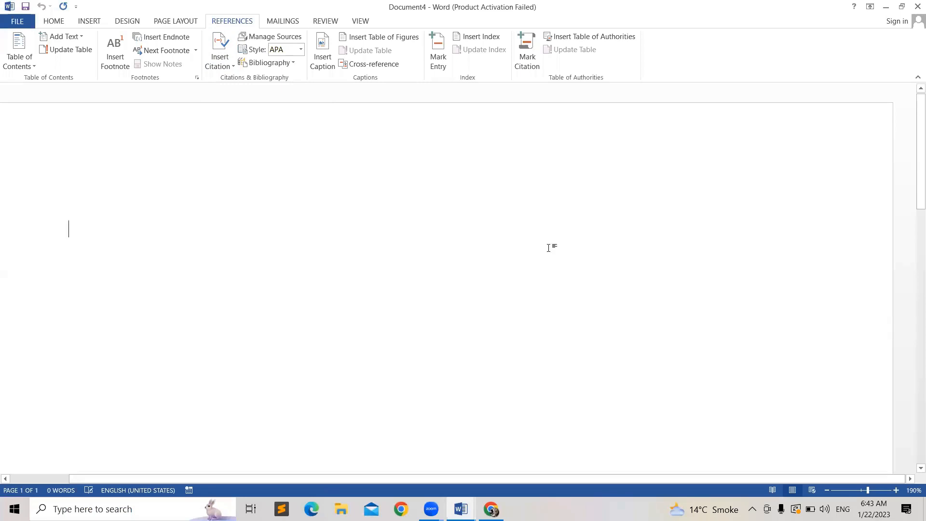
{"action": "left_click", "coordinate": [827, 491]}
{"action": "left_click", "coordinate": [828, 491]}
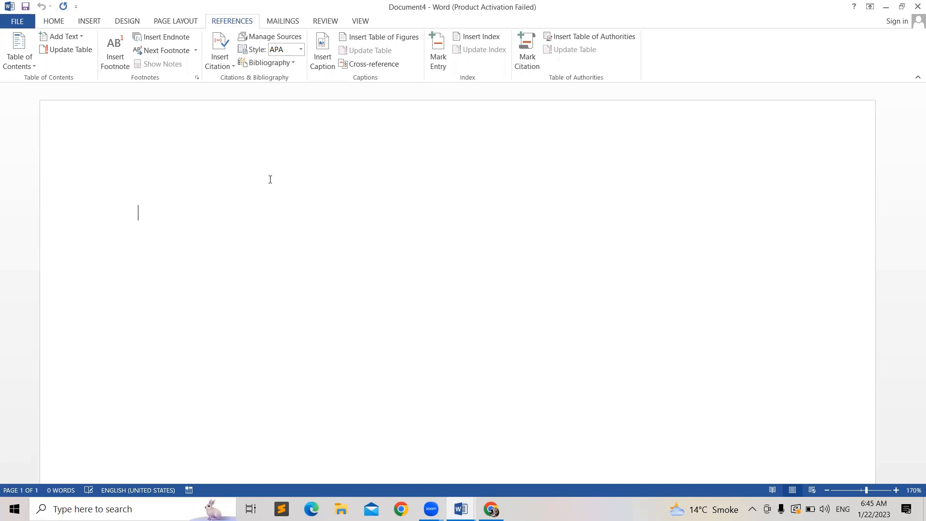
{"action": "type", "text": "=ra"}
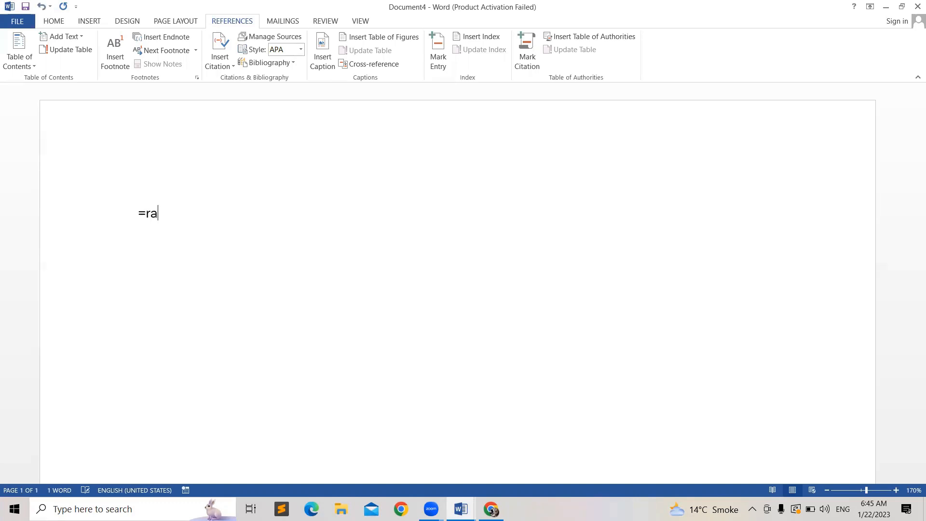
{"action": "type", "text": "nd()"}
{"action": "key", "text": "Return"}
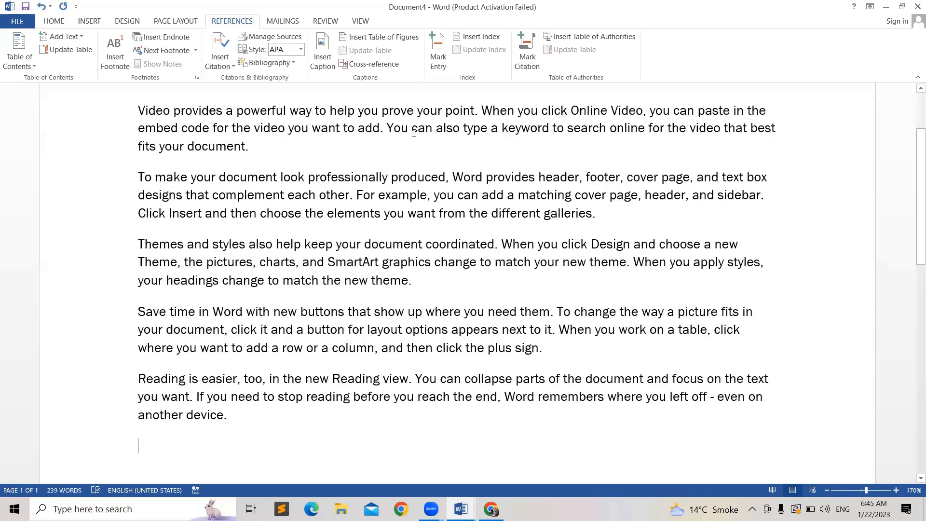
{"action": "left_click_drag", "start_coordinate": [234, 143], "coordinate": [156, 113]}
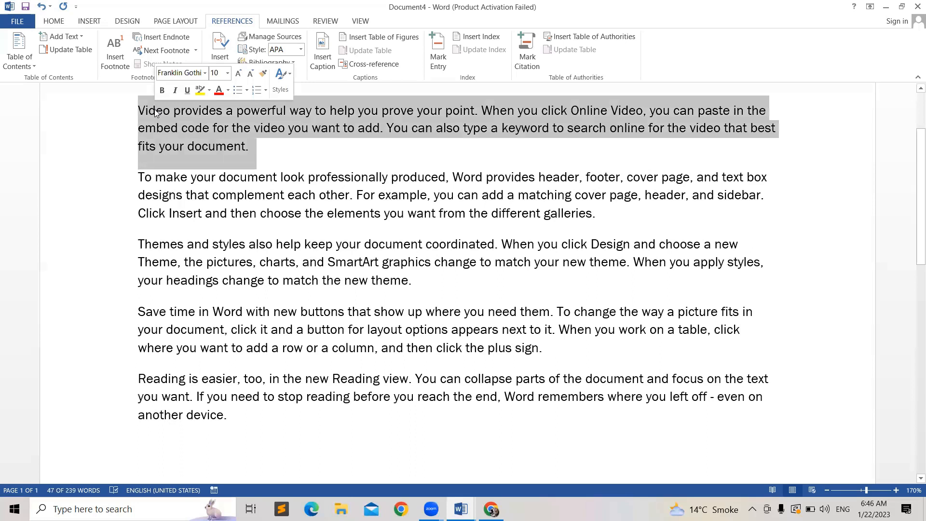
{"action": "left_click", "coordinate": [550, 211]}
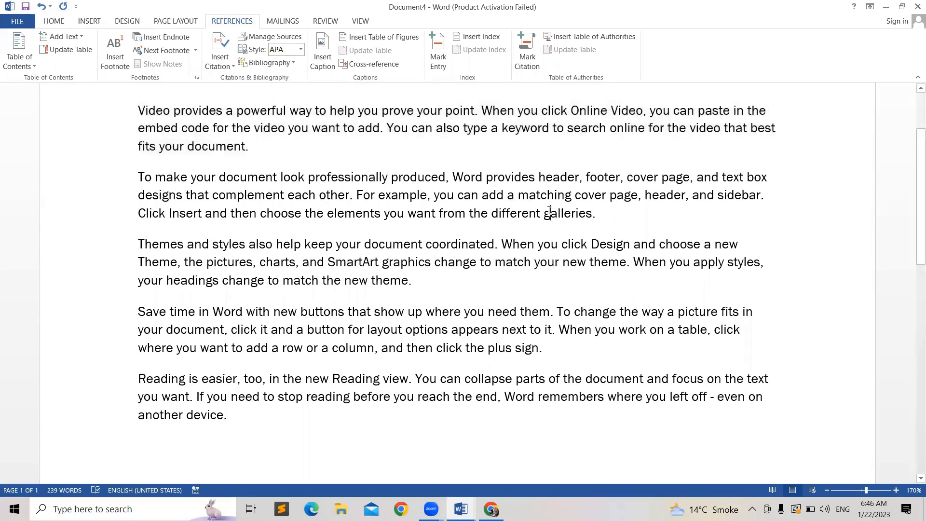
{"action": "left_click", "coordinate": [411, 280]}
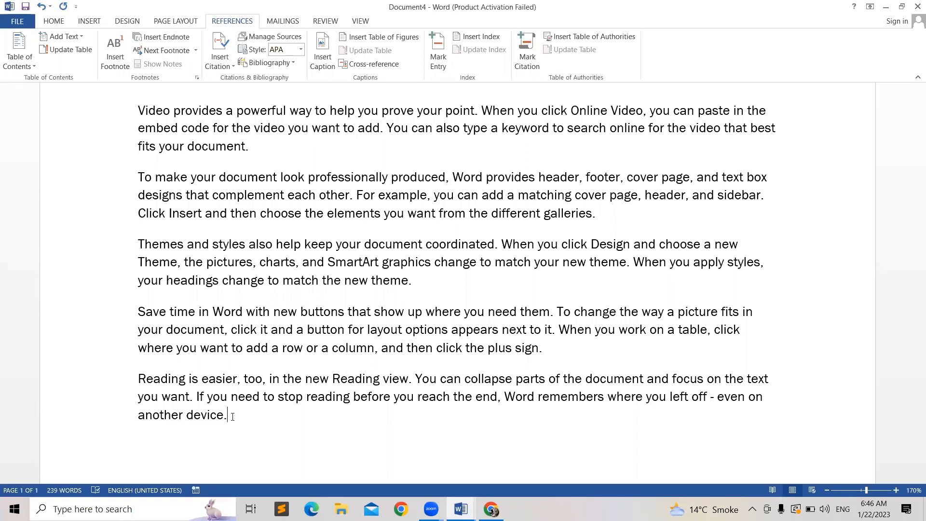
Start a new citation source at the end of the last paragraph, with Book as its source type.
{"action": "left_click_drag", "start_coordinate": [242, 416], "coordinate": [150, 381]}
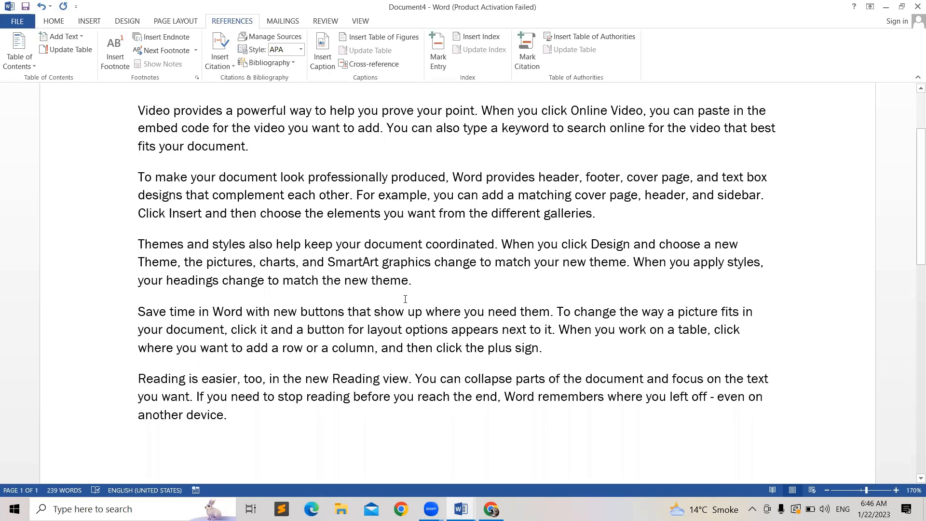
{"action": "left_click", "coordinate": [418, 291]}
{"action": "left_click", "coordinate": [488, 245]}
{"action": "left_click", "coordinate": [230, 65]}
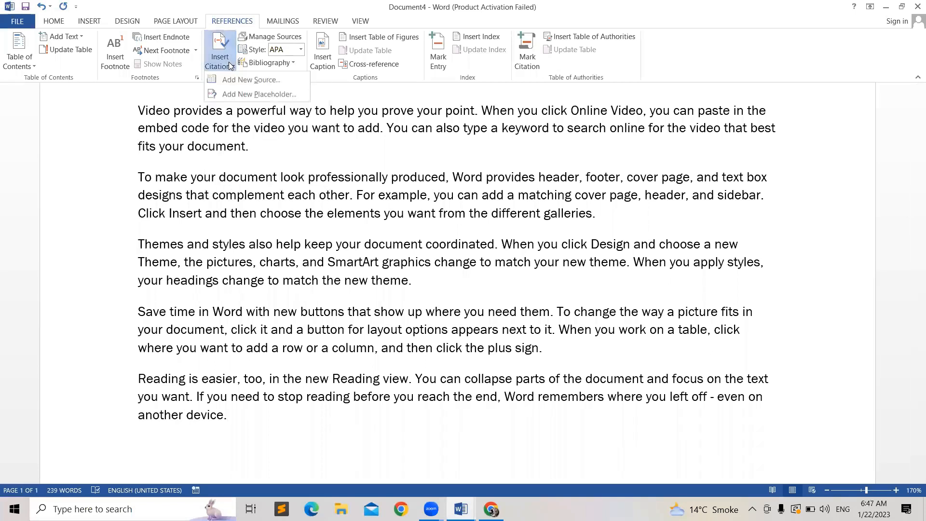
{"action": "left_click", "coordinate": [265, 79]}
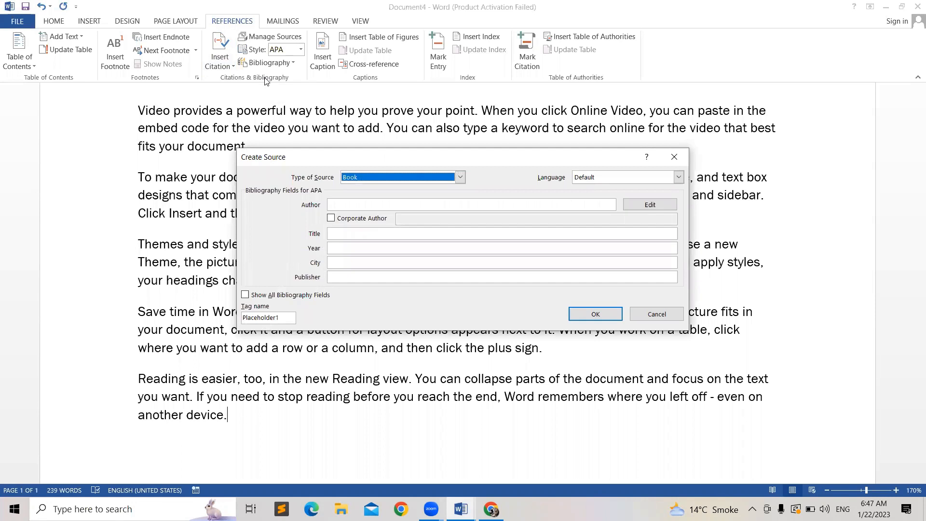
{"action": "left_click", "coordinate": [460, 178]}
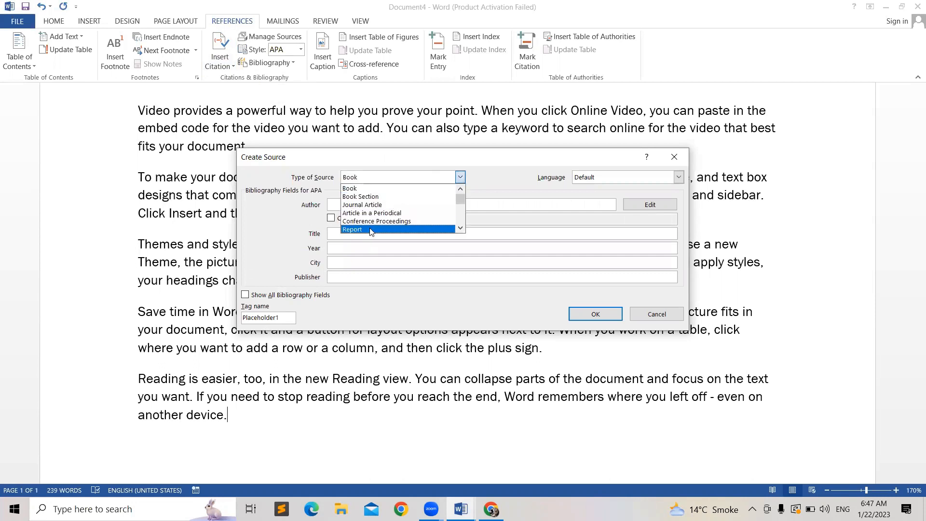
{"action": "left_click", "coordinate": [363, 189]}
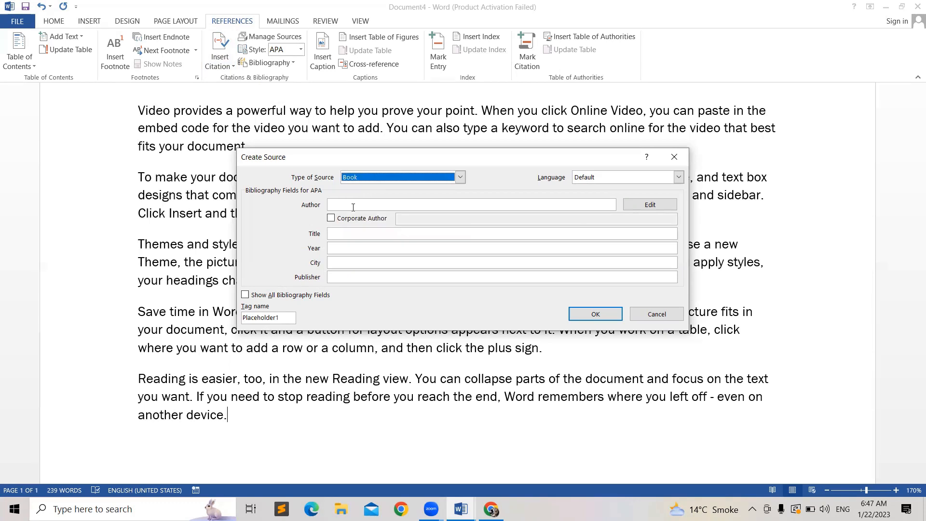
Enter the author's name and the title Computer Fundamentals for the book source.
{"action": "left_click", "coordinate": [353, 206]}
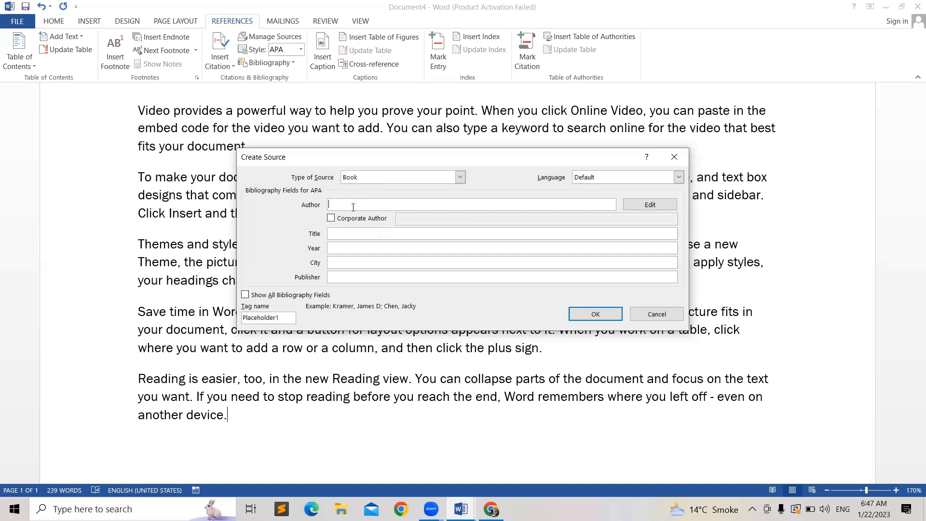
{"action": "type", "text": "Saira"}
{"action": "left_click", "coordinate": [372, 234]}
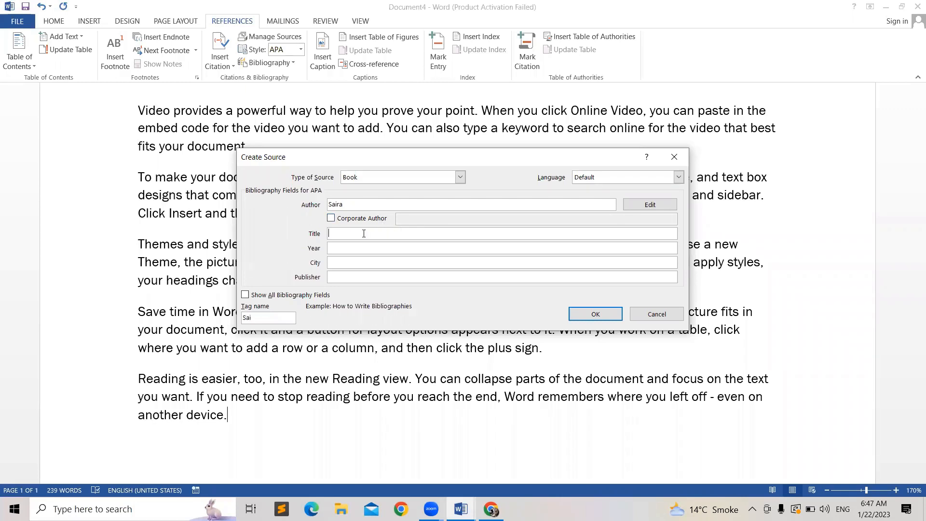
{"action": "type", "text": "Computer"}
{"action": "key", "text": "BackSpace"}
{"action": "key", "text": "BackSpace"}
{"action": "type", "text": "er Fundamentals"}
Complete the book source with year 2021, city Jauharabad and publisher abc, and insert its citation.
{"action": "left_click", "coordinate": [349, 247]}
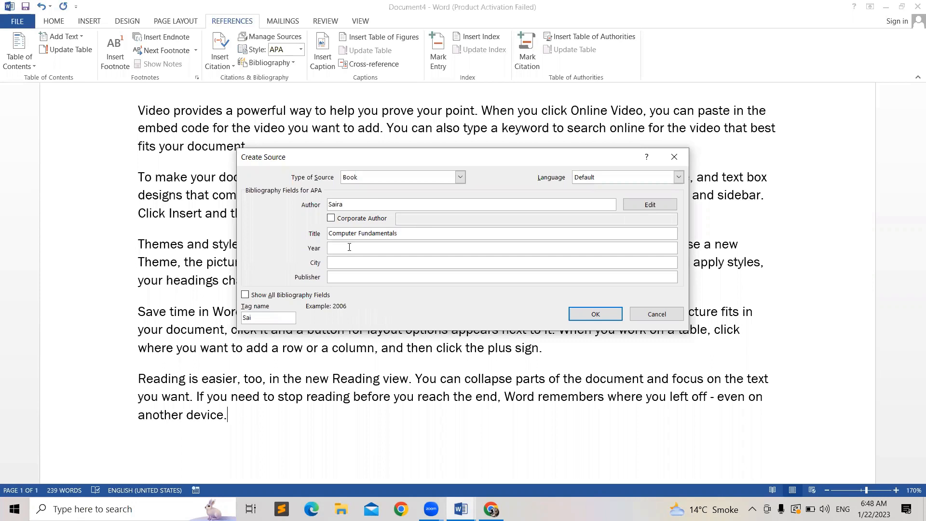
{"action": "type", "text": "2021"}
{"action": "left_click", "coordinate": [367, 266]}
{"action": "type", "text": "Jauharabad"}
{"action": "left_click", "coordinate": [374, 278]}
{"action": "type", "text": "abc"}
{"action": "left_click", "coordinate": [600, 317]}
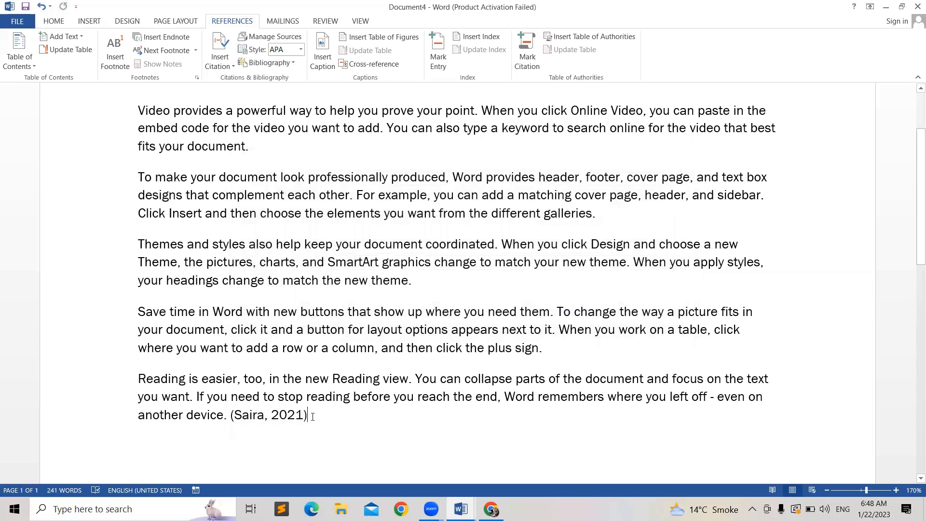
{"action": "left_click", "coordinate": [280, 415]}
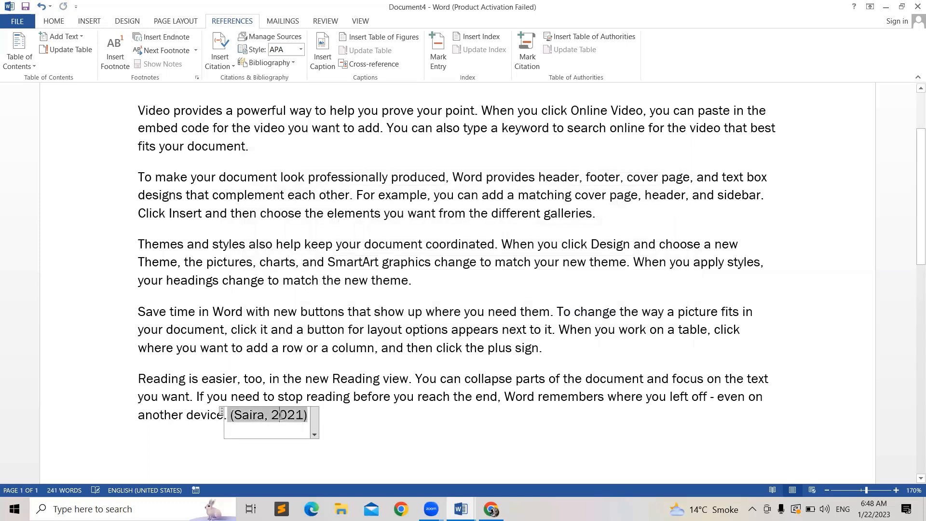
{"action": "left_click", "coordinate": [383, 421]}
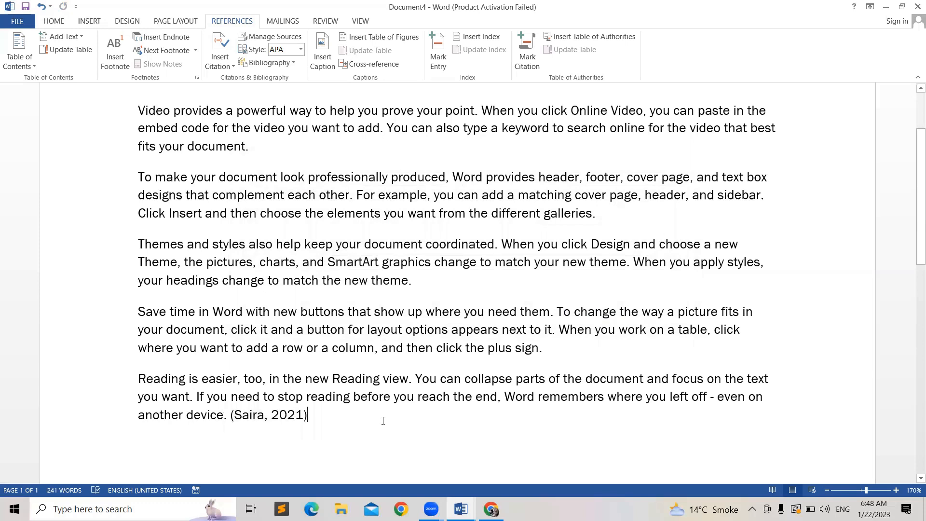
Insert a blank page after the last paragraph with the citation.
{"action": "left_click_drag", "start_coordinate": [917, 239], "coordinate": [913, 325]}
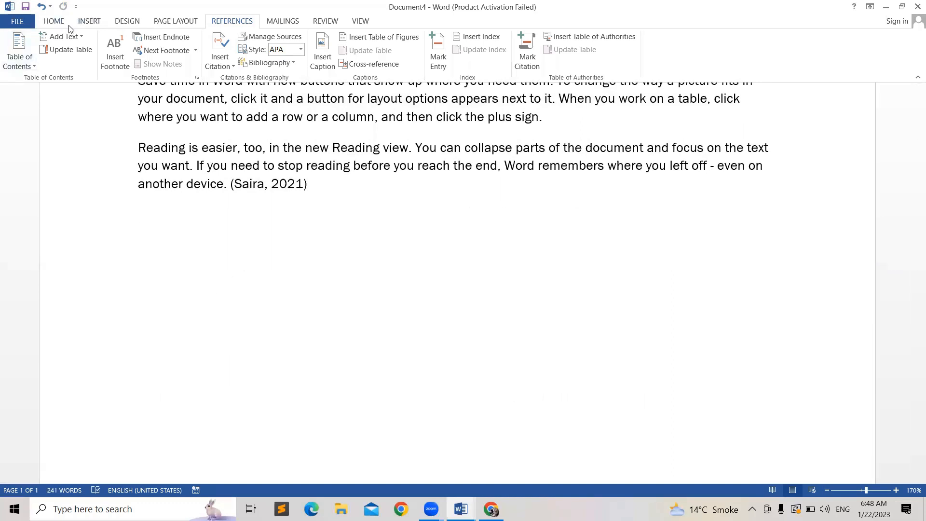
{"action": "left_click", "coordinate": [90, 21]}
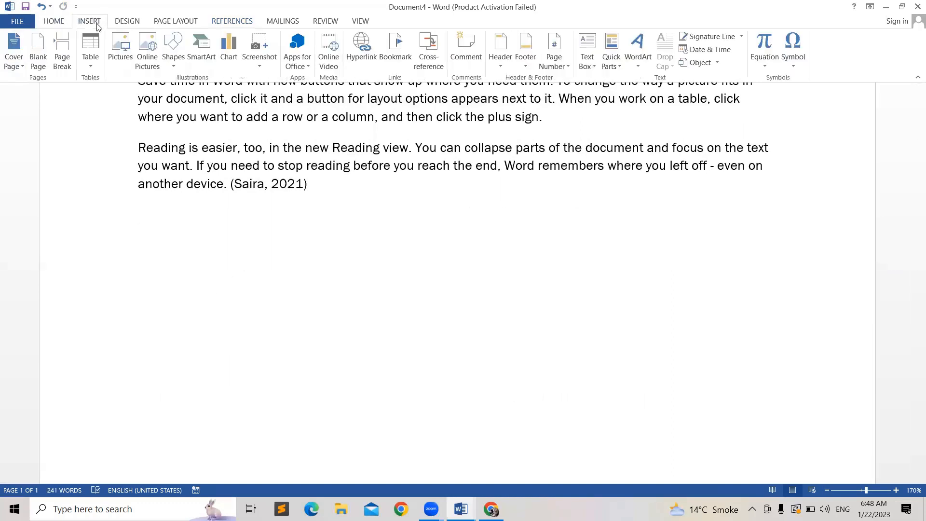
{"action": "left_click", "coordinate": [42, 67]}
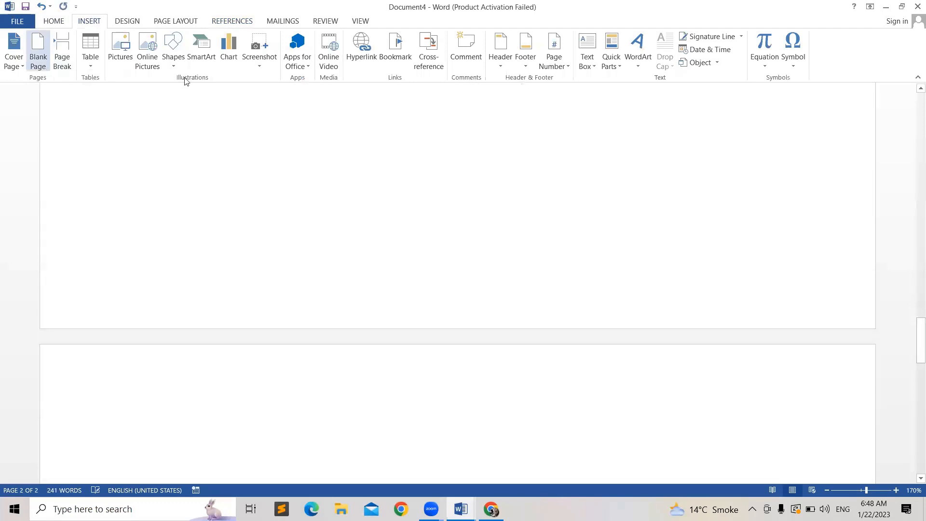
{"action": "left_click_drag", "start_coordinate": [912, 345], "coordinate": [912, 232]}
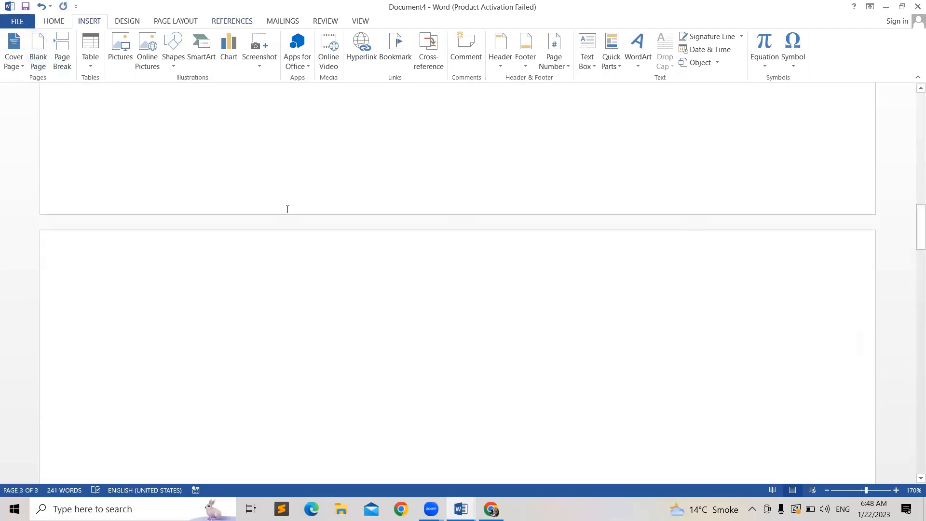
Fill the new page with sample paragraphs using =rand().
{"action": "type", "text": "-"}
{"action": "key", "text": "BackSpace"}
{"action": "type", "text": "=rand"}
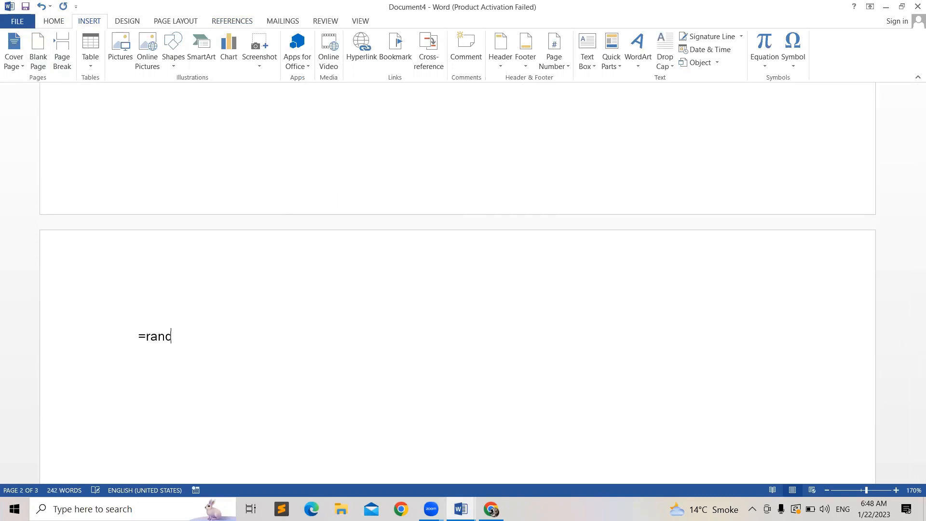
{"action": "type", "text": "()"}
{"action": "key", "text": "Return"}
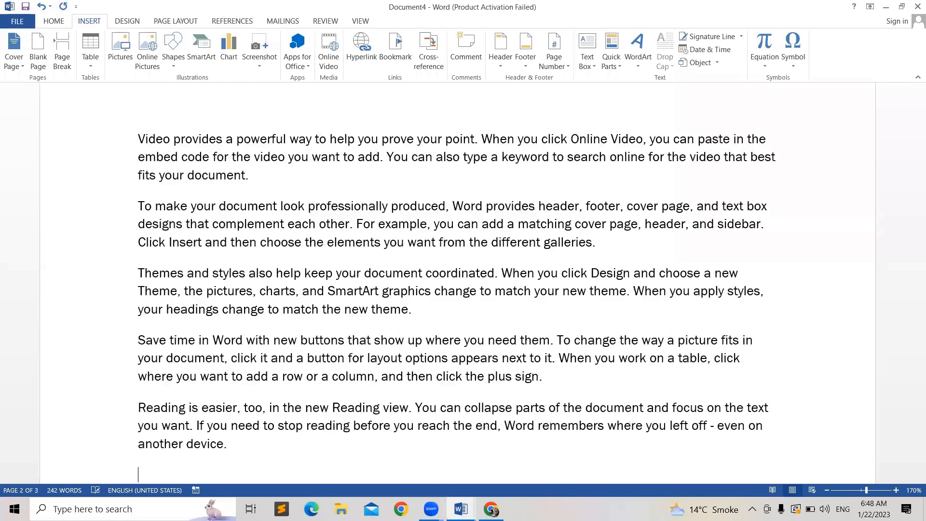
Start another citation source at the end of page 2's first paragraph, with Report as its source type.
{"action": "left_click", "coordinate": [288, 141]}
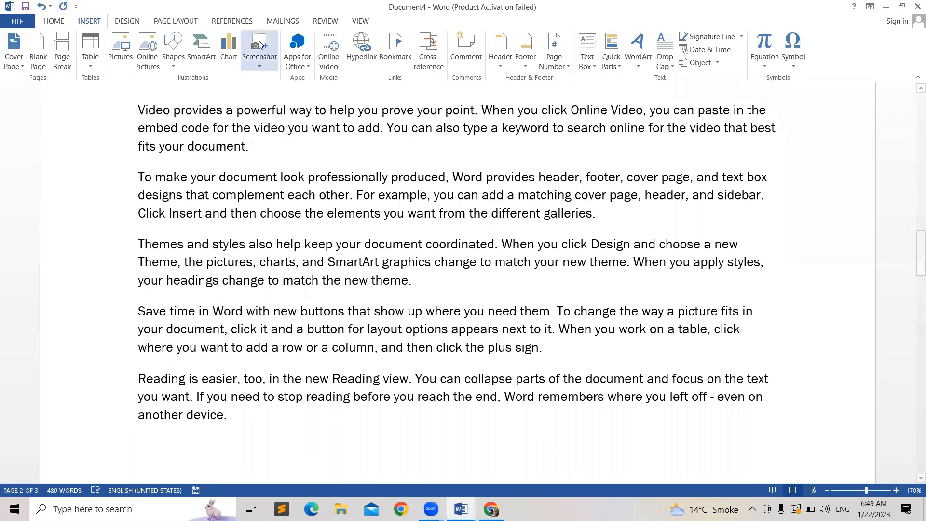
{"action": "left_click", "coordinate": [228, 22]}
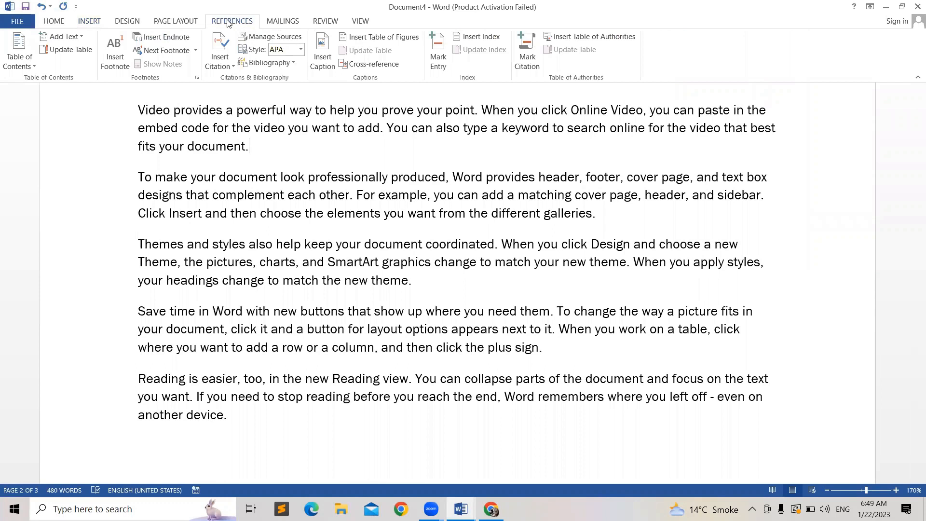
{"action": "left_click", "coordinate": [220, 63]}
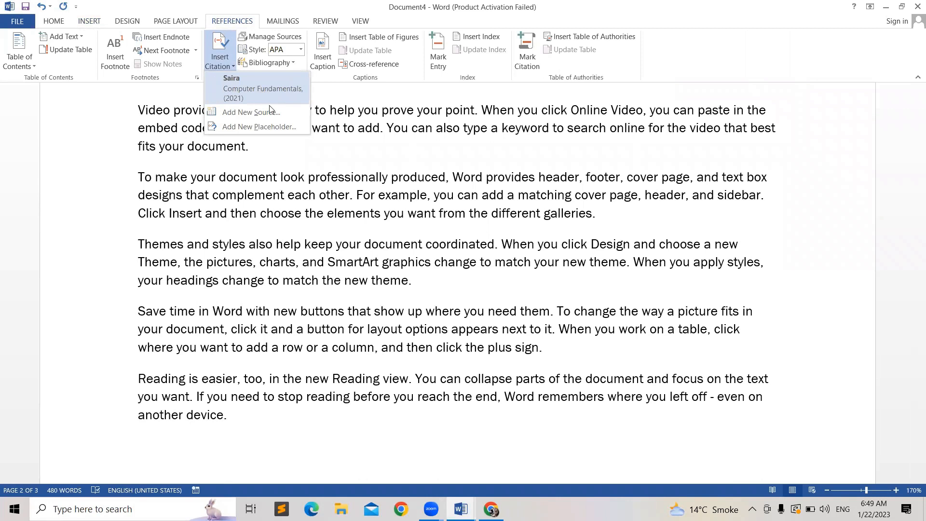
{"action": "left_click", "coordinate": [250, 113]}
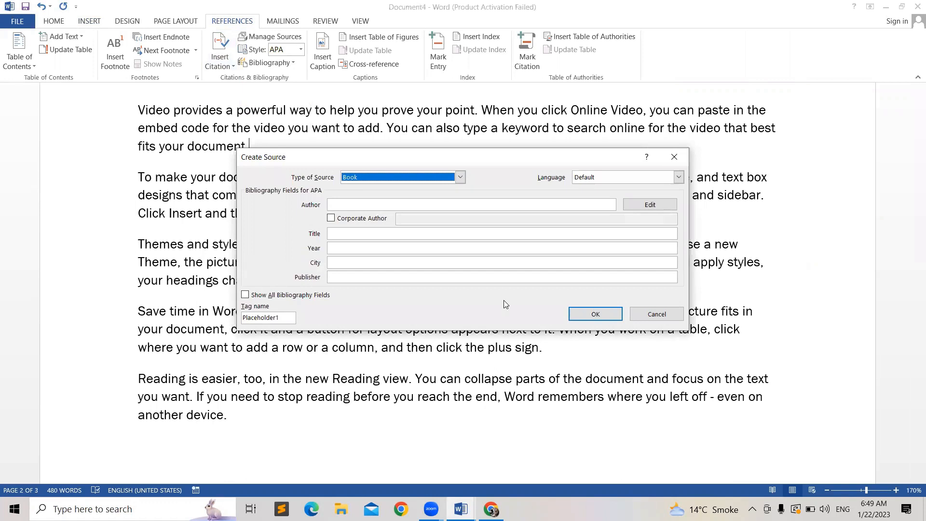
{"action": "left_click", "coordinate": [460, 178]}
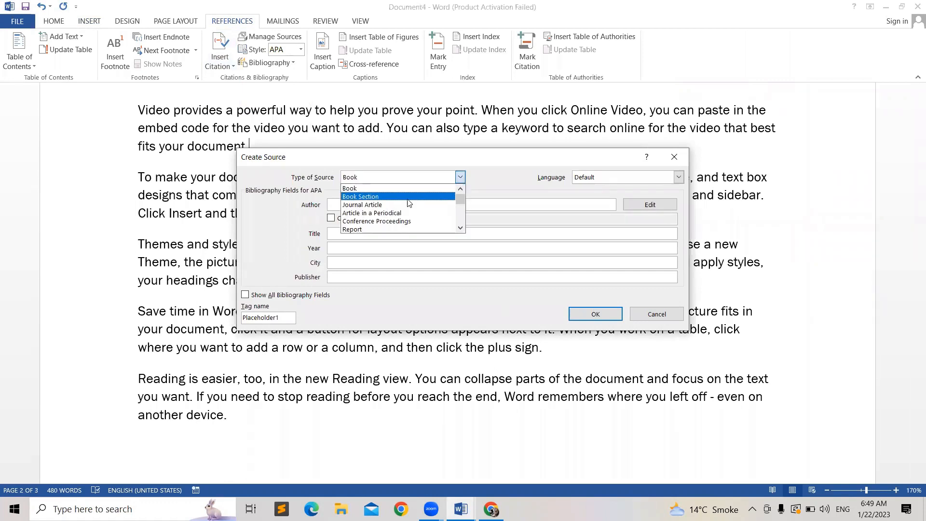
{"action": "left_click", "coordinate": [367, 229]}
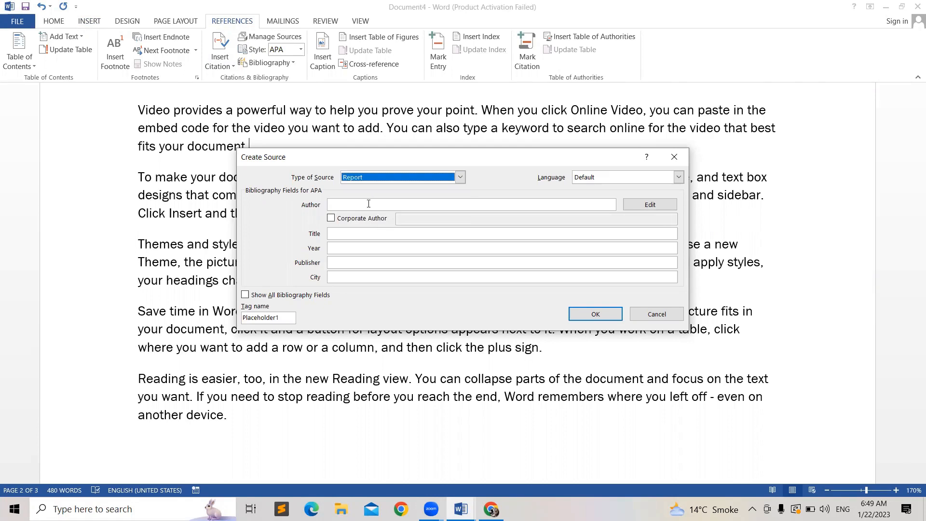
Enter the author's name and the title CCA for the report source.
{"action": "left_click", "coordinate": [369, 203]}
{"action": "type", "text": "Nimra"}
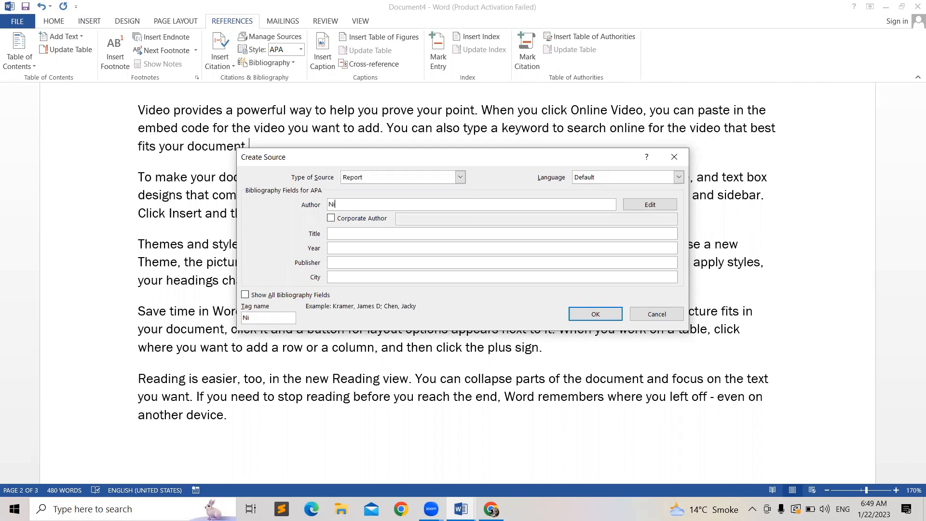
{"action": "left_click", "coordinate": [371, 233]}
{"action": "type", "text": "CCA"}
Complete the report source with year 2022, publisher abc and city Sargodha, and insert its citation.
{"action": "left_click", "coordinate": [344, 250]}
{"action": "type", "text": "20"}
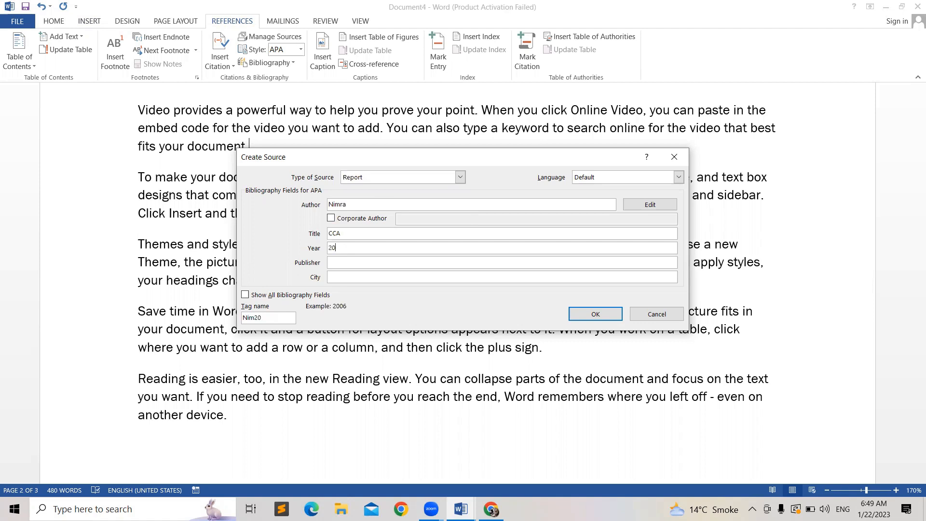
{"action": "type", "text": "22"}
{"action": "left_click", "coordinate": [352, 261]}
{"action": "type", "text": "abc"}
{"action": "left_click", "coordinate": [372, 277]}
{"action": "type", "text": "Sargodha"}
{"action": "left_click", "coordinate": [595, 314]}
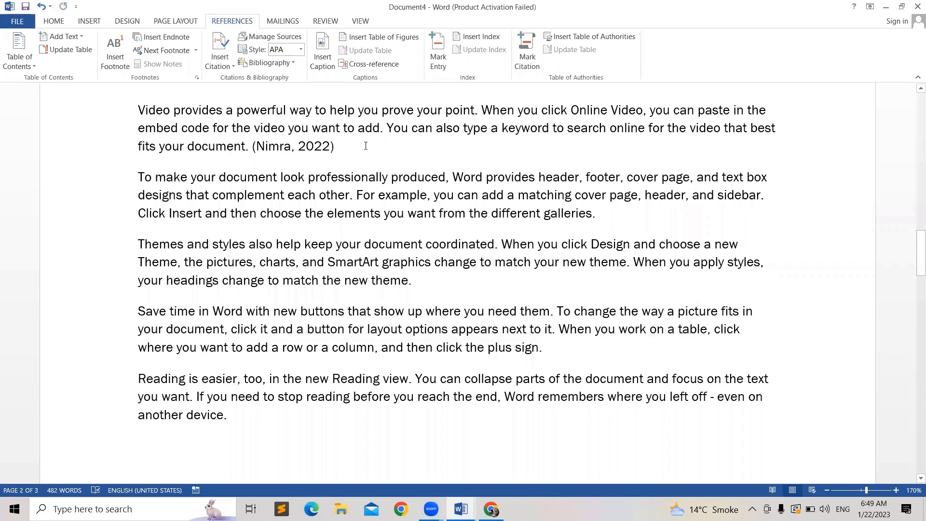